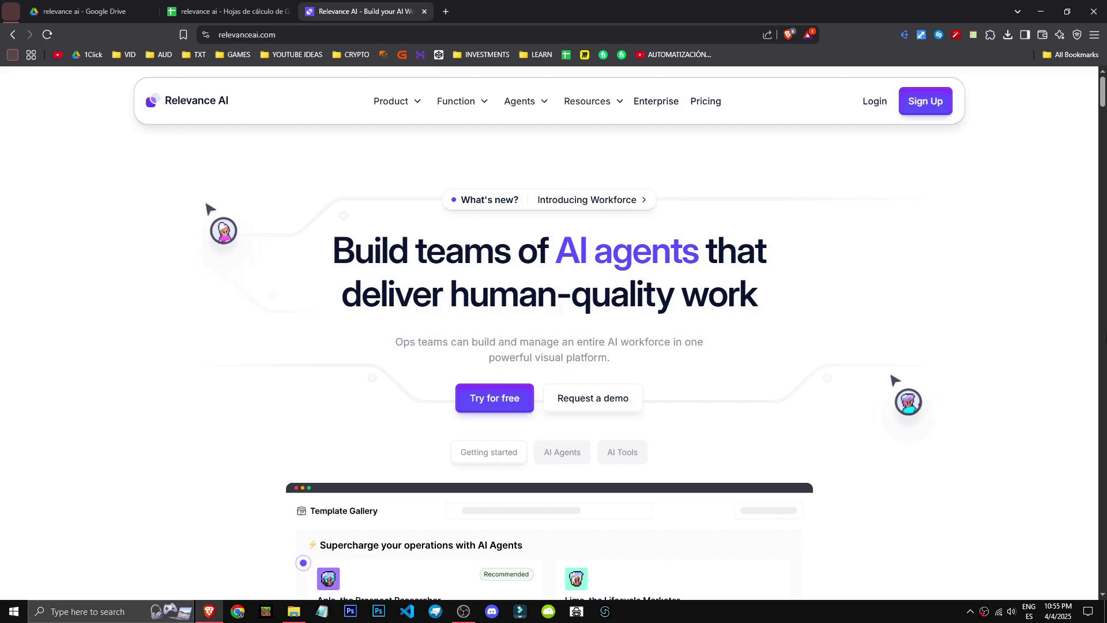
Look through the Relevance AI landing page for its free plan terms, intended users, customer stories and agent offers.
scroll(932, 358, "down", 4)
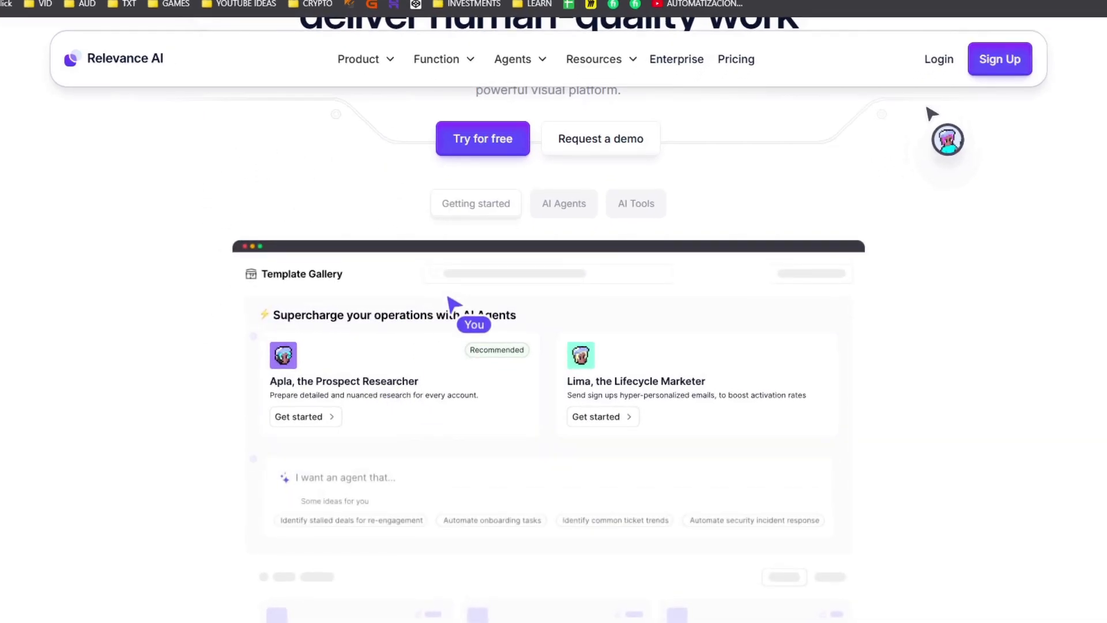
scroll(485, 312, "down", 5)
left_click_drag(491, 312, 600, 313)
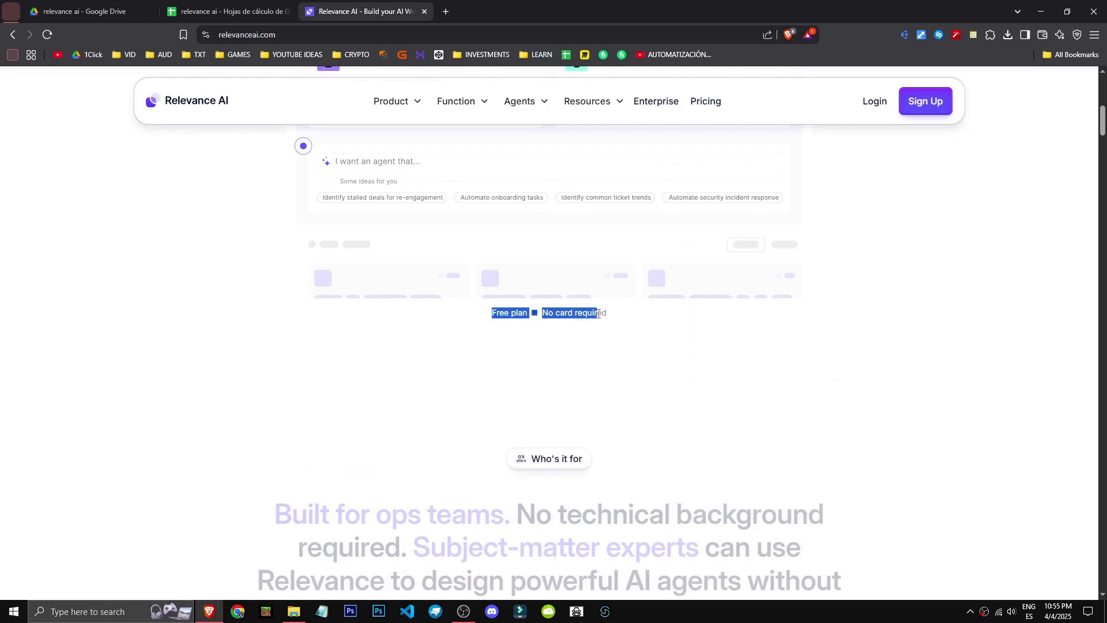
left_click(605, 316)
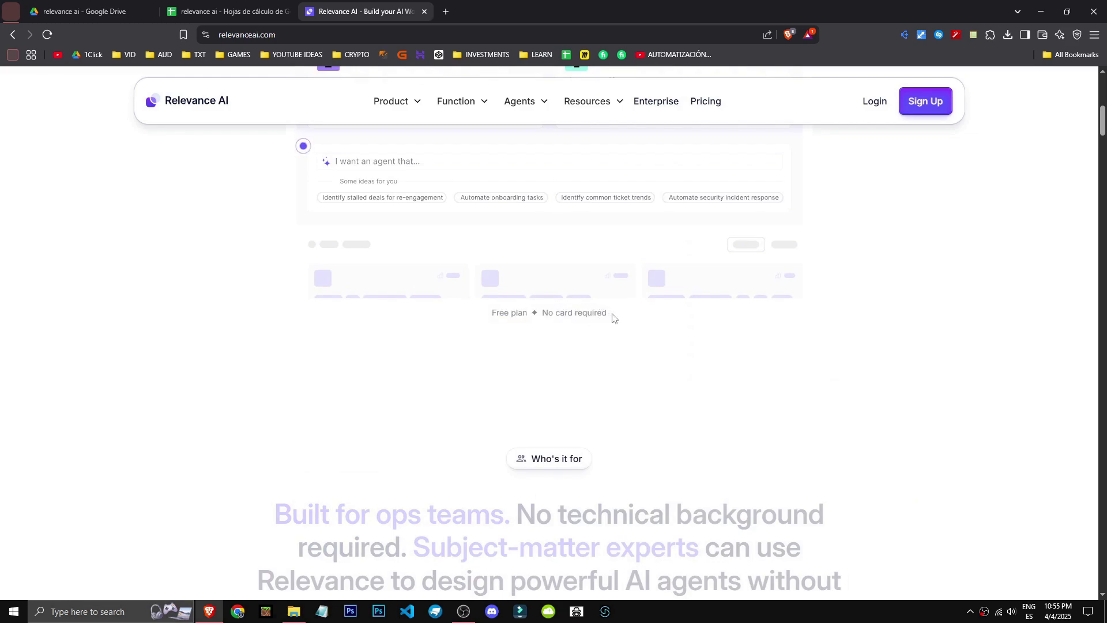
scroll(150, 350, "down", 6)
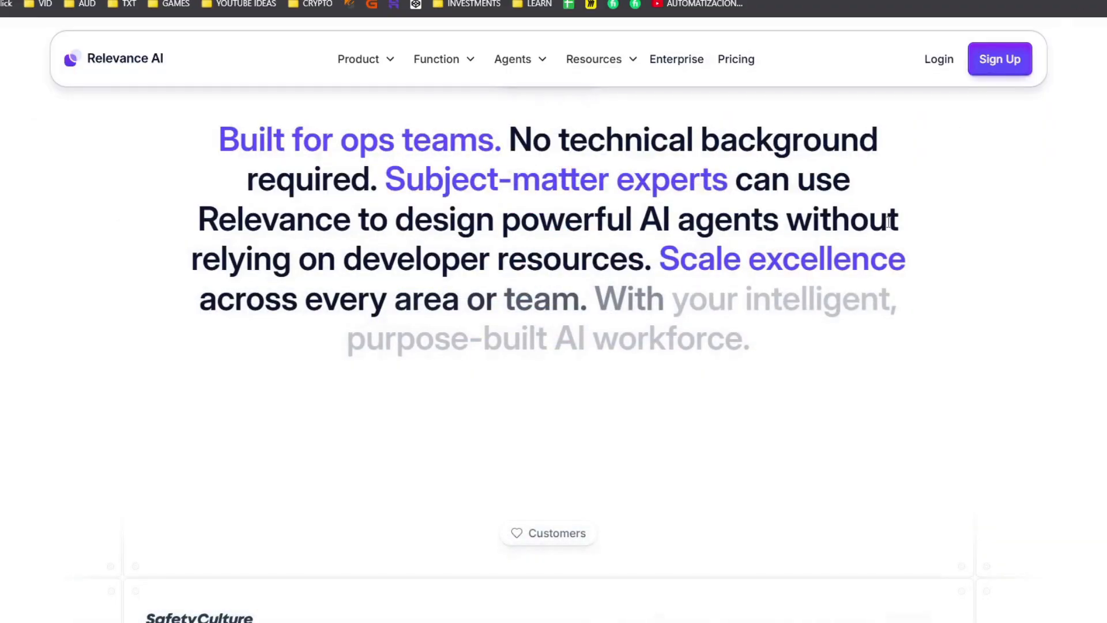
scroll(720, 247, "down", 6)
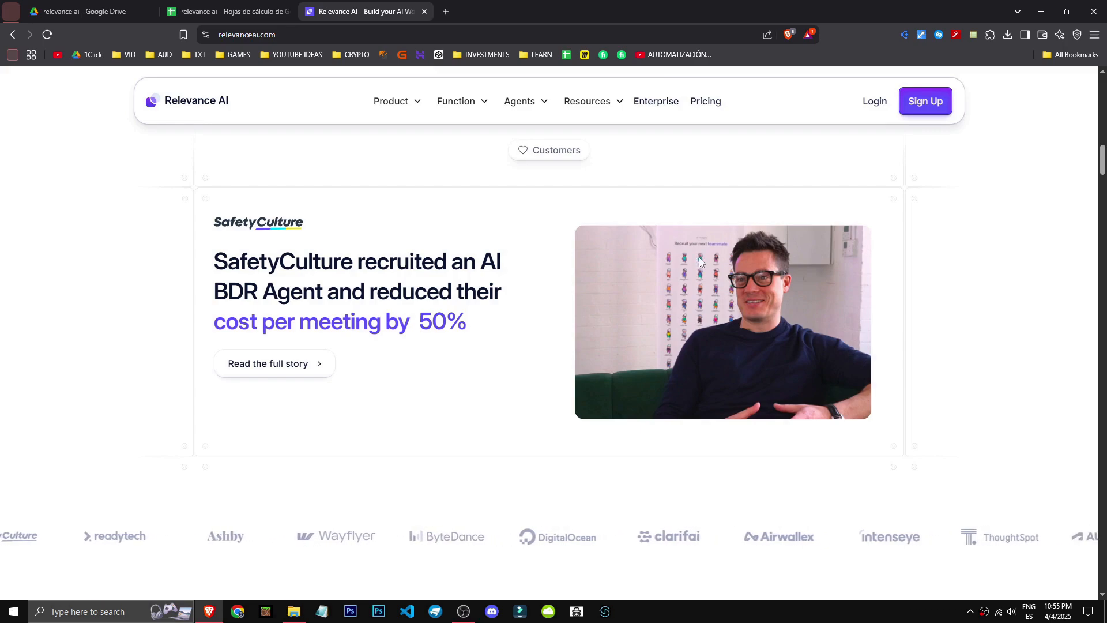
scroll(749, 299, "down", 6)
scroll(778, 368, "down", 15)
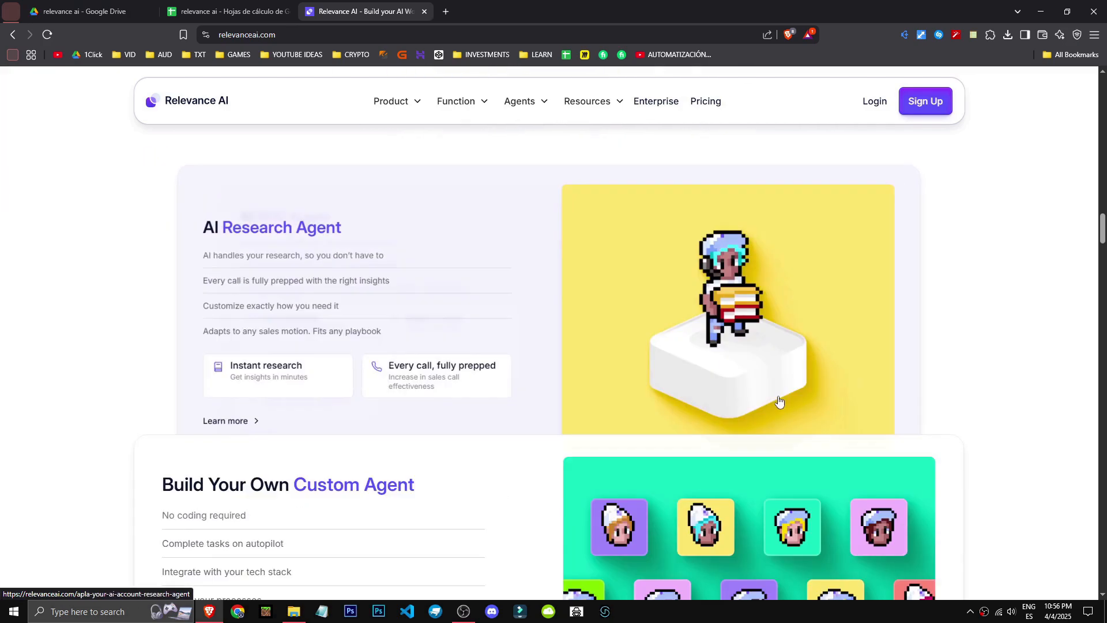
Examine the Build Your Own Custom Agent section and its feature list.
scroll(774, 401, "up", 4)
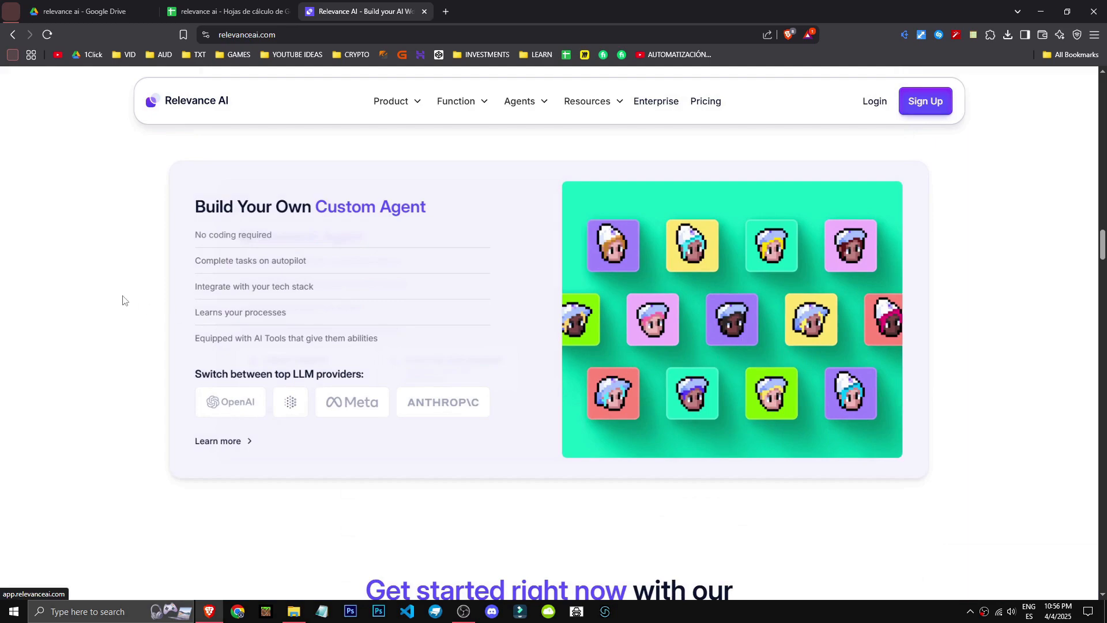
left_click_drag(257, 210, 434, 214)
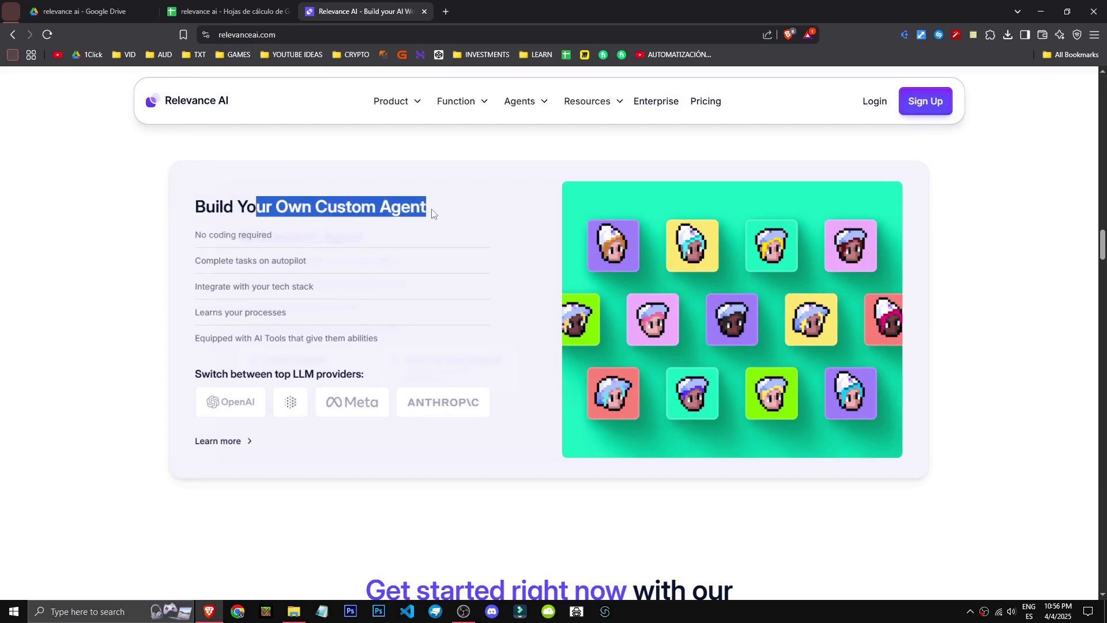
left_click(433, 216)
left_click_drag(319, 283, 244, 284)
left_click(324, 282)
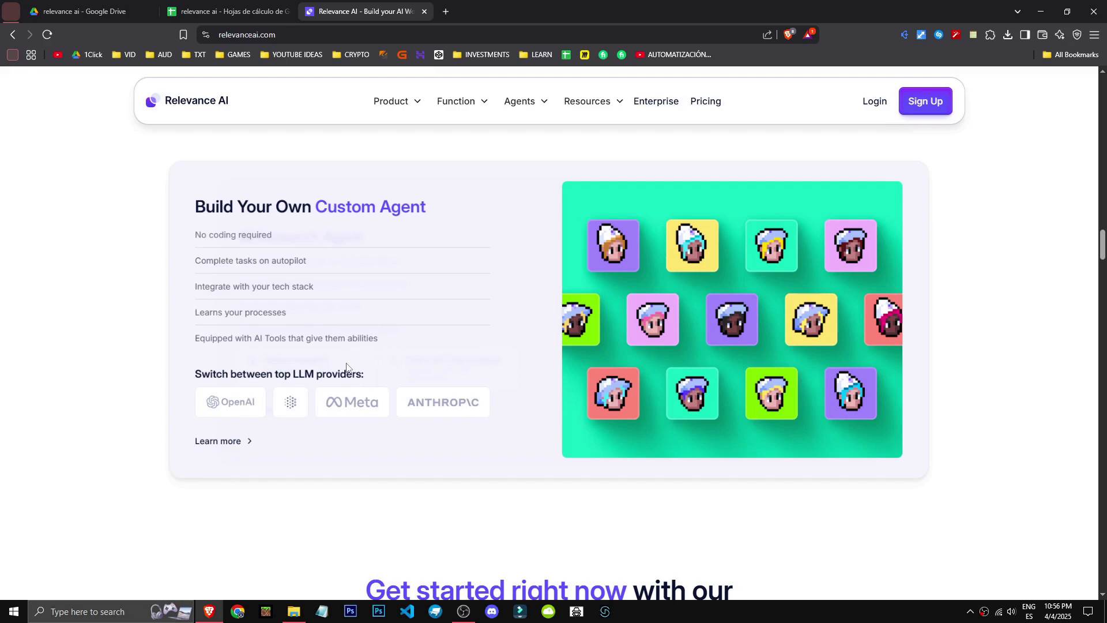
Review the rest of the landing page, including the setup steps, platform benefits and press coverage.
scroll(345, 366, "down", 10)
scroll(346, 366, "up", 3)
left_click_drag(583, 494, 329, 513)
scroll(464, 505, "down", 15)
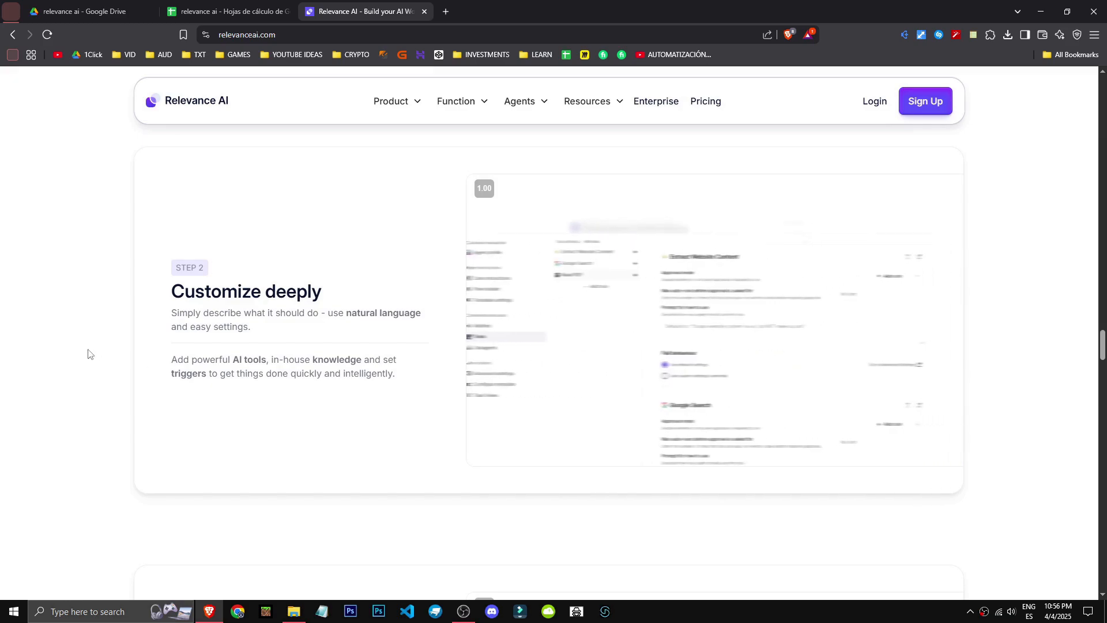
scroll(87, 429, "down", 5)
scroll(93, 438, "down", 8)
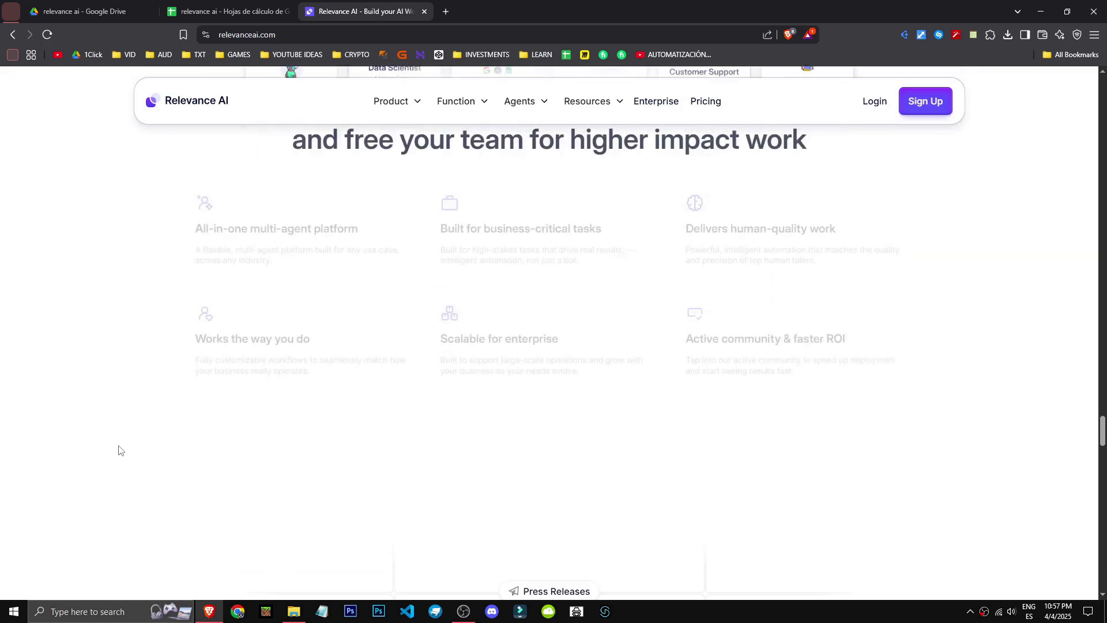
scroll(553, 346, "down", 10)
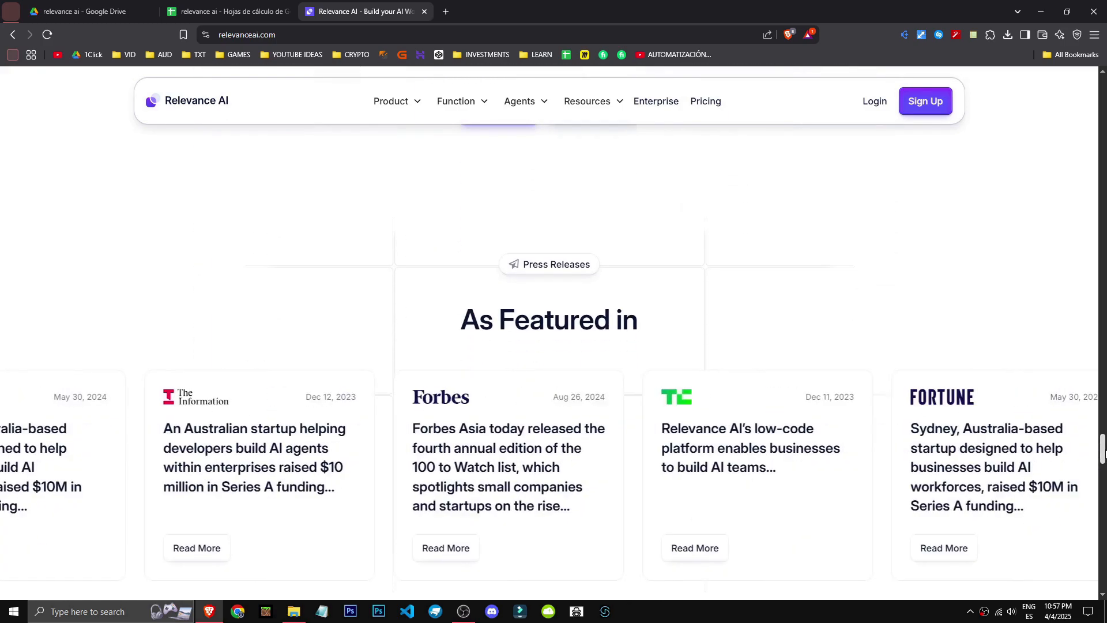
scroll(554, 346, "down", 4)
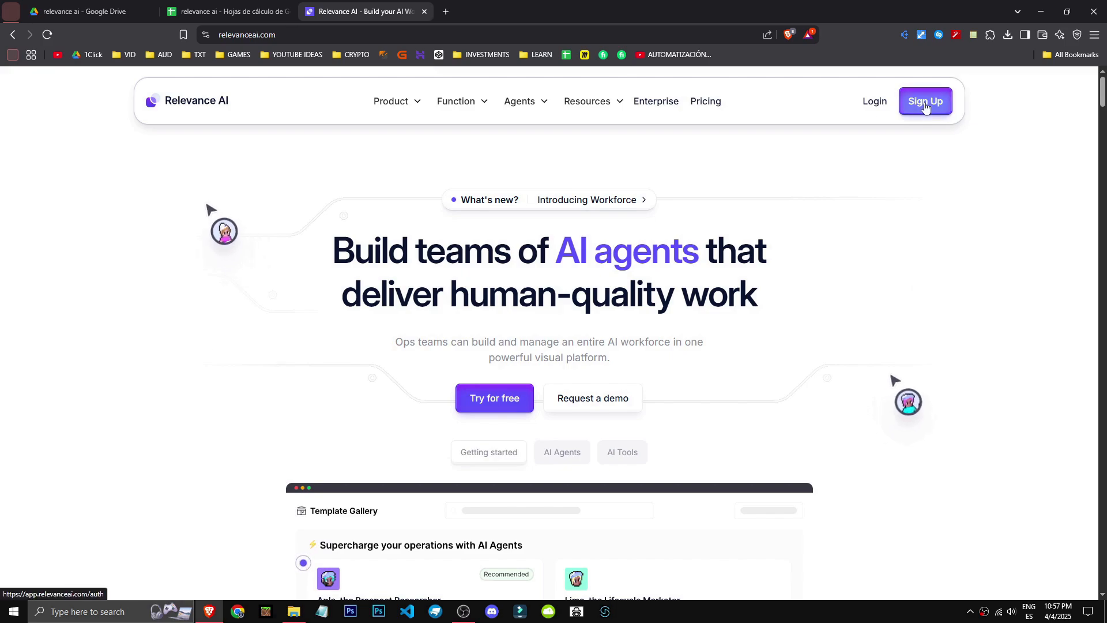
Turn off the browser's Shields for relevanceai.com and start the free sign-up.
left_click(787, 35)
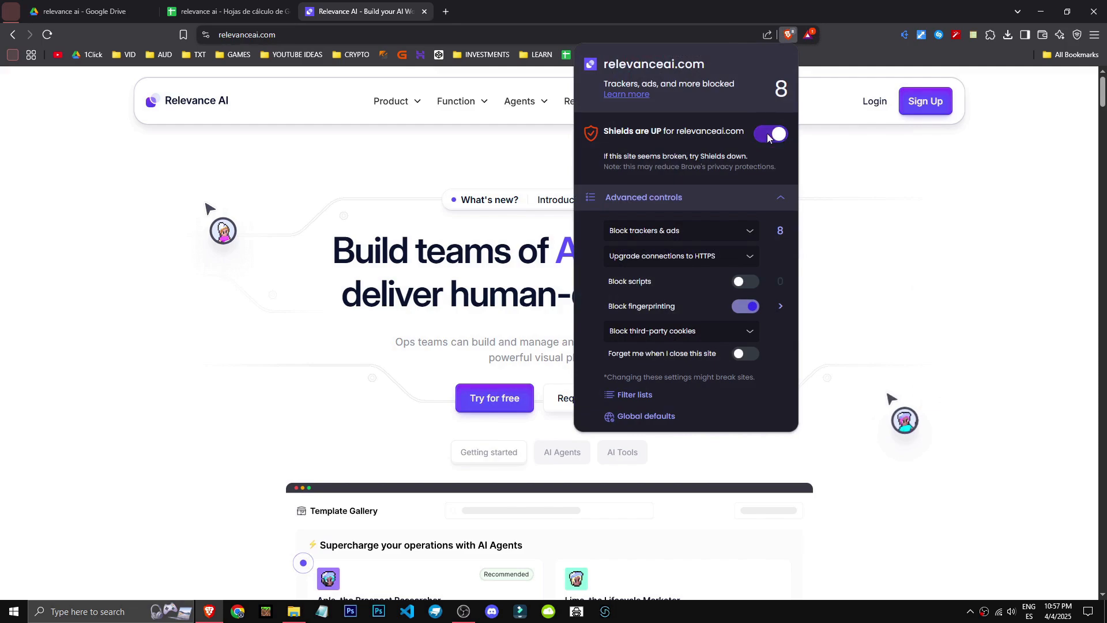
left_click(767, 133)
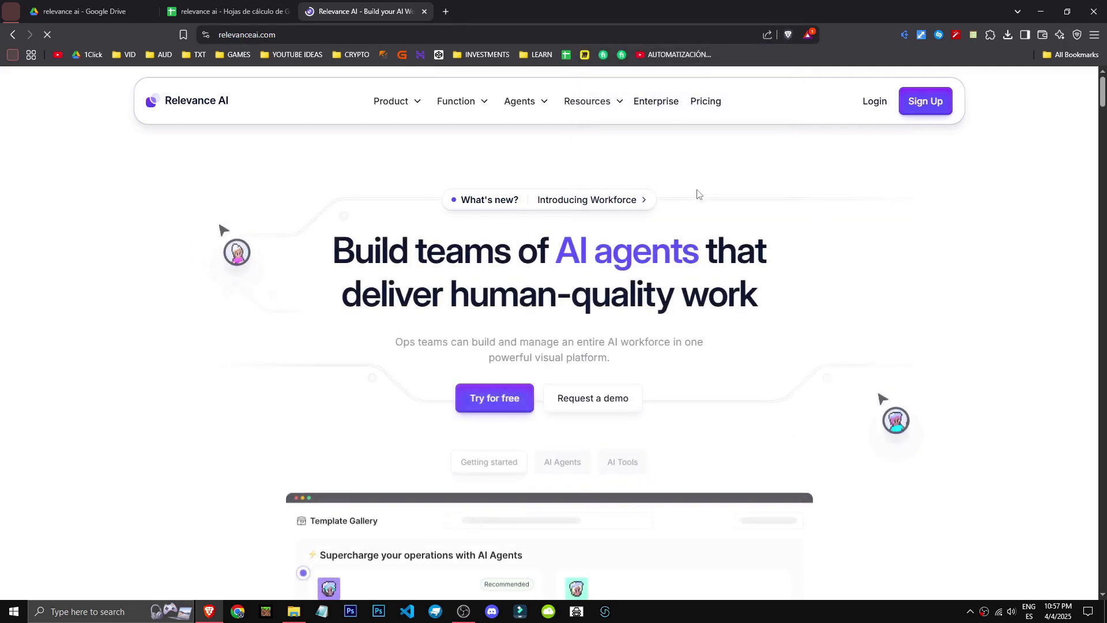
left_click(498, 403)
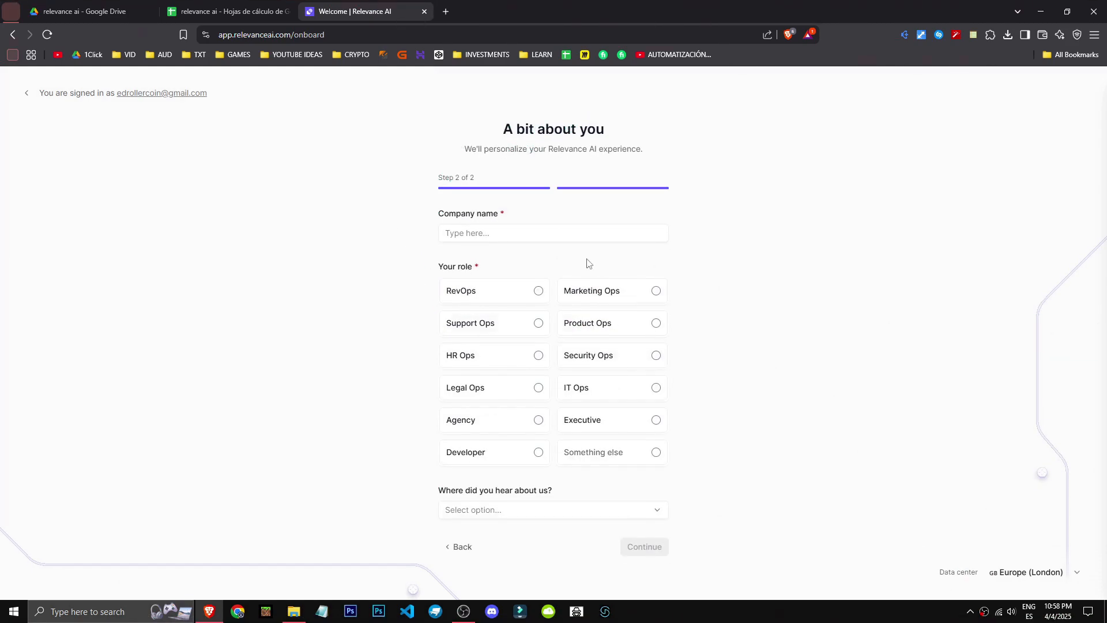
Complete the onboarding form with company name 1clicktutorial and role Marketing Ops, and dismiss the pop-up message in the template gallery.
left_click(555, 236)
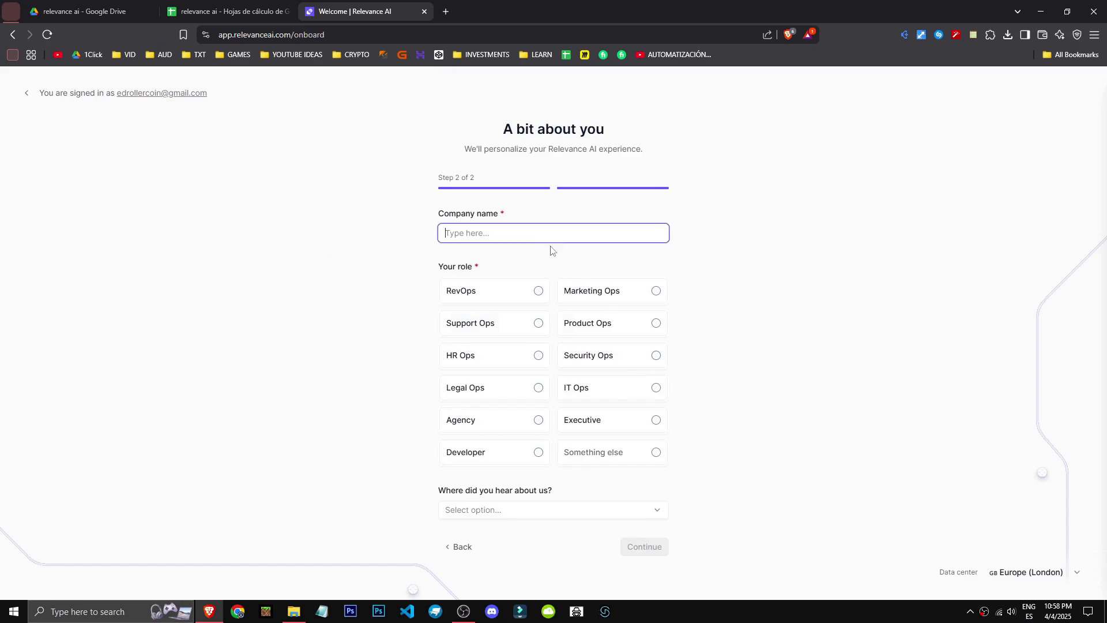
type("1clicktutorial")
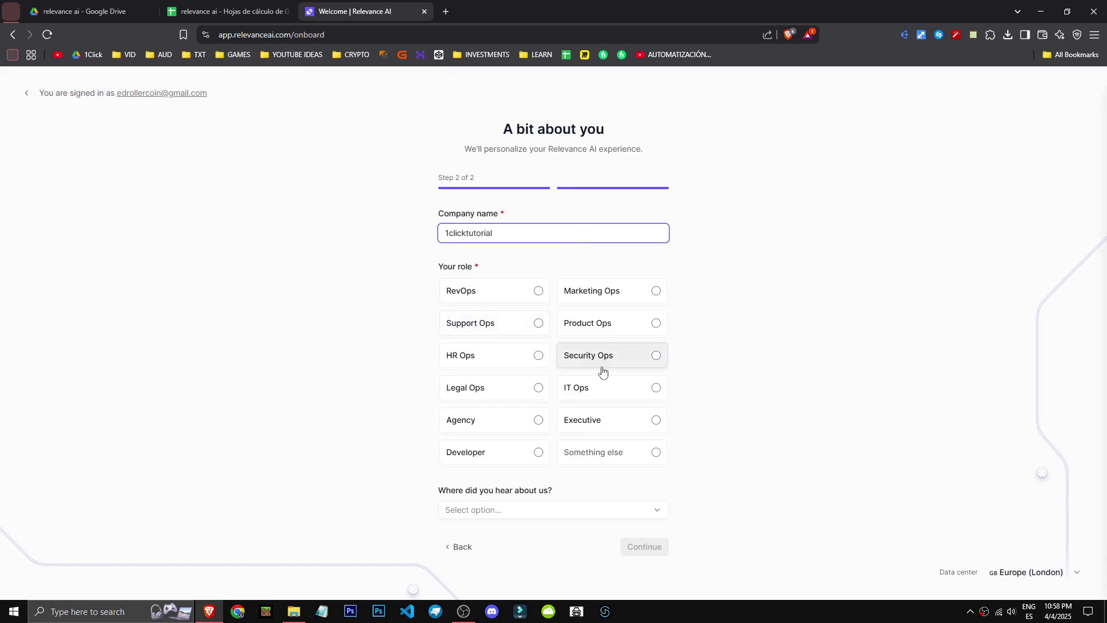
left_click(612, 290)
left_click(505, 548)
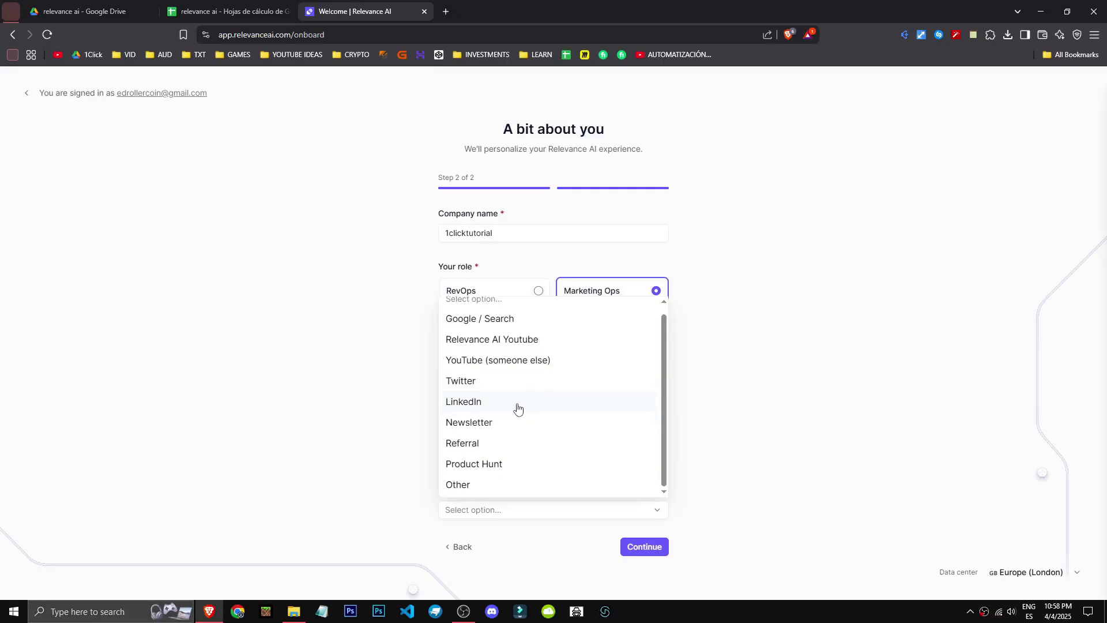
scroll(510, 369, "up", 1)
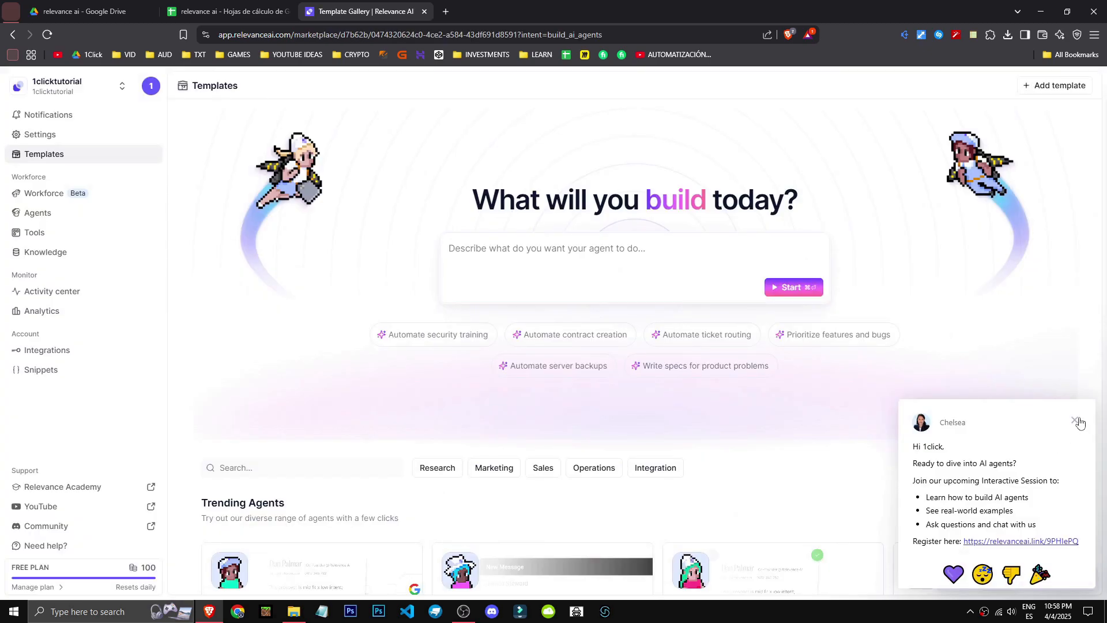
left_click(1073, 421)
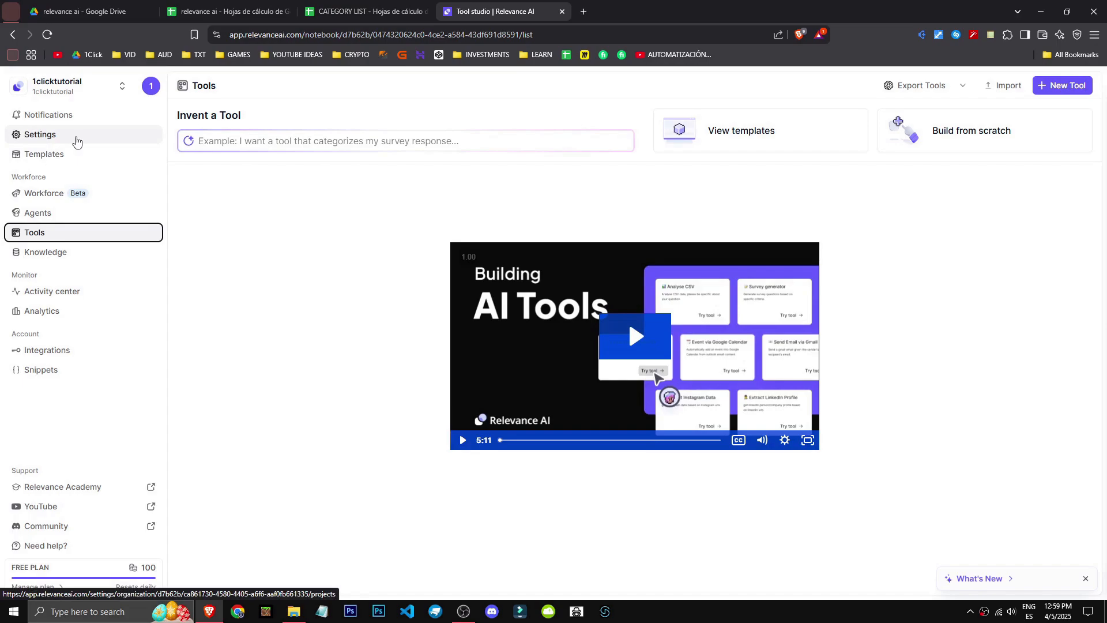
Look over the Workforce page and the template gallery reached from Tools, and return to the Tools page.
left_click(74, 193)
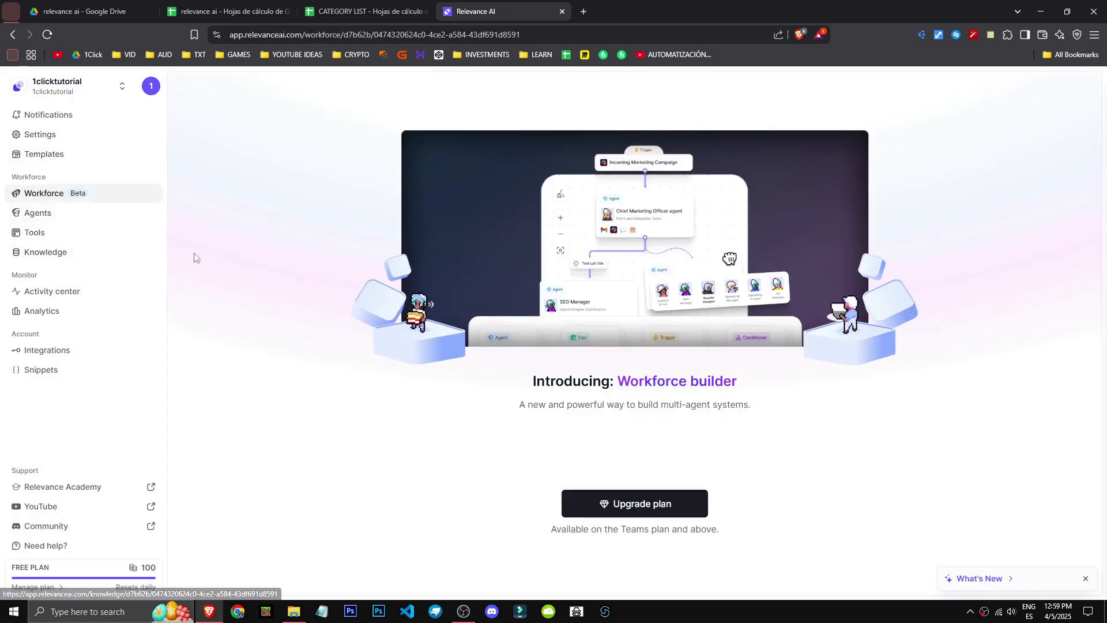
left_click(32, 234)
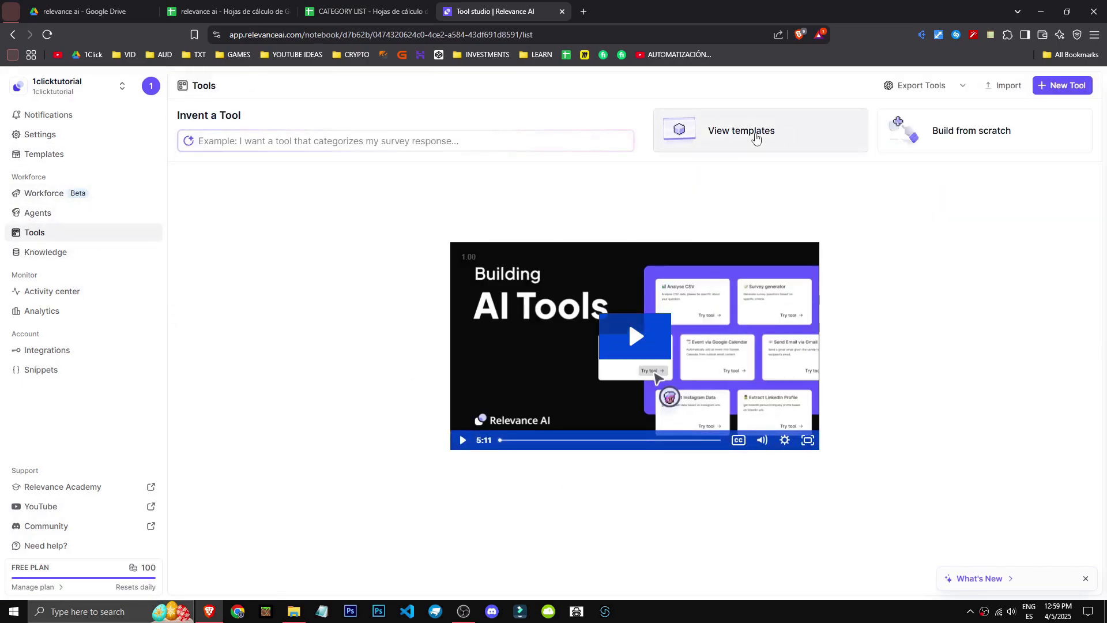
left_click(737, 138)
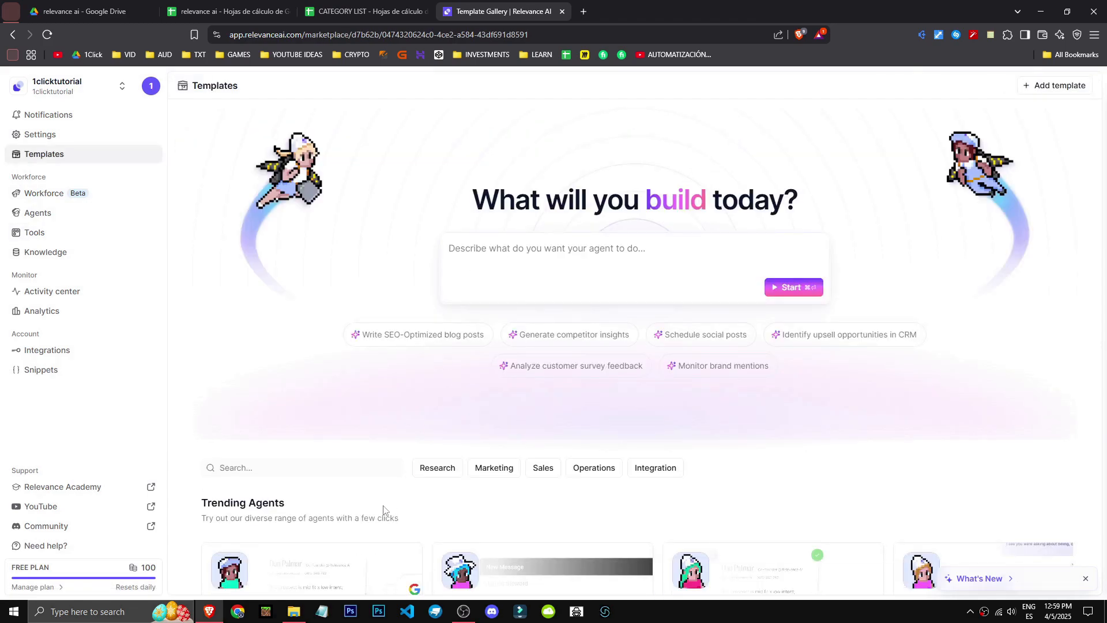
scroll(387, 507, "down", 3)
key("alt+Left")
Examine the Invent a Tool prompt and the blank Build from scratch editor, and go back to the Tools page.
left_click_drag(180, 118, 263, 119)
left_click(262, 142)
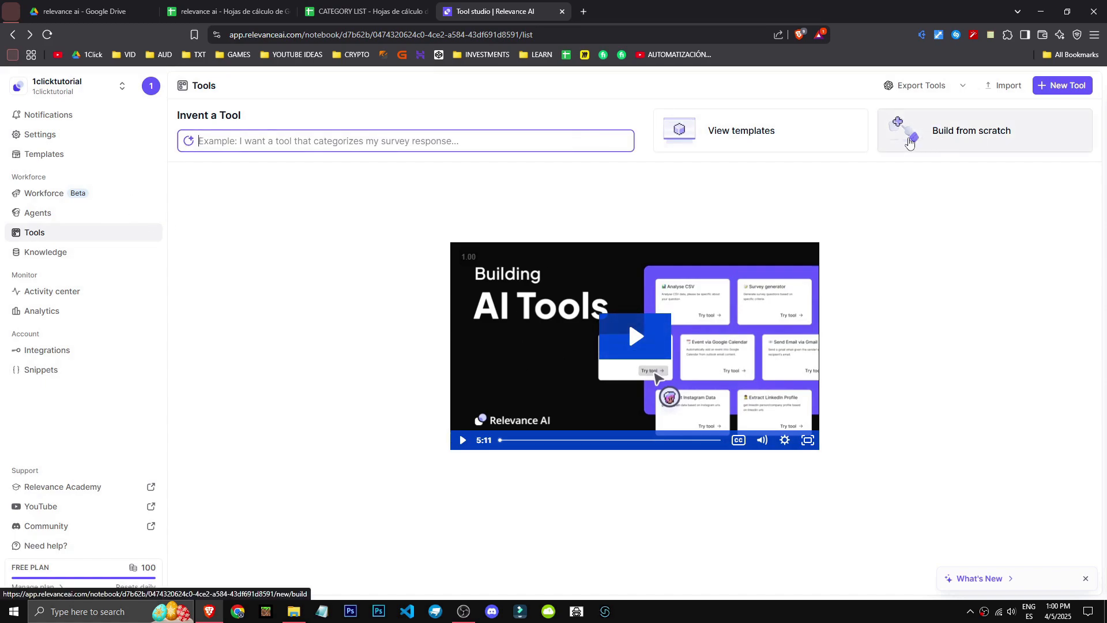
left_click(1004, 135)
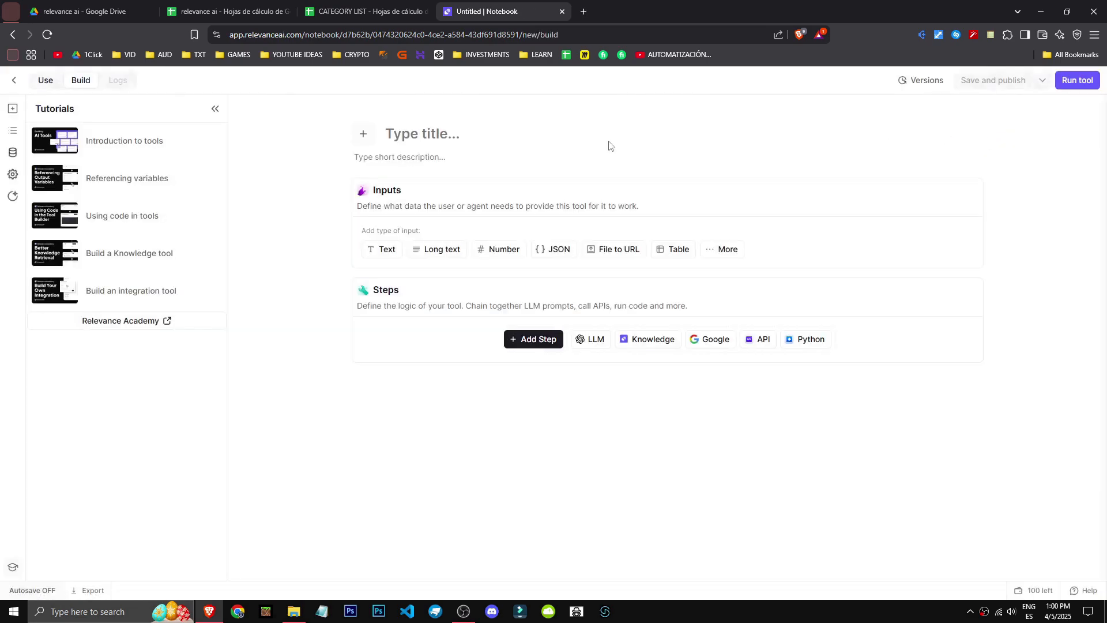
left_click(13, 36)
Create a new blank tool and title it "gmail".
left_click(1070, 89)
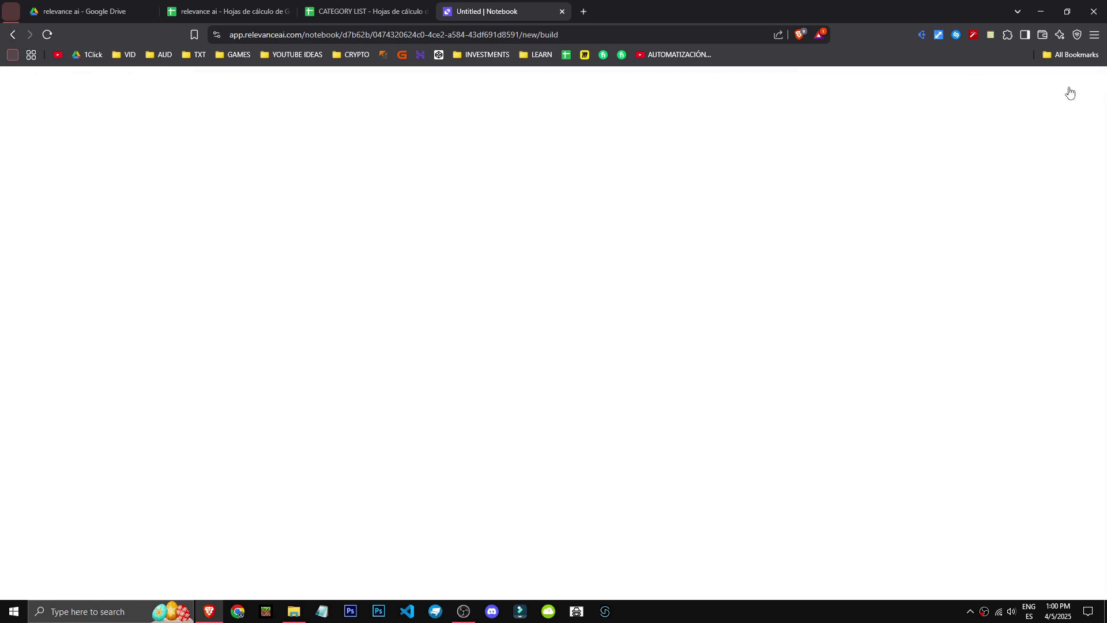
left_click(420, 141)
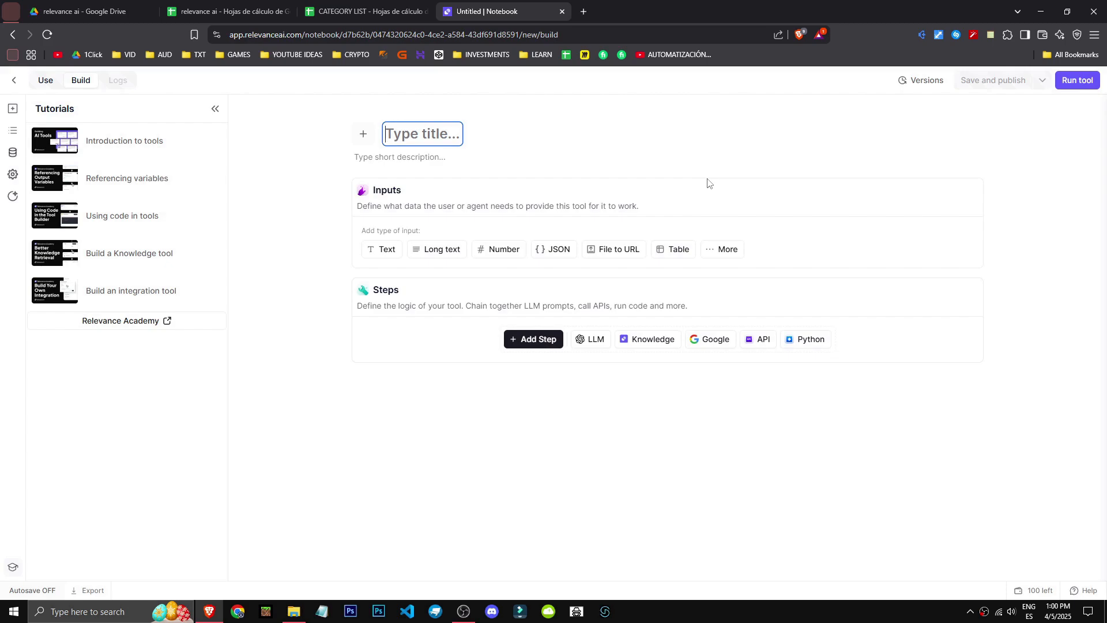
type("gmail")
key("Return")
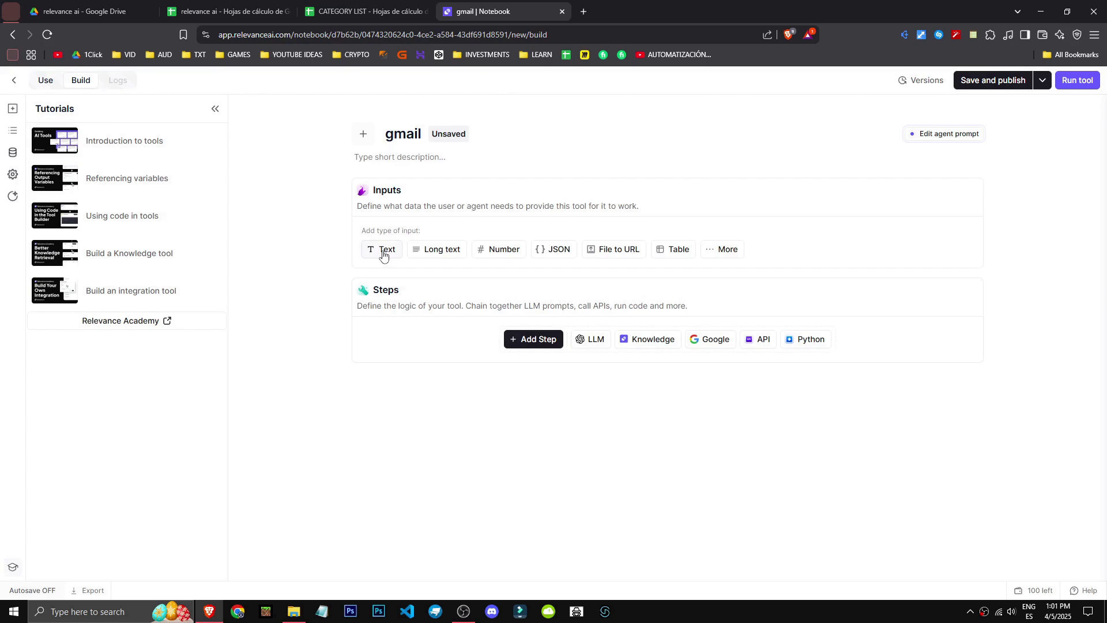
Add a text input to the gmail tool and title it "CORREO".
left_click(382, 254)
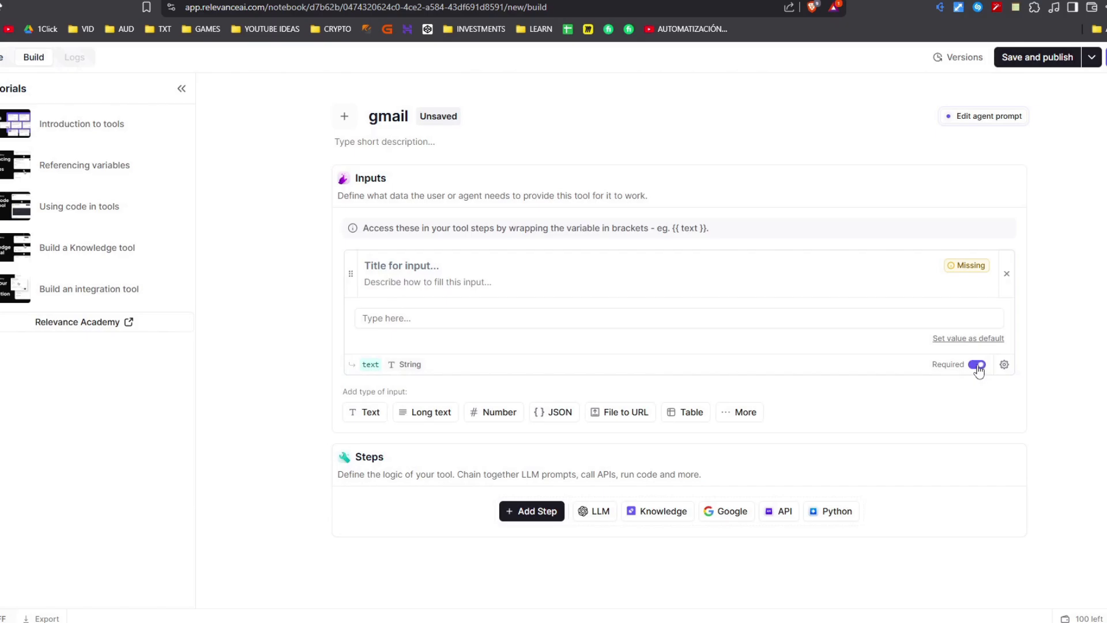
left_click(909, 319)
left_click(573, 263)
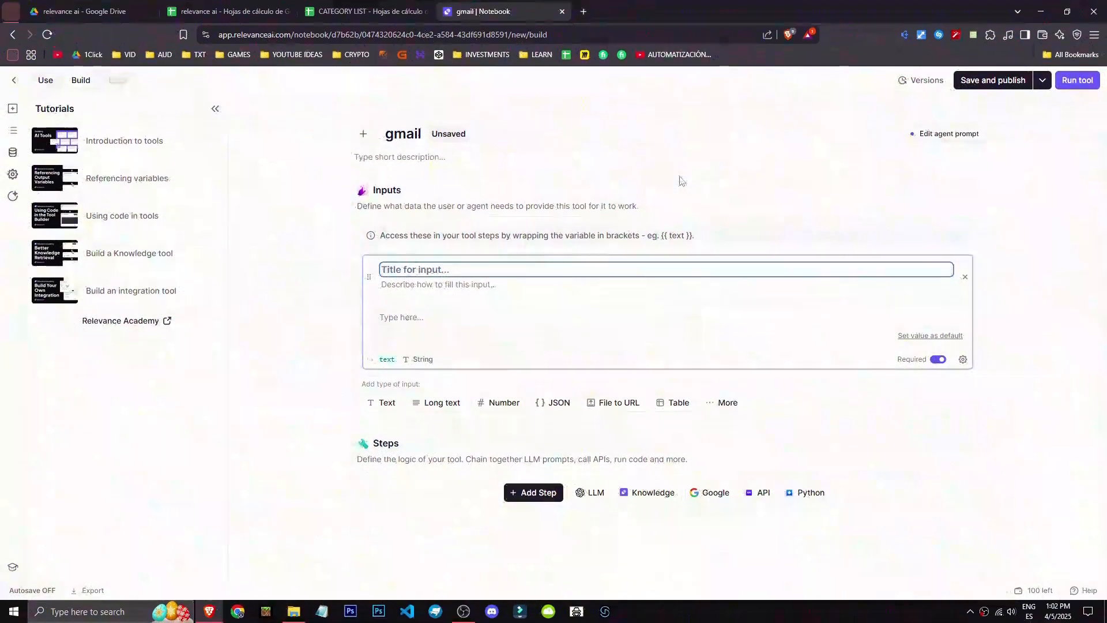
type("COREREO")
key("ctrl+a")
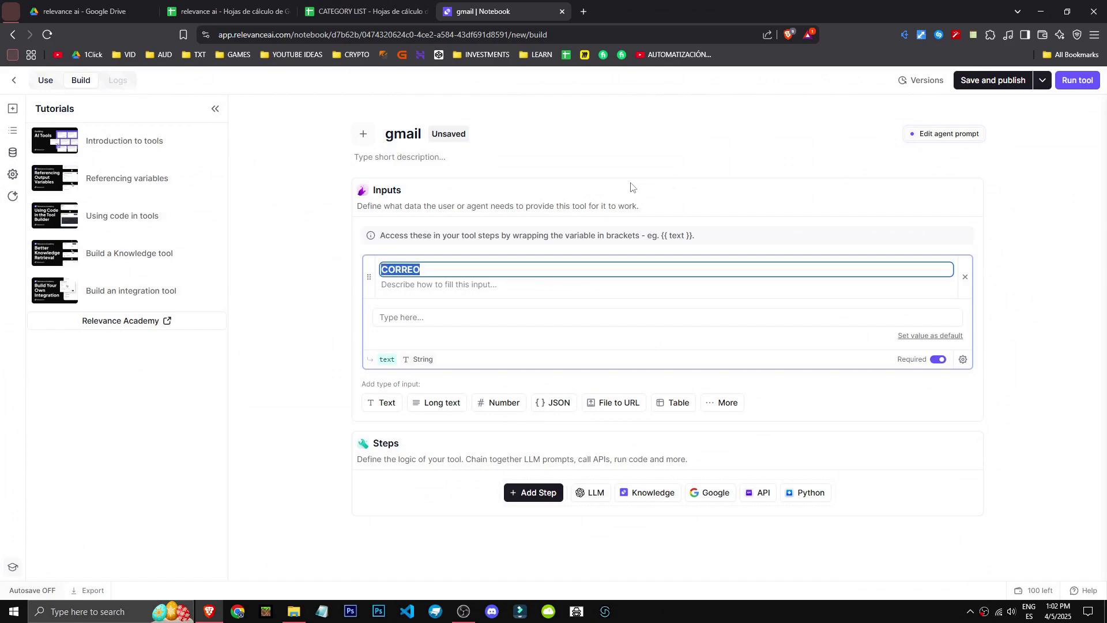
Rename the CORREO input's variable to "correo" and enter "nuestro correo" as its value.
left_click(388, 359)
left_click(405, 368)
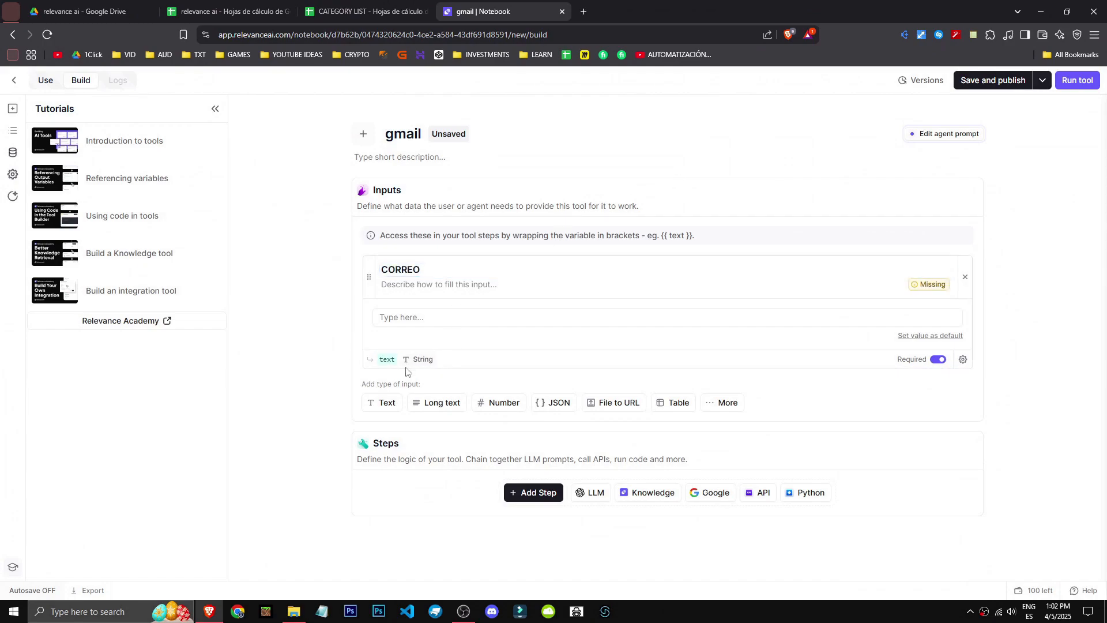
double_click(389, 360)
type("correo")
left_click(304, 375)
left_click(461, 316)
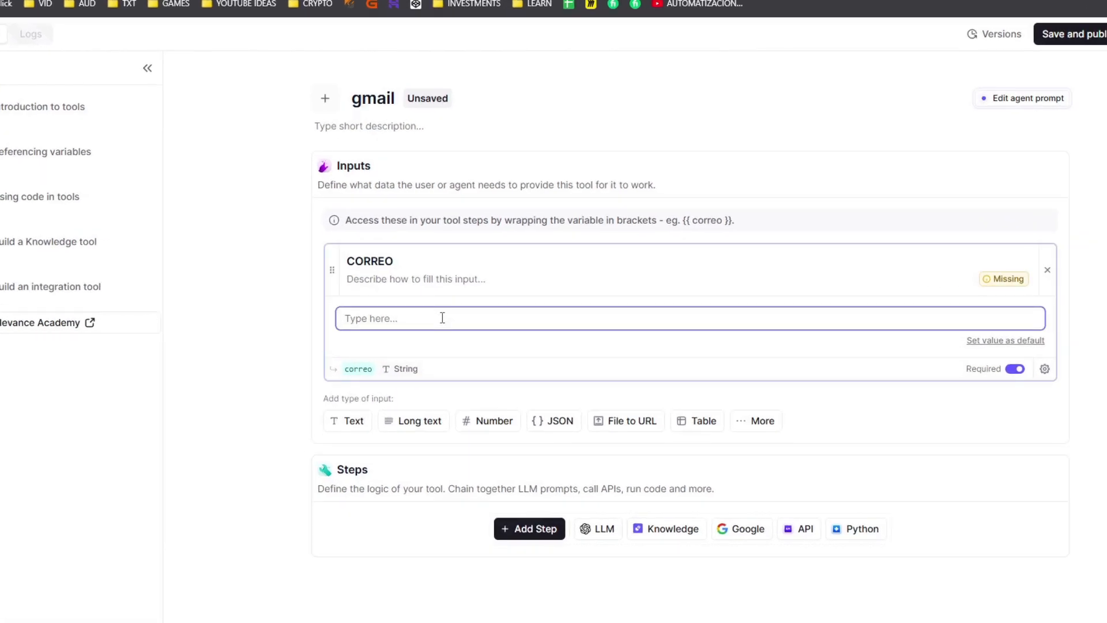
type("nuestro correo")
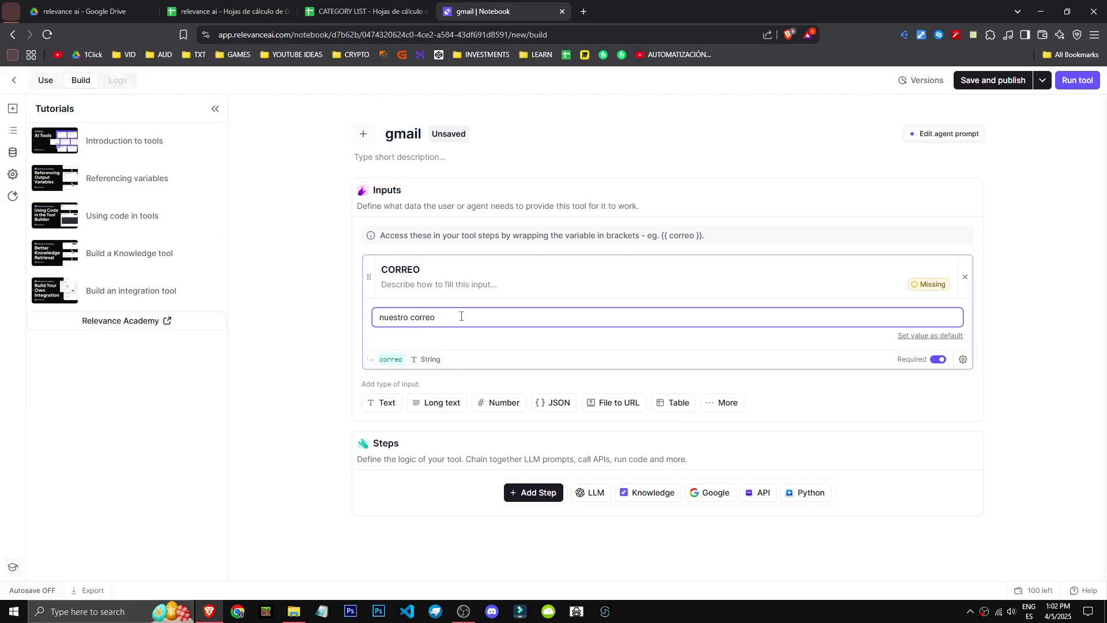
Replace the CORREO input's value with "correo cliente".
key("ctrl+BackSpace")
key("ctrl+BackSpace")
type("correo cliente")
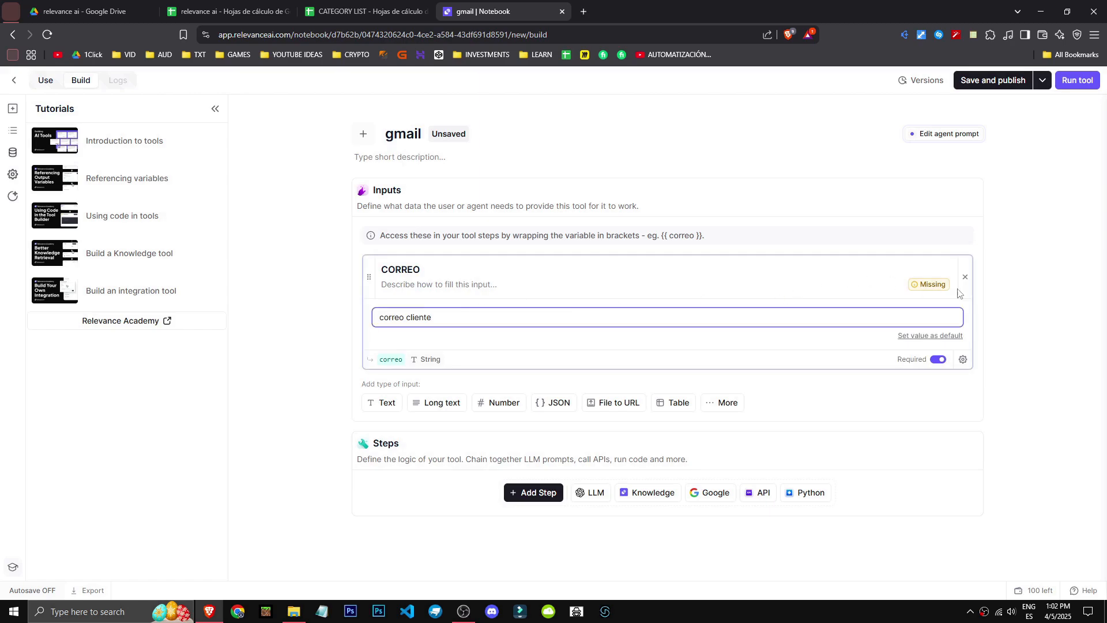
Describe how to fill the CORREO input as "CORREO del cliente".
left_click(483, 281)
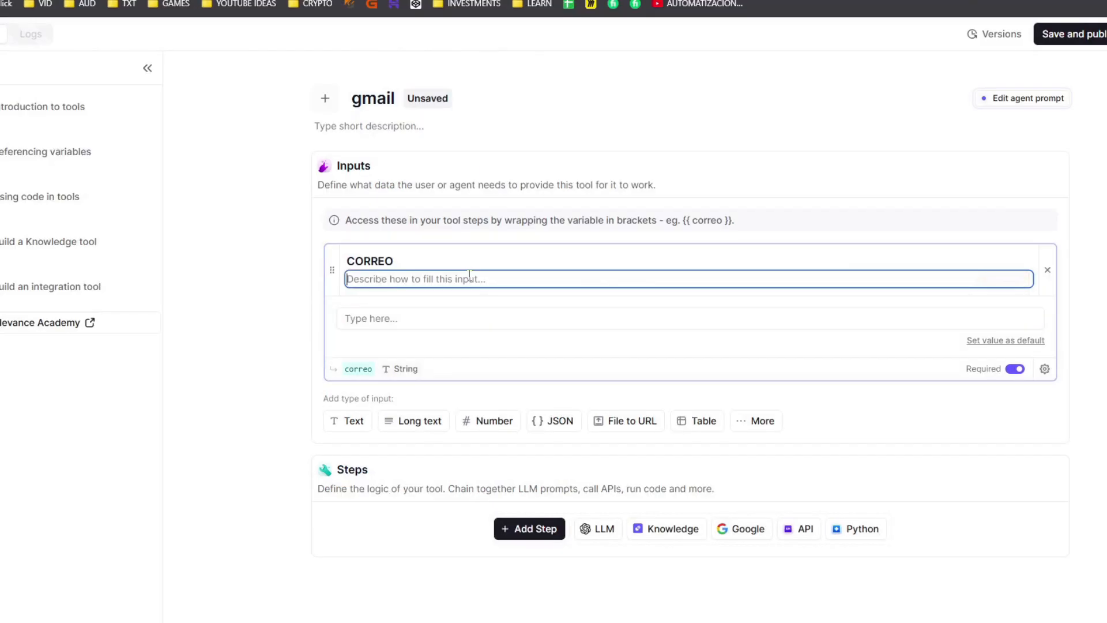
type("CORREO cl")
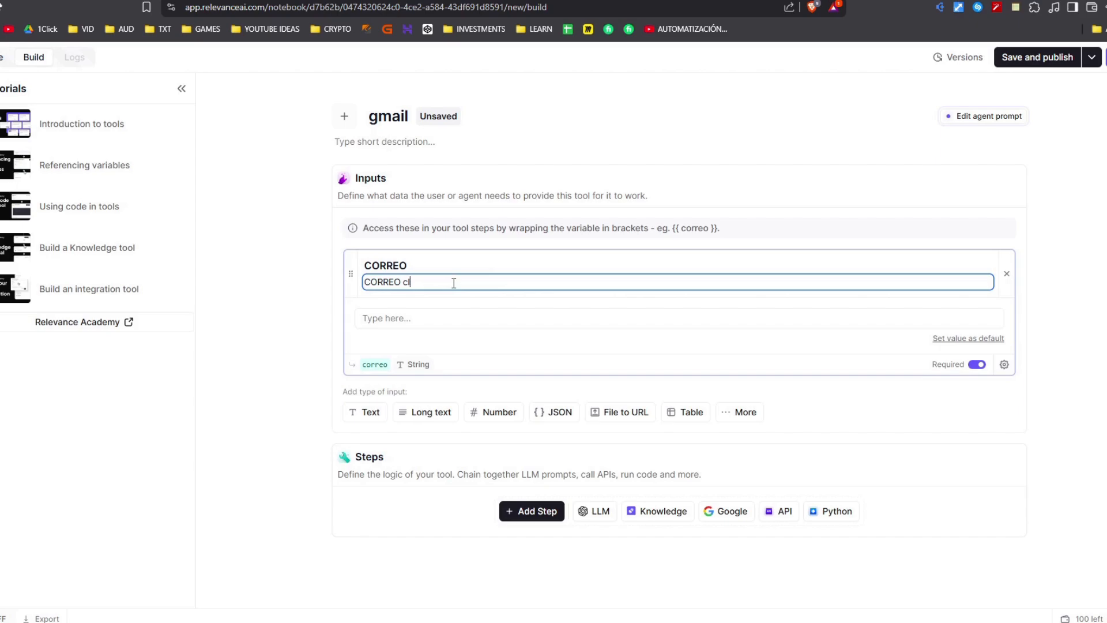
type(" cliente")
key("Return")
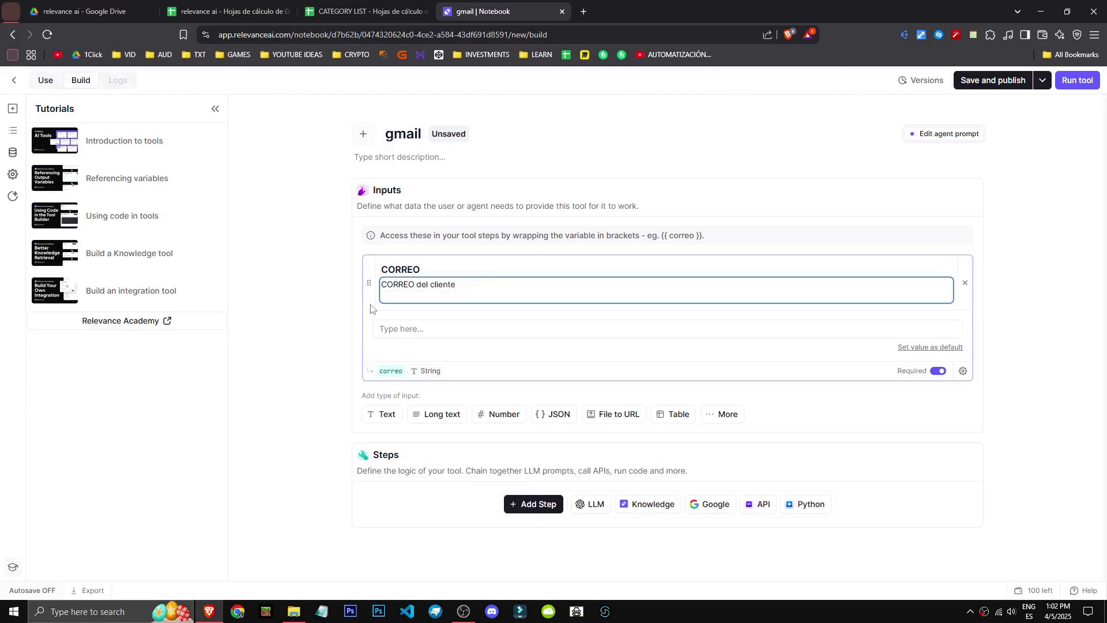
key("BackSpace")
left_click(292, 329)
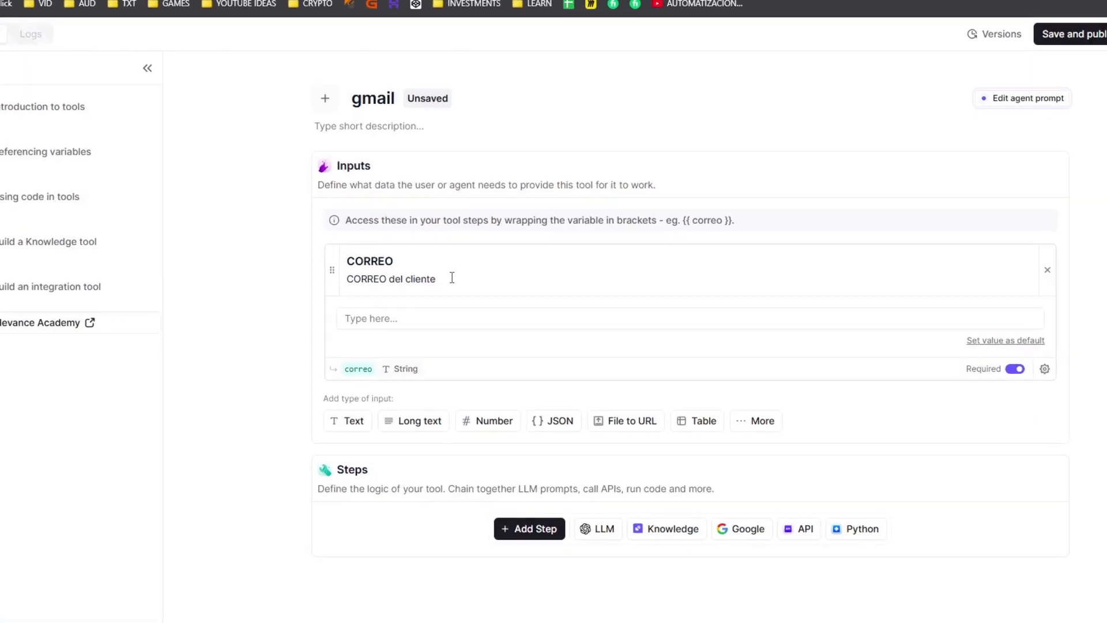
left_click_drag(462, 280, 344, 280)
left_click(267, 304)
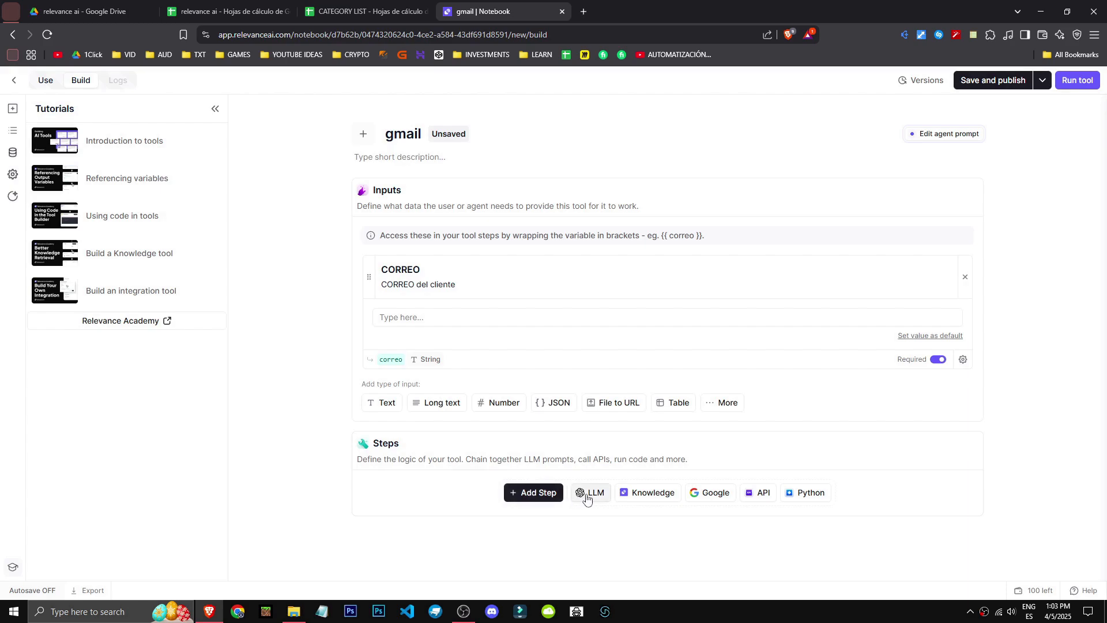
Search the tool steps for "gmail" and add a Send Gmail email step to the tool.
left_click(533, 491)
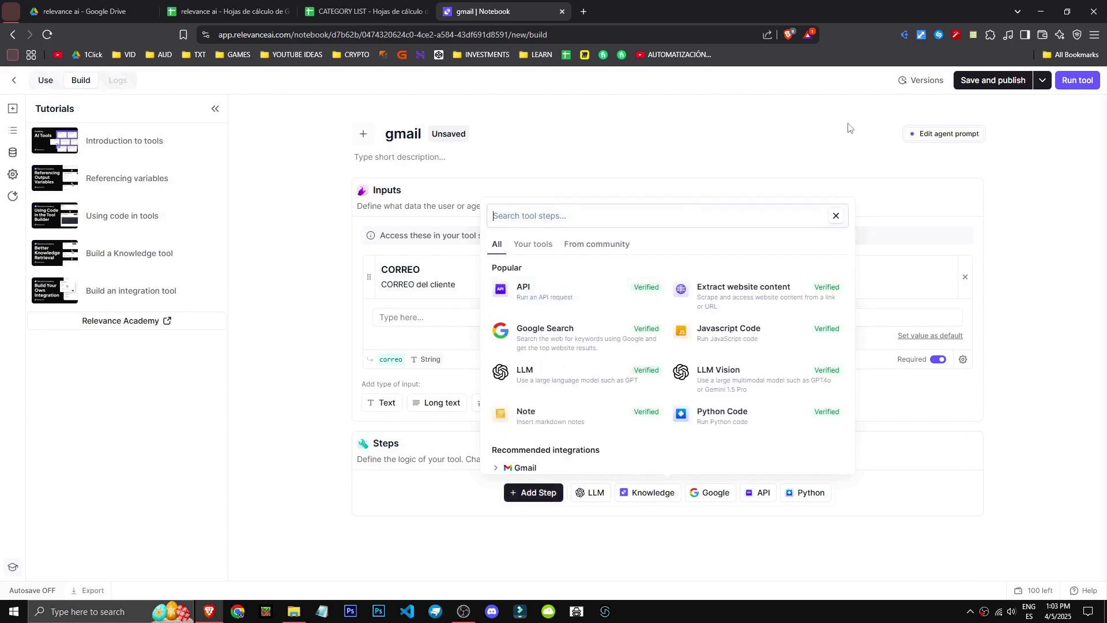
type("gmail")
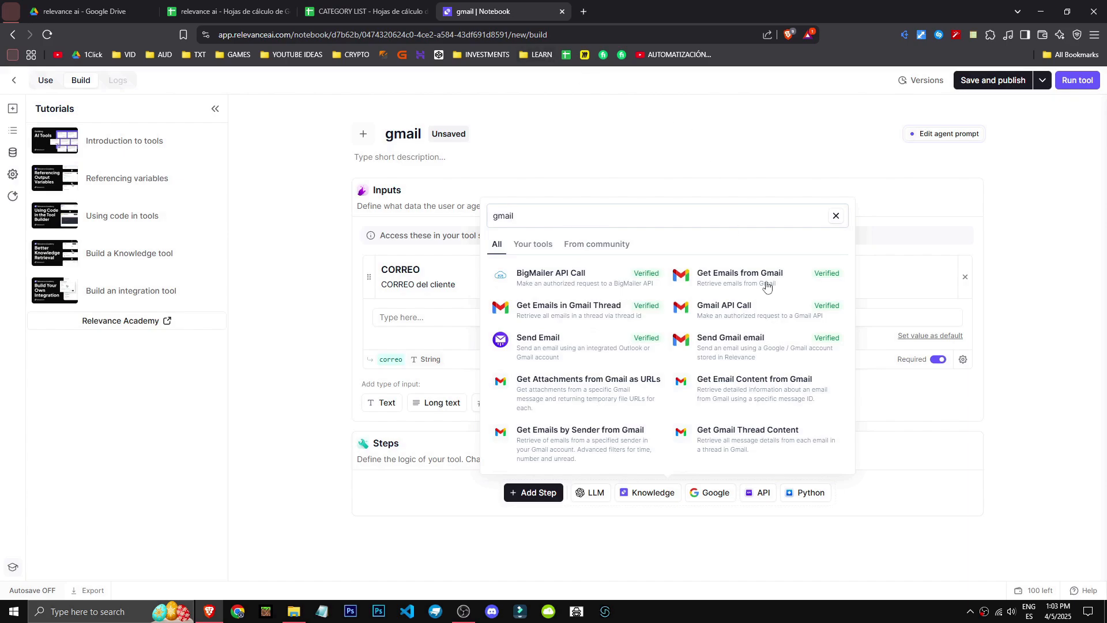
left_click(759, 354)
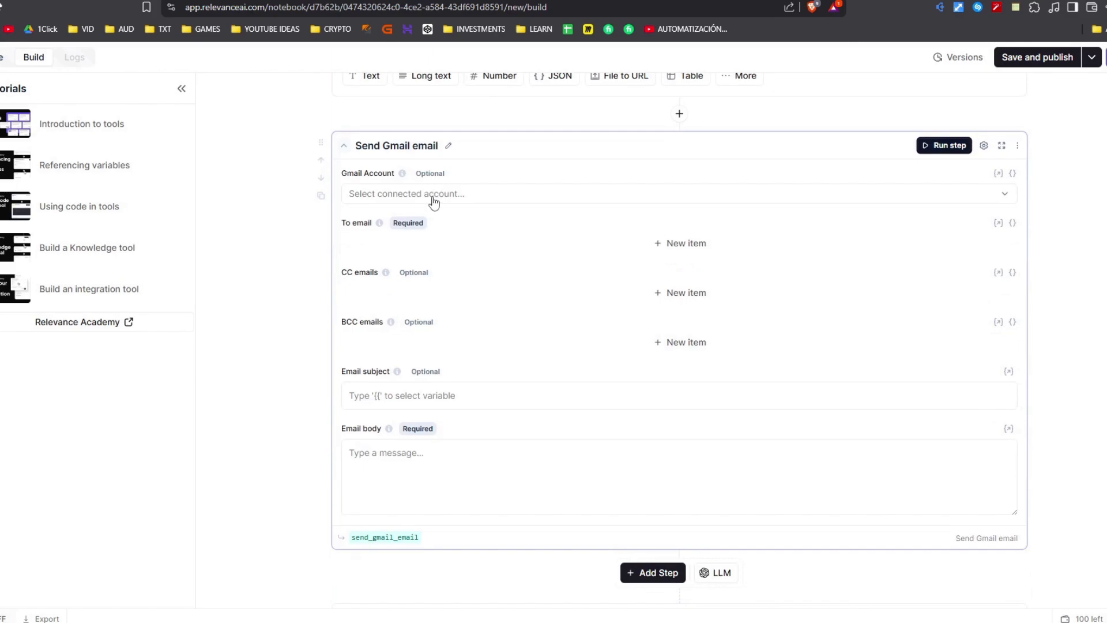
left_click(433, 199)
left_click(499, 205)
scroll(564, 491, "down", 2)
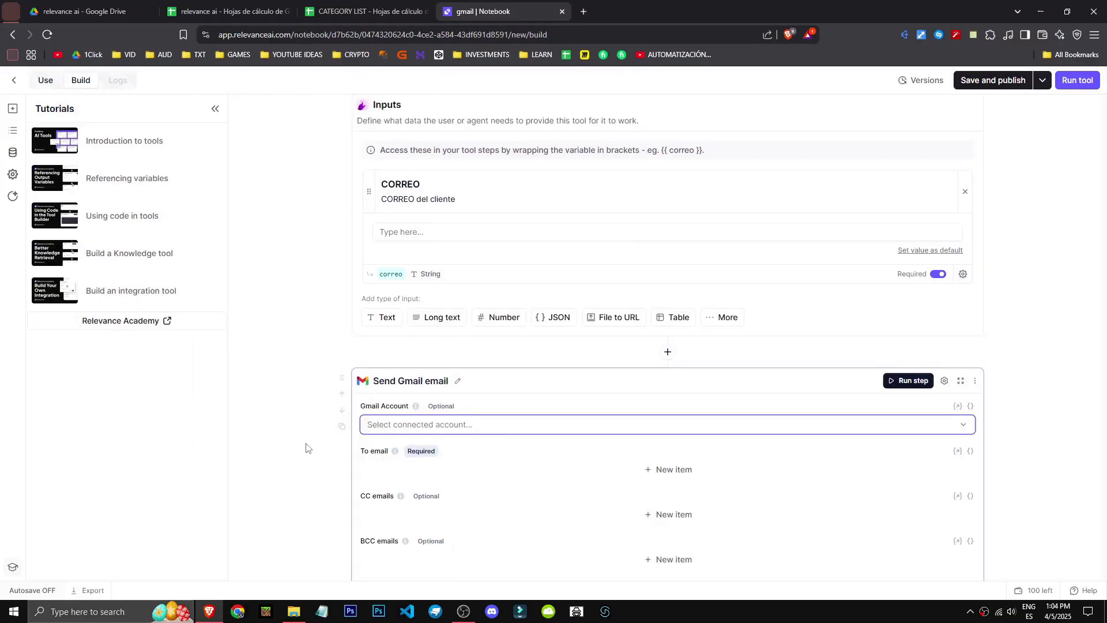
Examine the other available tool steps, including the recommended integrations and the CRM use case, and close the step list.
left_click(644, 433)
scroll(573, 314, "down", 5)
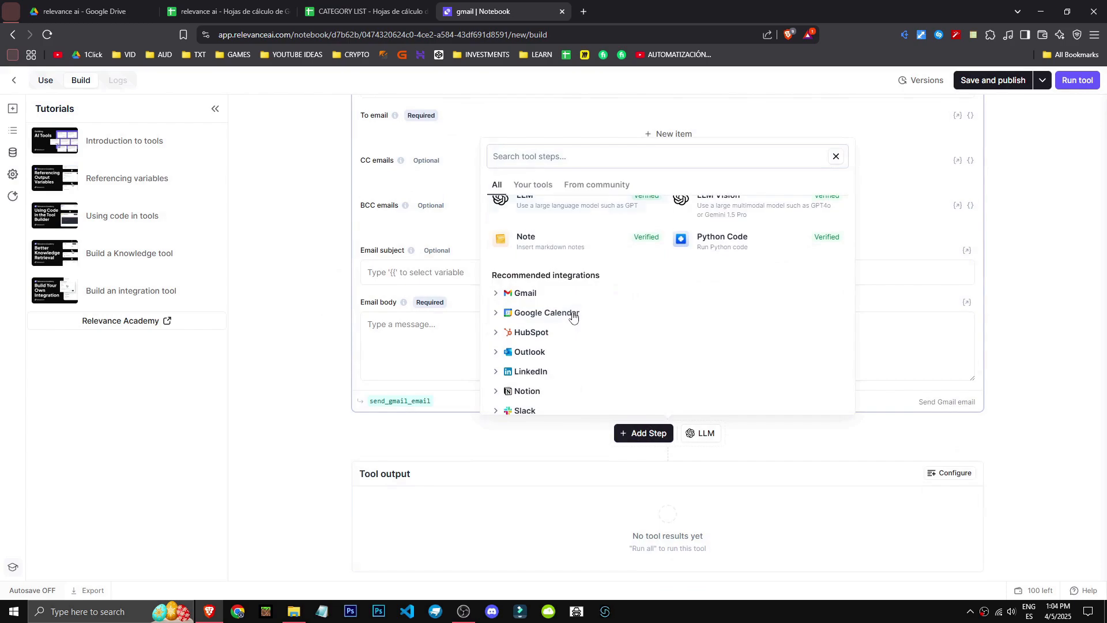
scroll(556, 321, "down", 2)
scroll(542, 366, "up", 1)
left_click(546, 350)
scroll(553, 331, "down", 2)
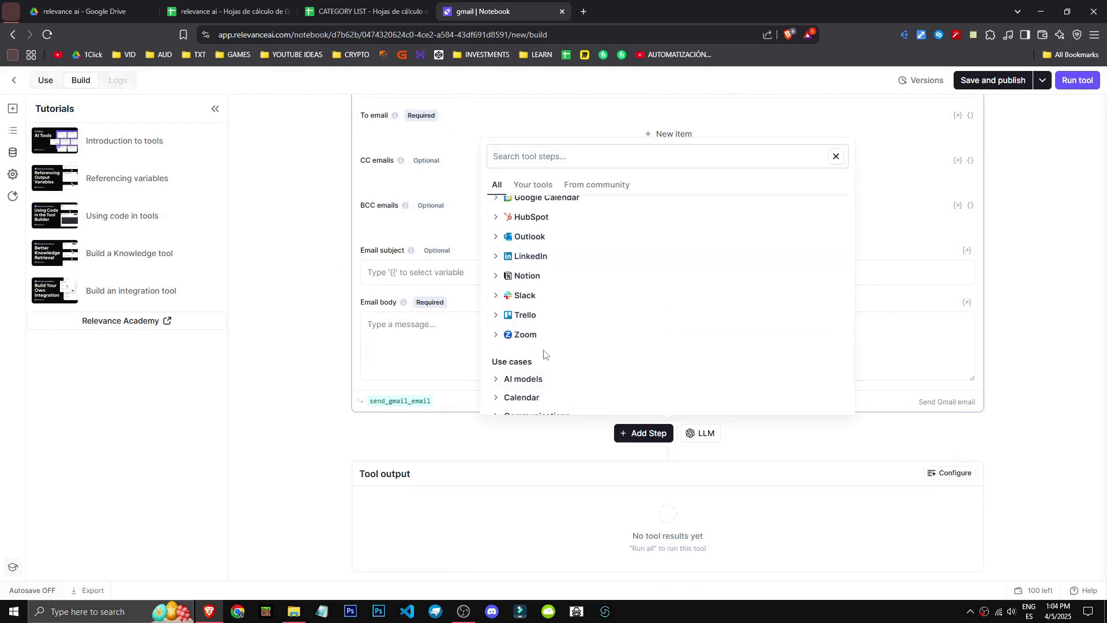
scroll(554, 334, "up", 2)
left_click(584, 353)
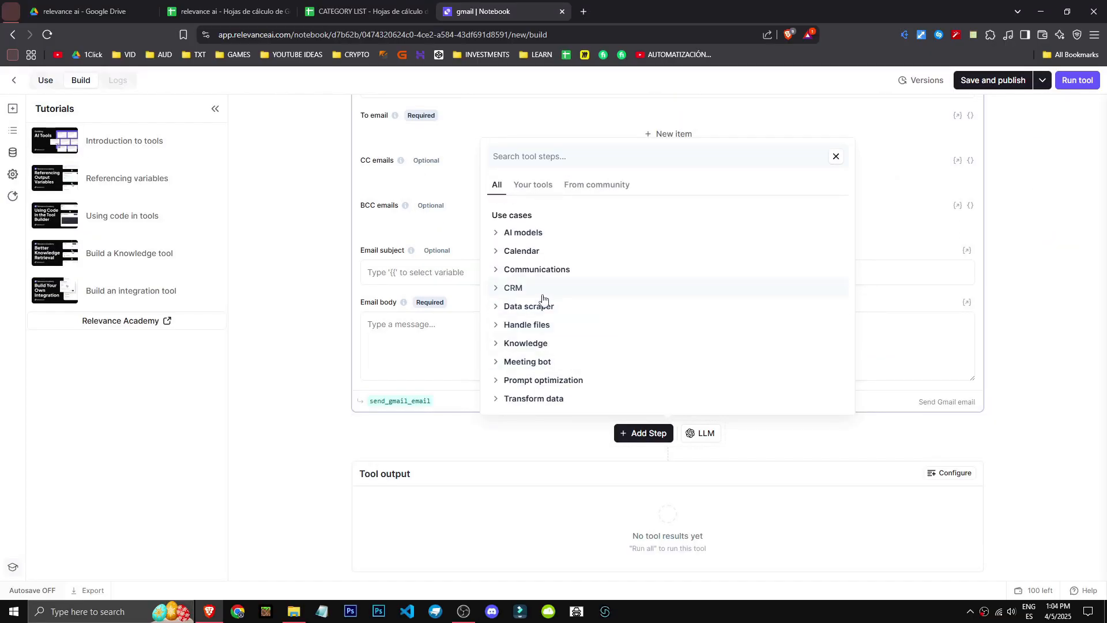
left_click(537, 288)
scroll(545, 323, "down", 2)
scroll(547, 323, "up", 2)
scroll(549, 289, "down", 5)
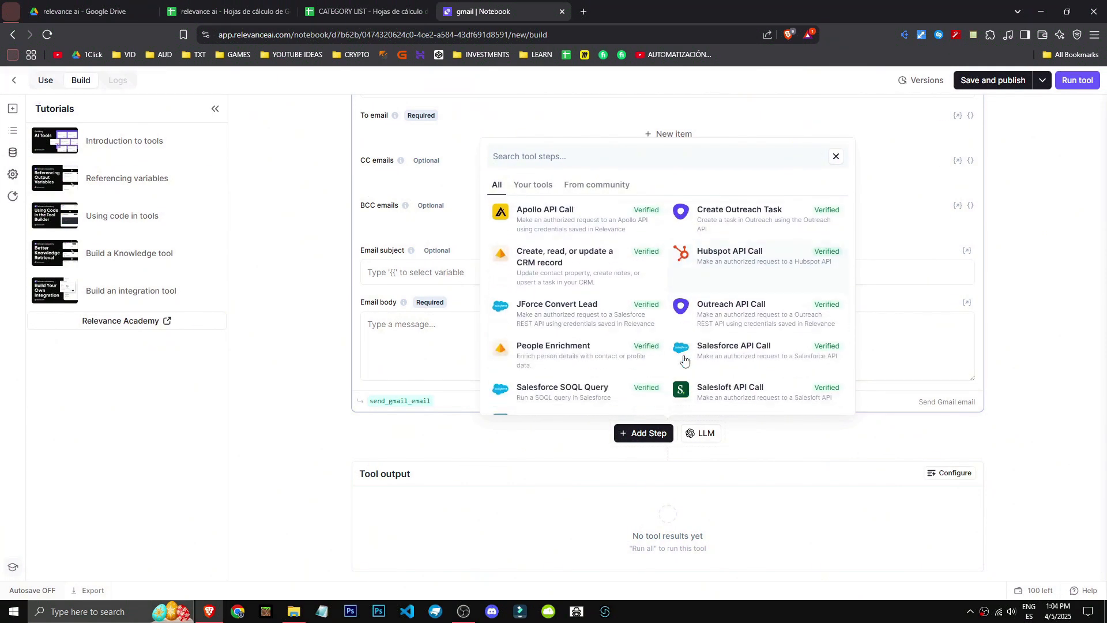
left_click(282, 376)
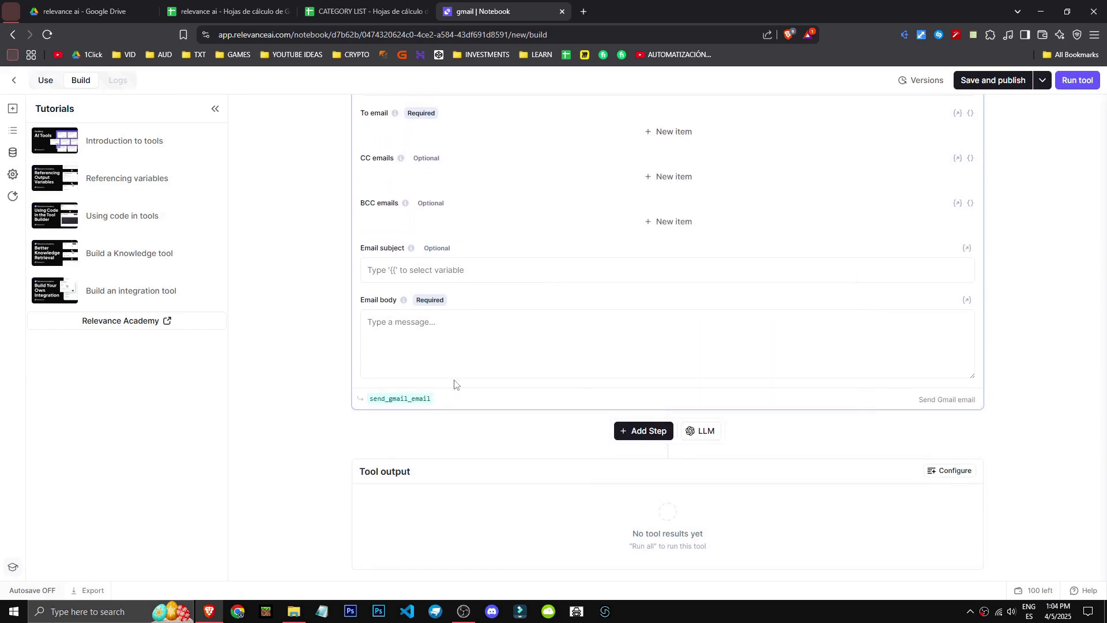
Add a recipient to the Send Gmail email step's To email and fill it with the correo variable.
scroll(433, 259, "up", 2)
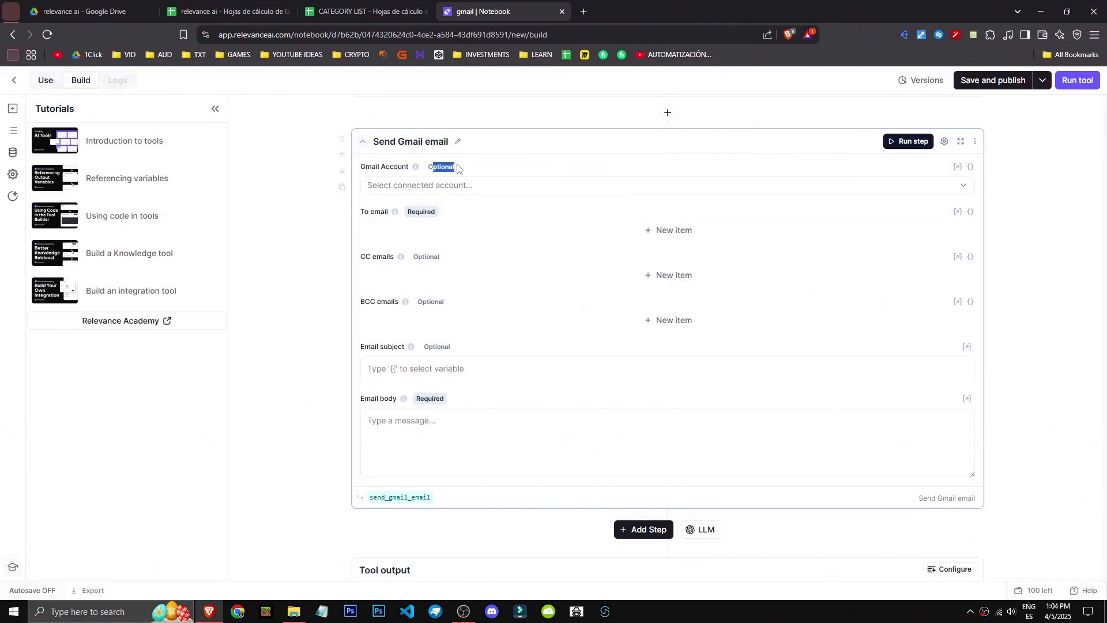
left_click_drag(405, 219, 442, 215)
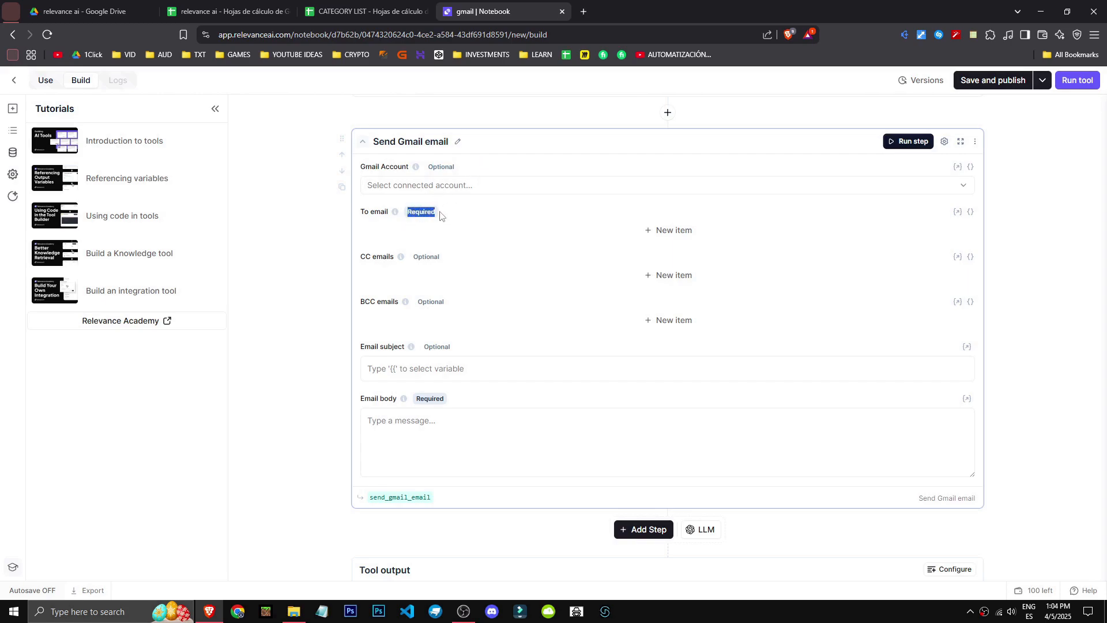
left_click(655, 232)
left_click(520, 232)
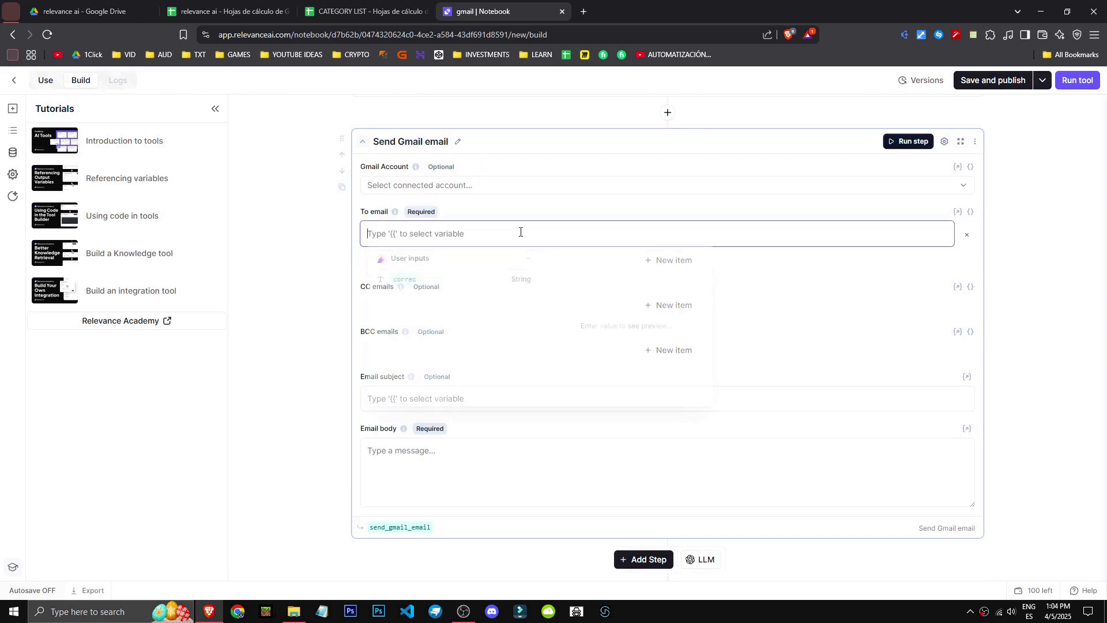
left_click(430, 282)
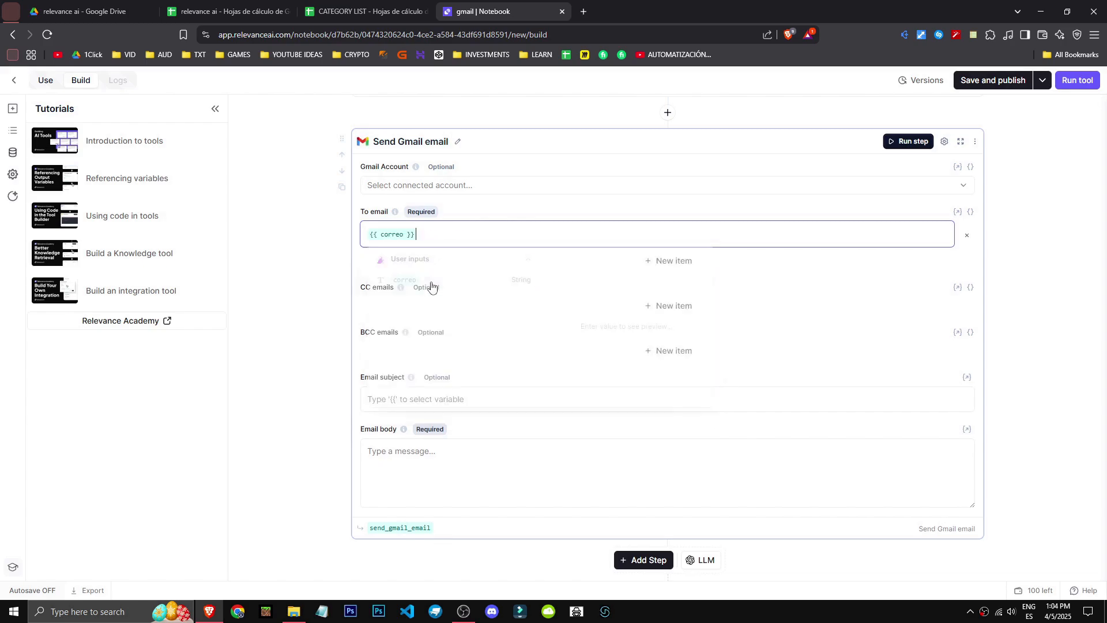
left_click(293, 301)
Write "hola buenos días bienvenido a nuestra empresa" as the email body of the Send Gmail email step.
scroll(470, 329, "up", 5)
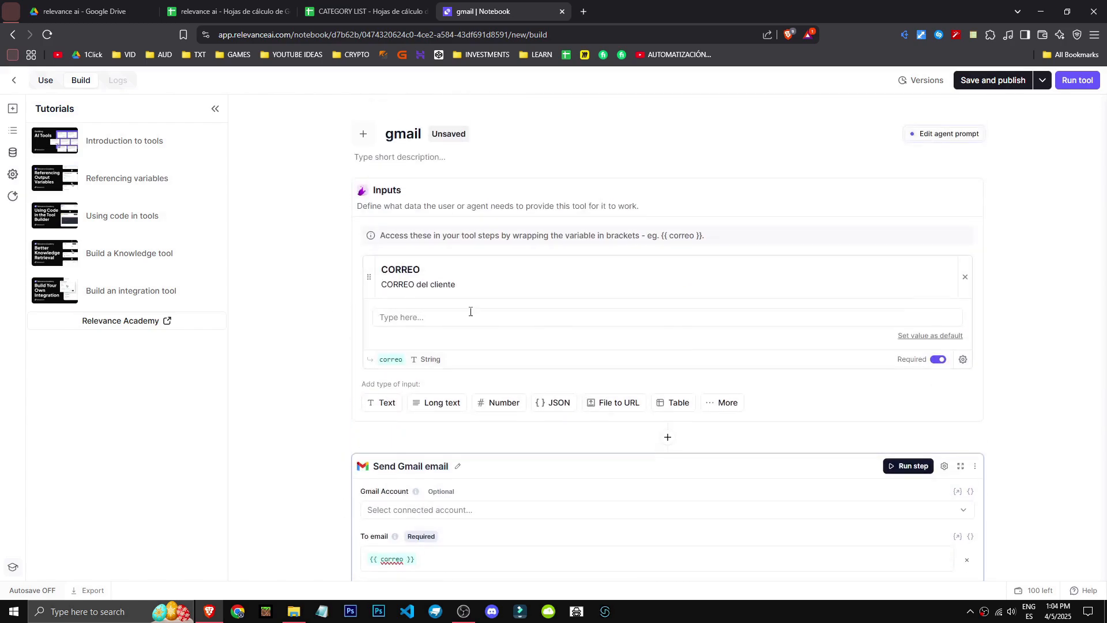
scroll(277, 402, "down", 4)
left_click(460, 492)
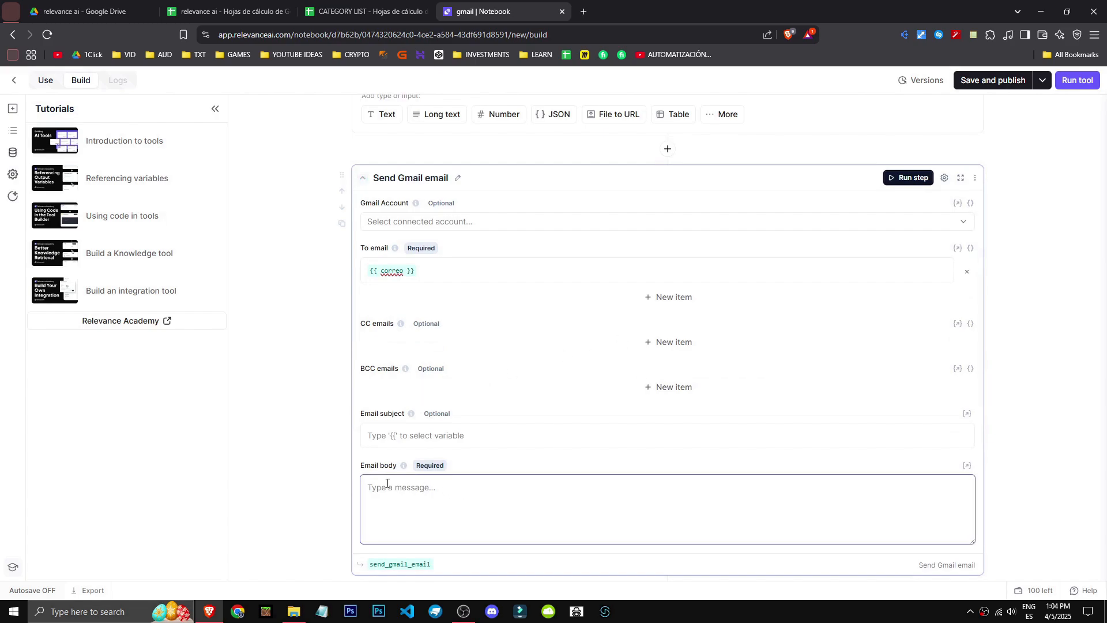
scroll(295, 482, "down", 1)
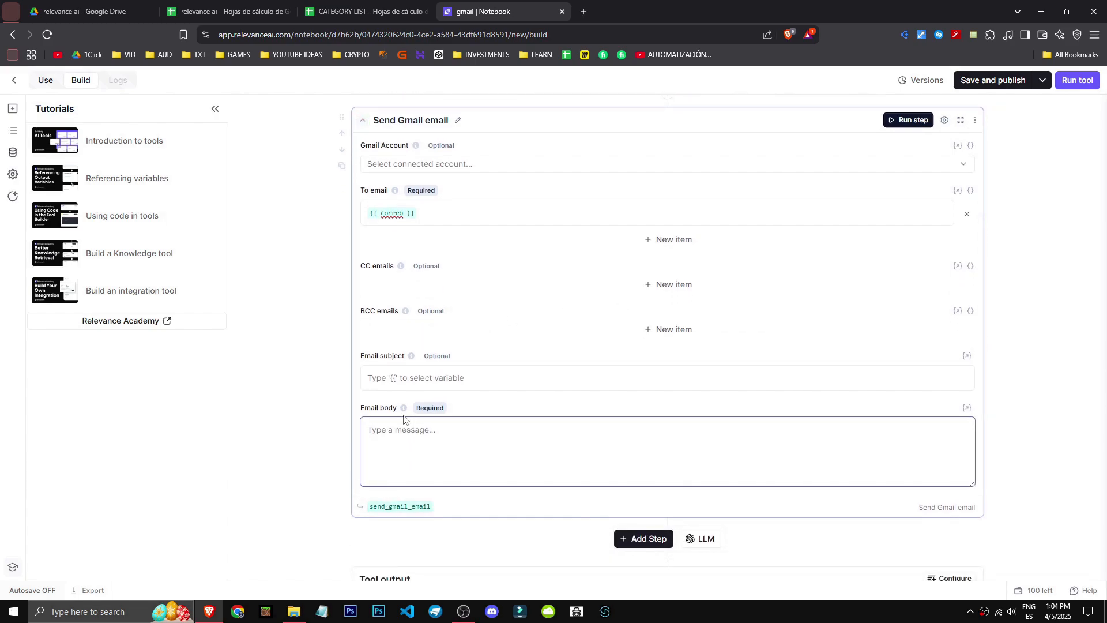
type("hola buenos días")
key("Left")
type("a")
key("Right")
type("bienvenido a nuestra empresa")
Review the finished gmail tool, then save and publish it.
scroll(496, 416, "down", 2)
scroll(634, 450, "up", 8)
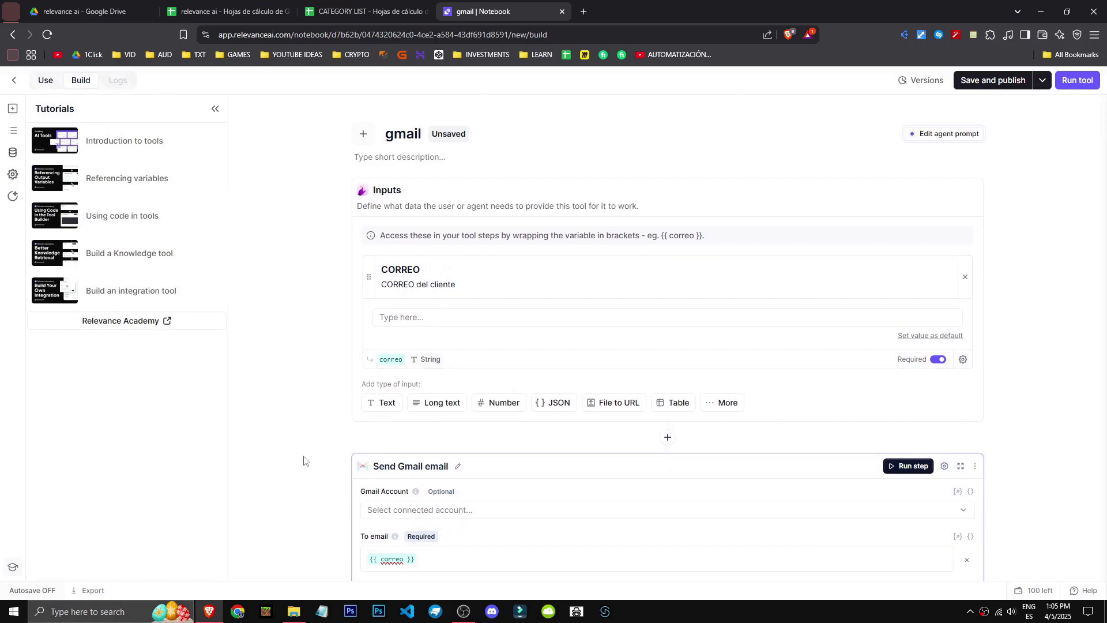
scroll(313, 467, "down", 5)
scroll(357, 496, "down", 3)
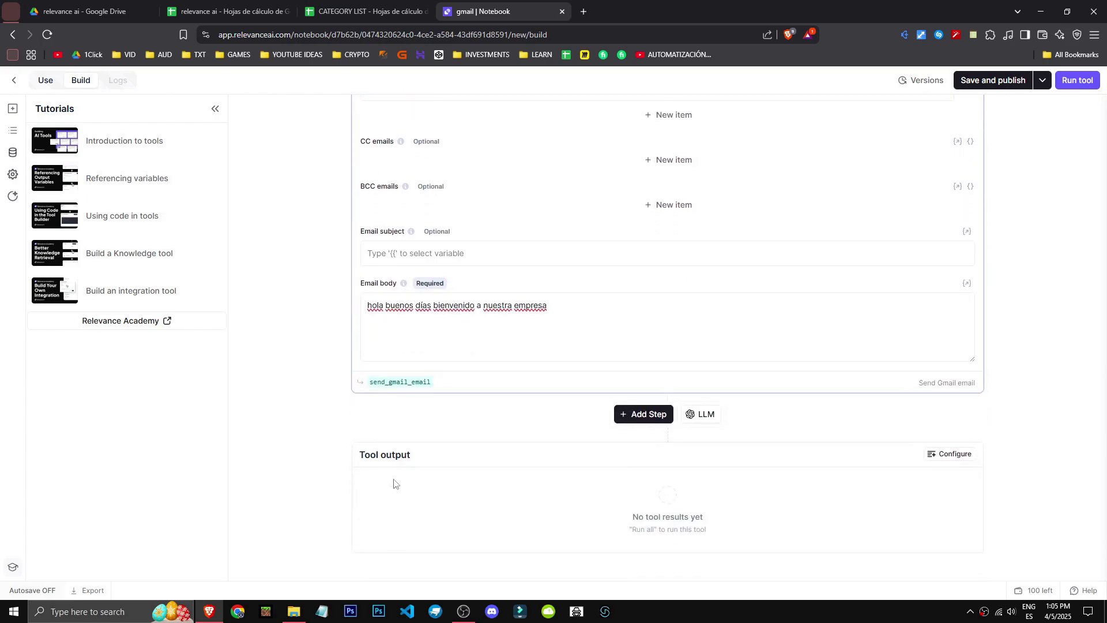
scroll(1026, 410, "up", 8)
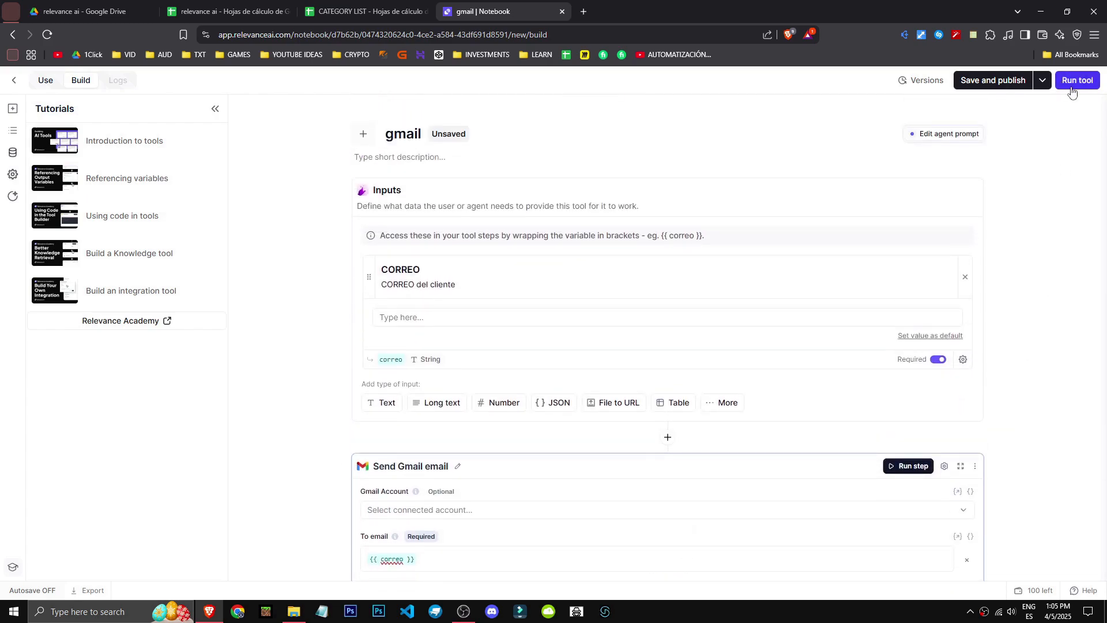
left_click(1005, 84)
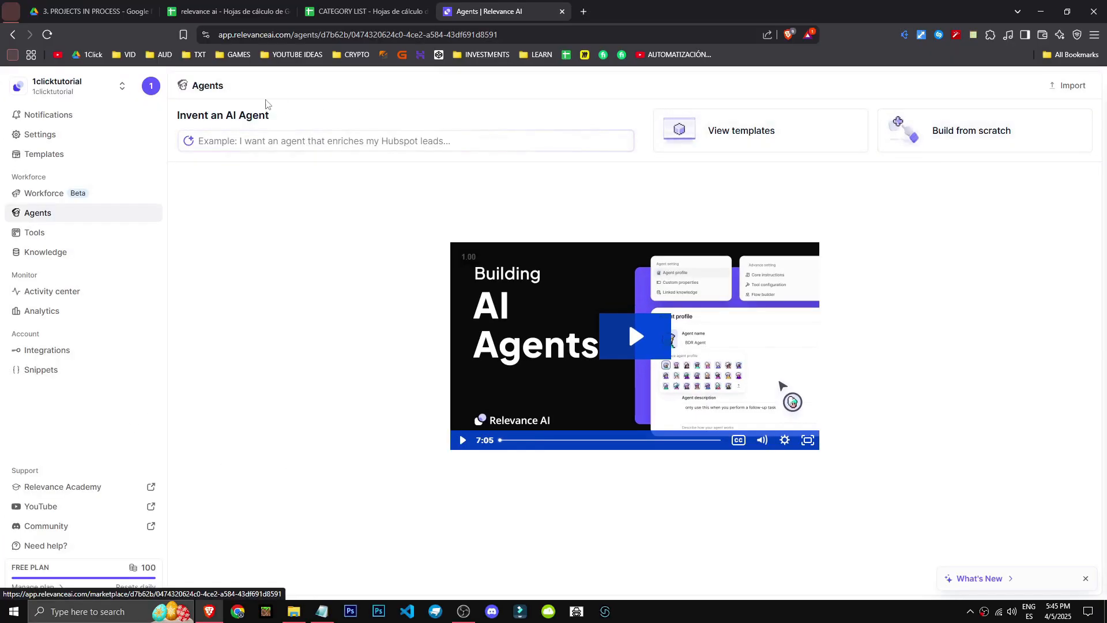
Start building a new agent from scratch and name it "Gmail category".
left_click(1000, 127)
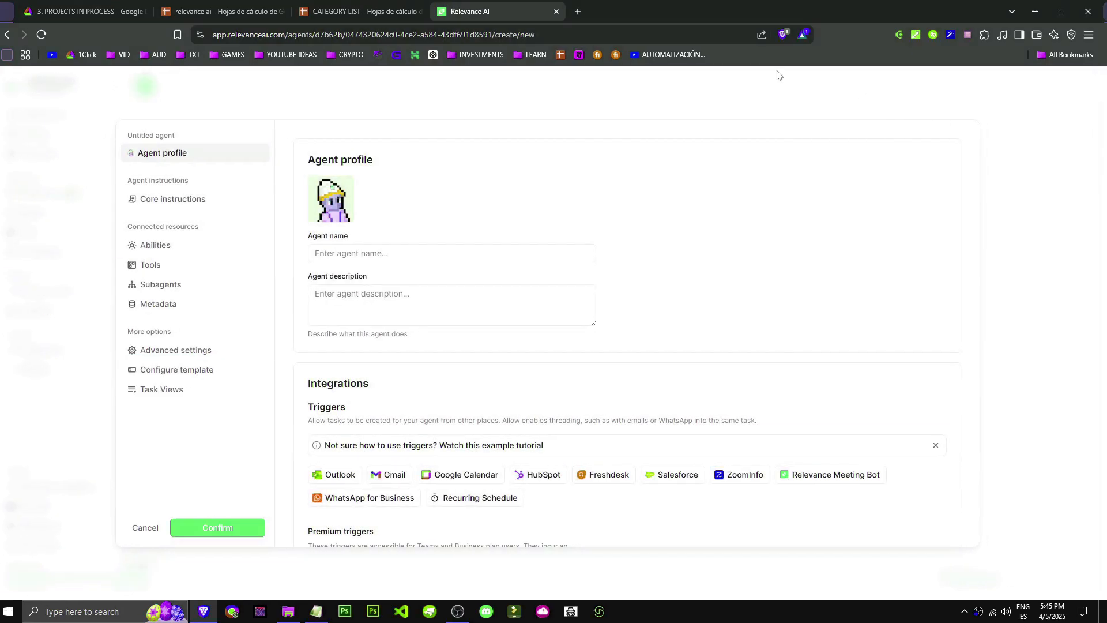
left_click(373, 252)
type("G")
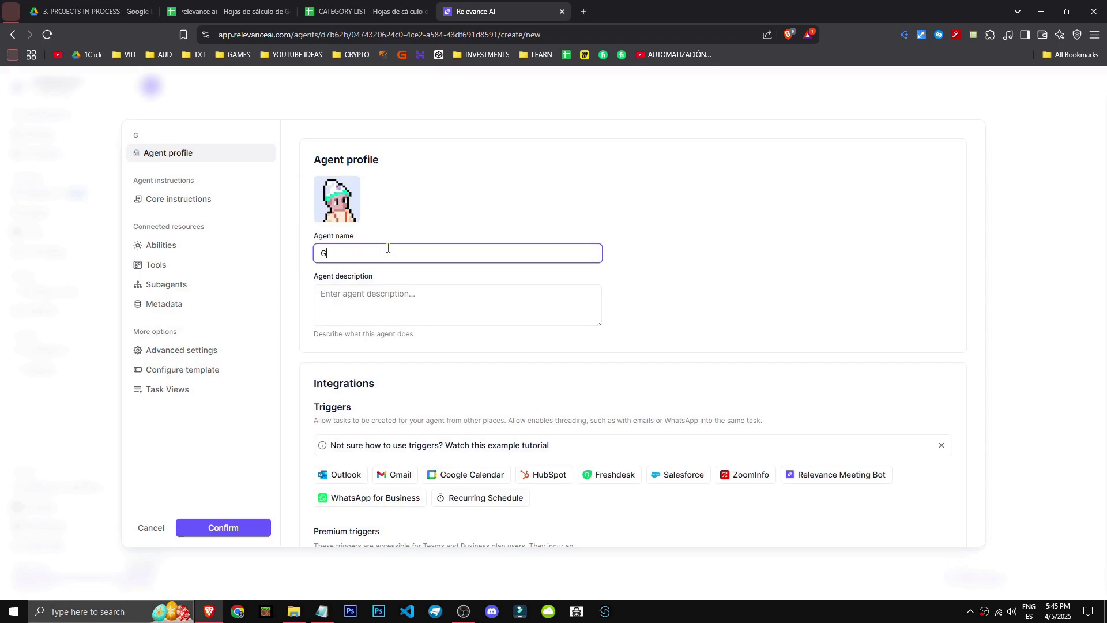
type("mail category")
left_click(438, 233)
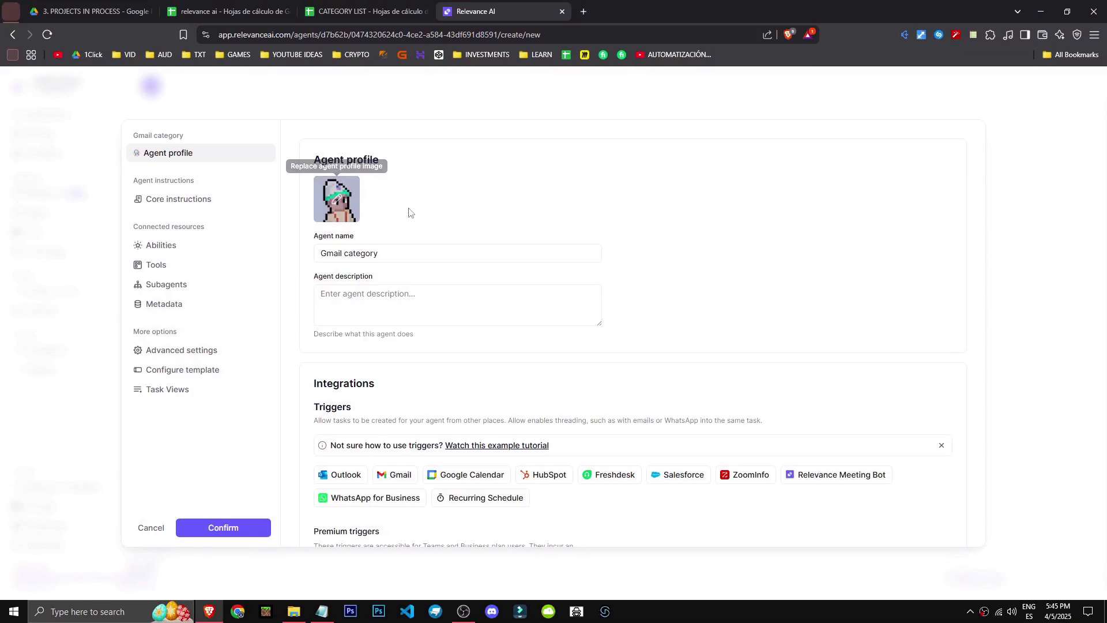
Replace the agent's avatar with the last preset character, and leave the custom avatar upload without choosing a file.
left_click(354, 190)
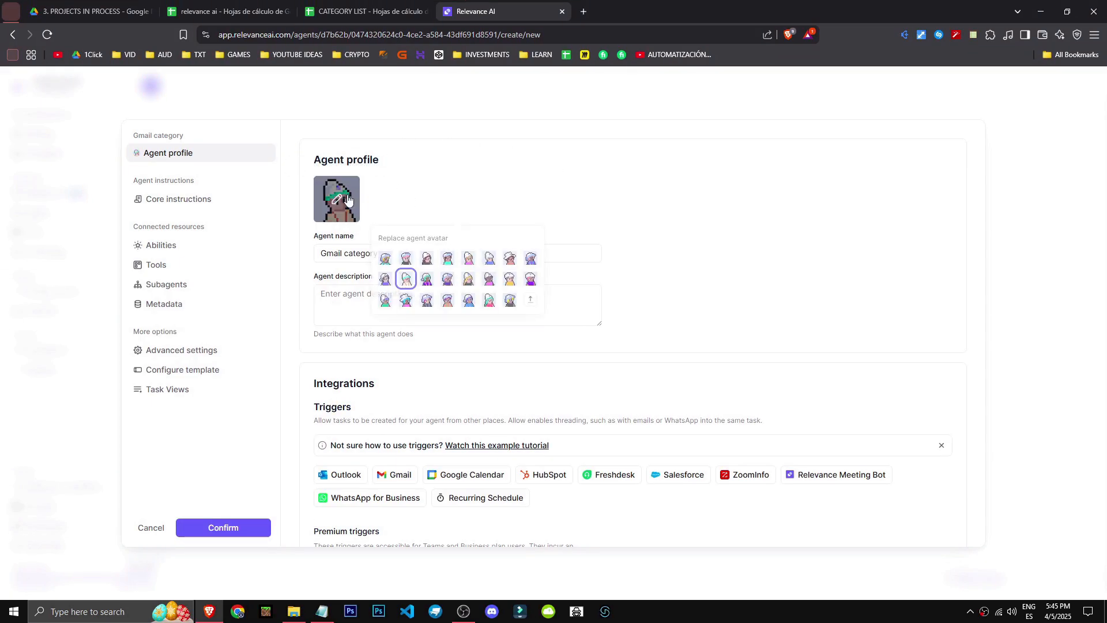
left_click(509, 299)
left_click(531, 304)
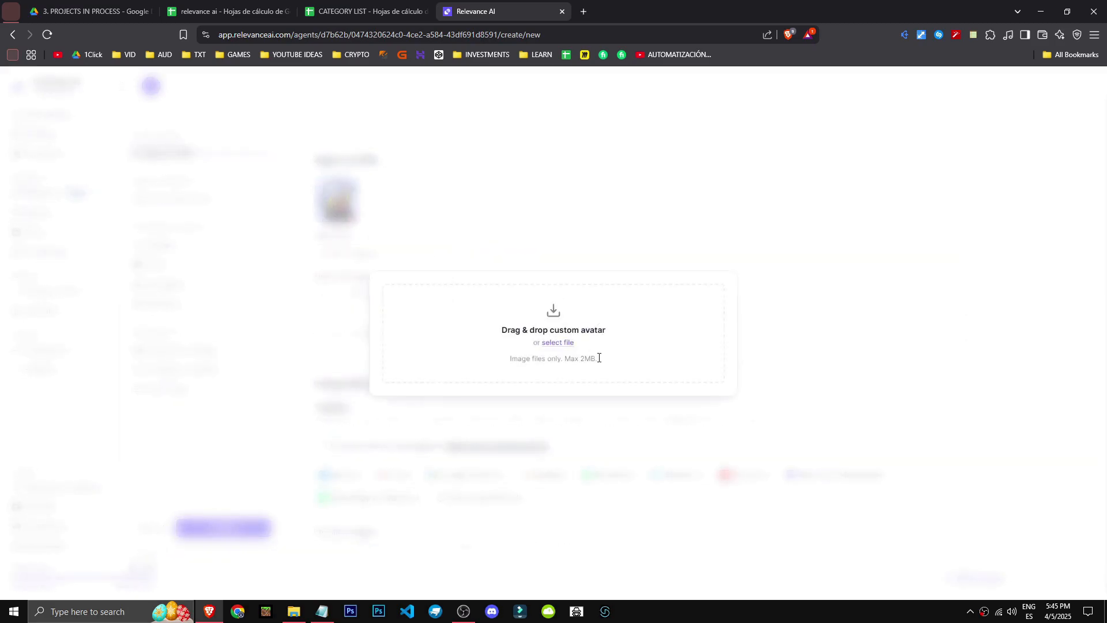
key("Escape")
Enter "Categoriza los gmails en clients, doubts & errors" as the agent's description.
left_click(338, 276)
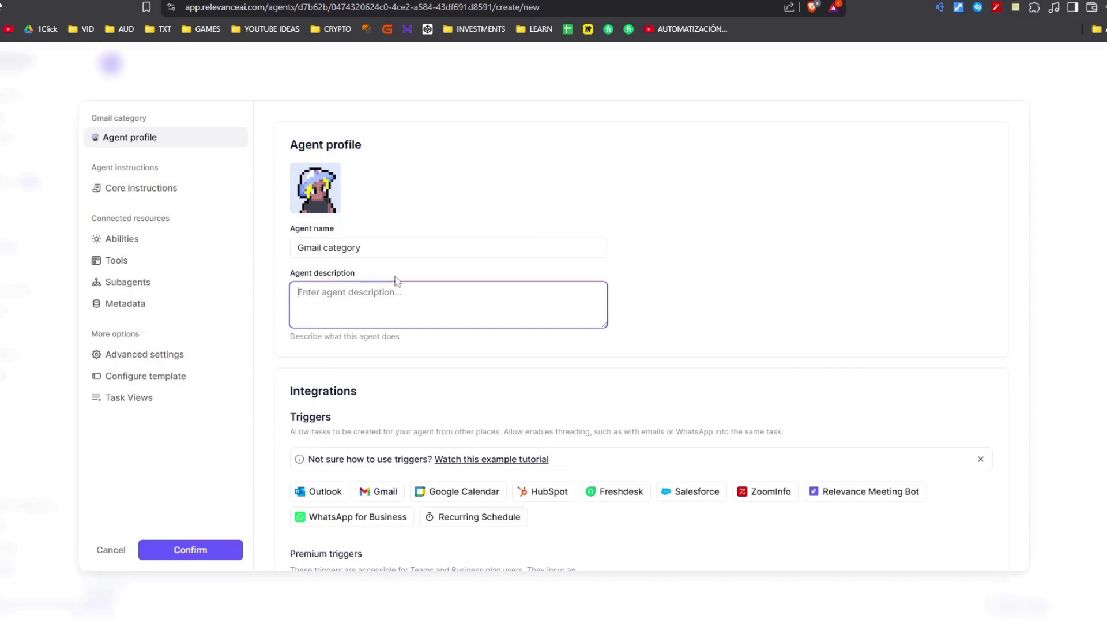
type("Categoriza los gamails en clients, doubts & errors")
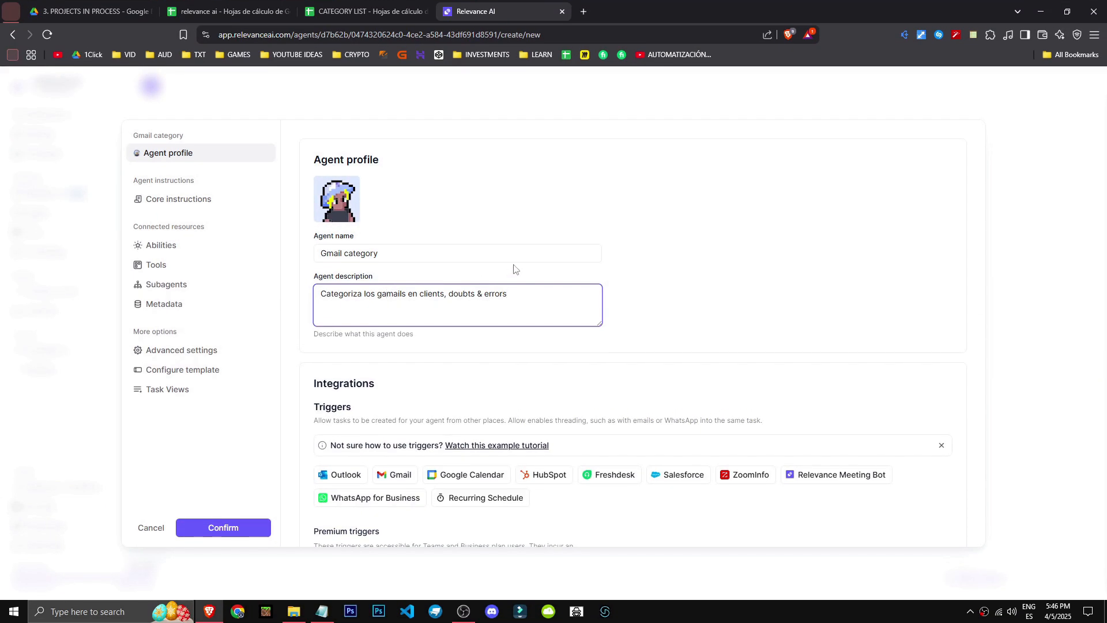
left_click(386, 294)
key("BackSpace")
left_click_drag(419, 295, 505, 295)
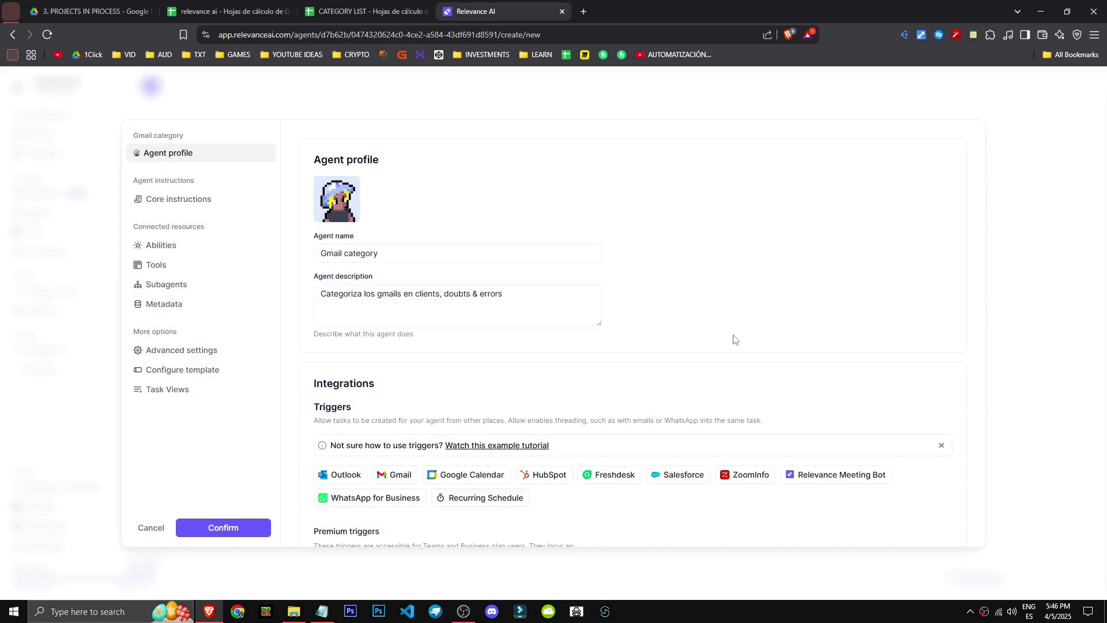
left_click(734, 340)
scroll(630, 167, "down", 2)
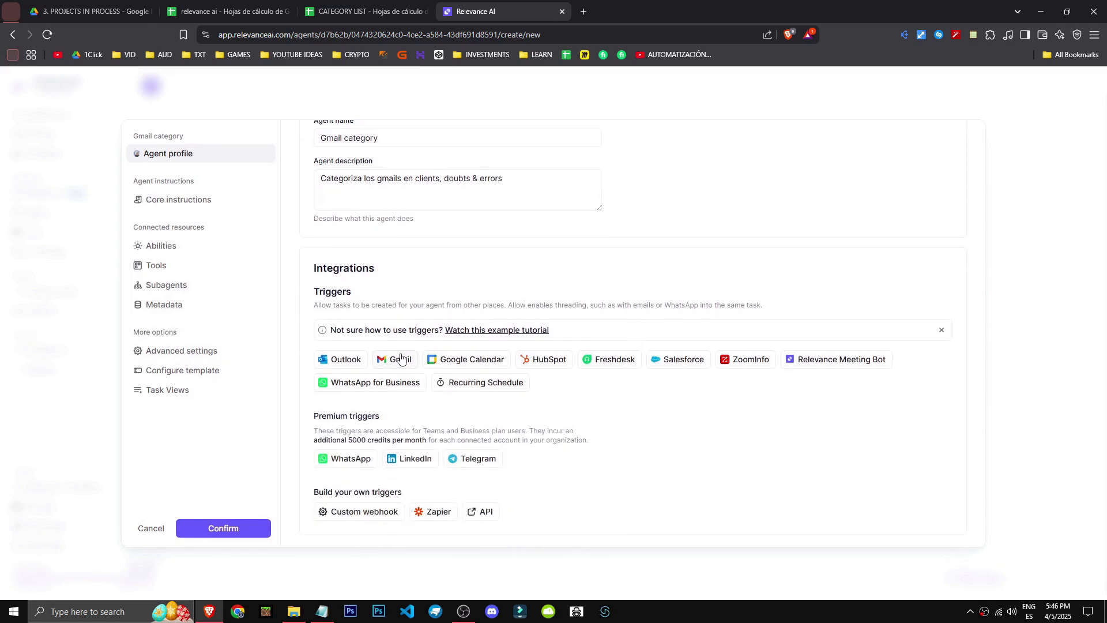
Start adding a Gmail trigger to the agent for all inbox emails and expand its advanced filter options.
left_click(401, 359)
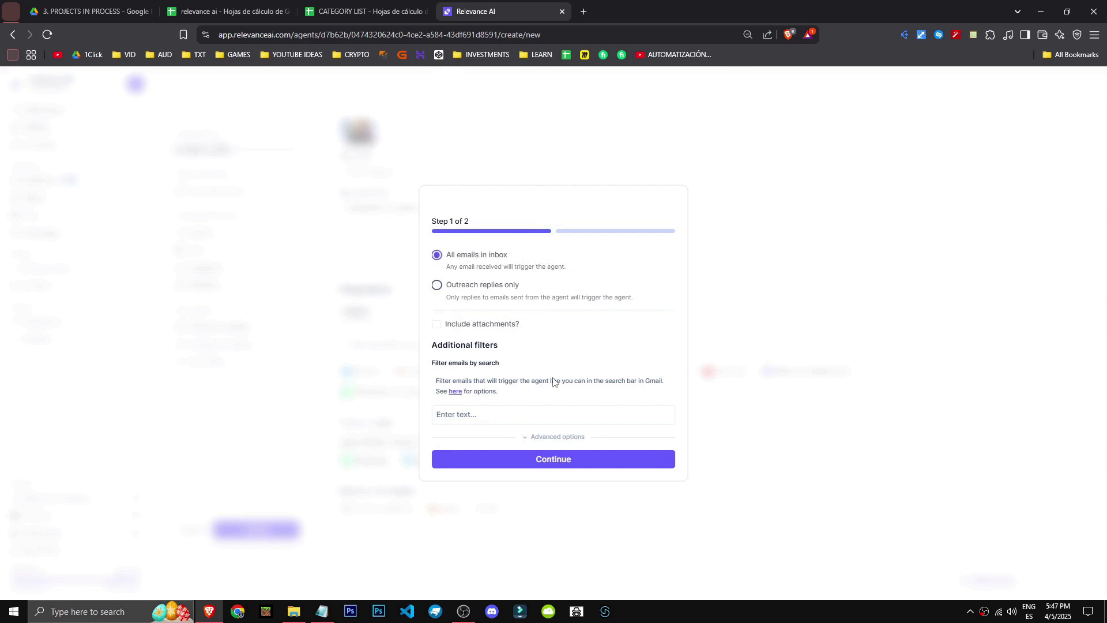
left_click_drag(438, 344, 507, 364)
left_click(550, 437)
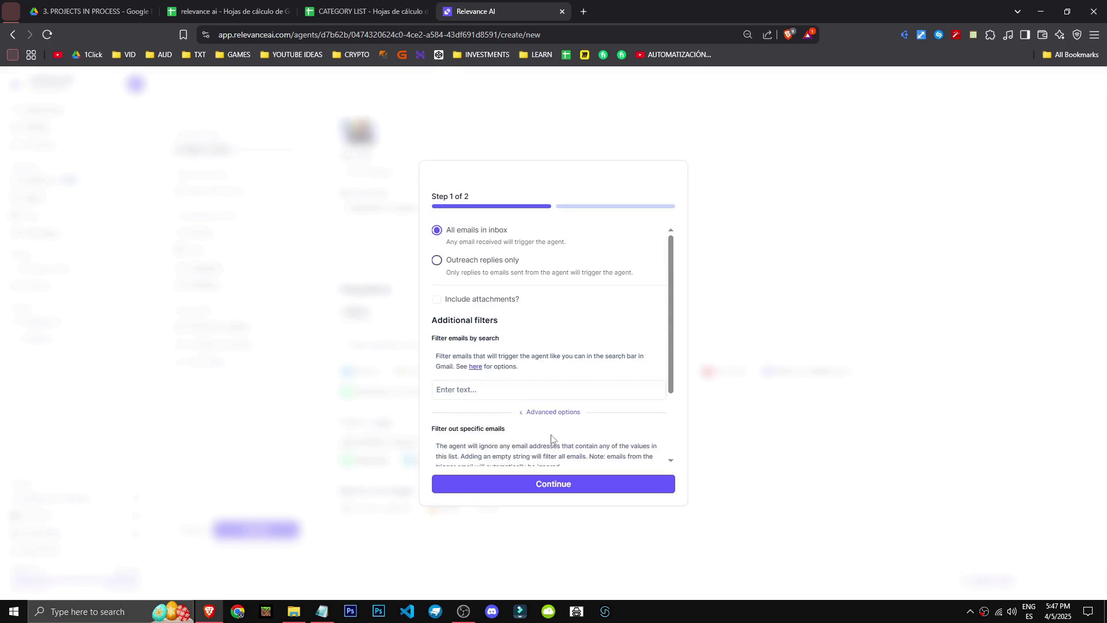
scroll(519, 404, "down", 2)
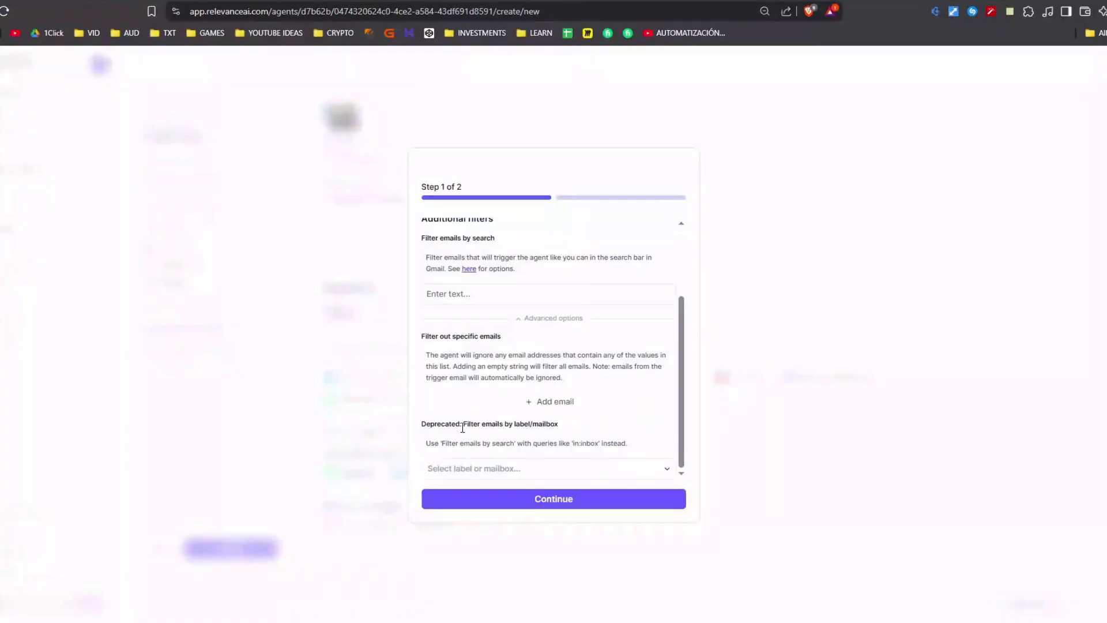
left_click_drag(420, 425, 544, 425)
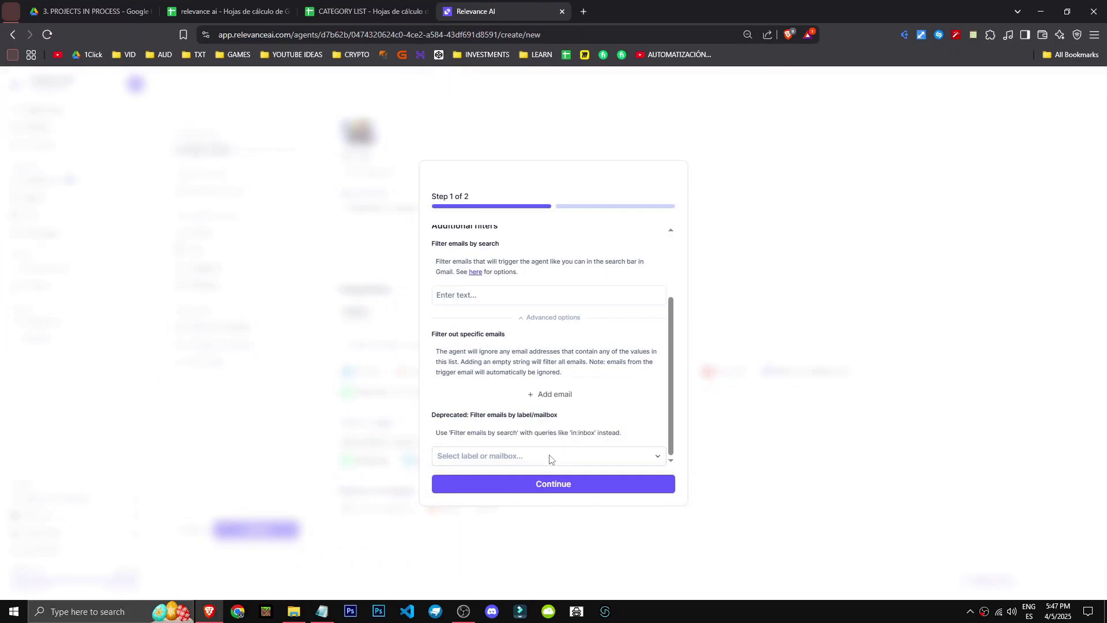
left_click(464, 457)
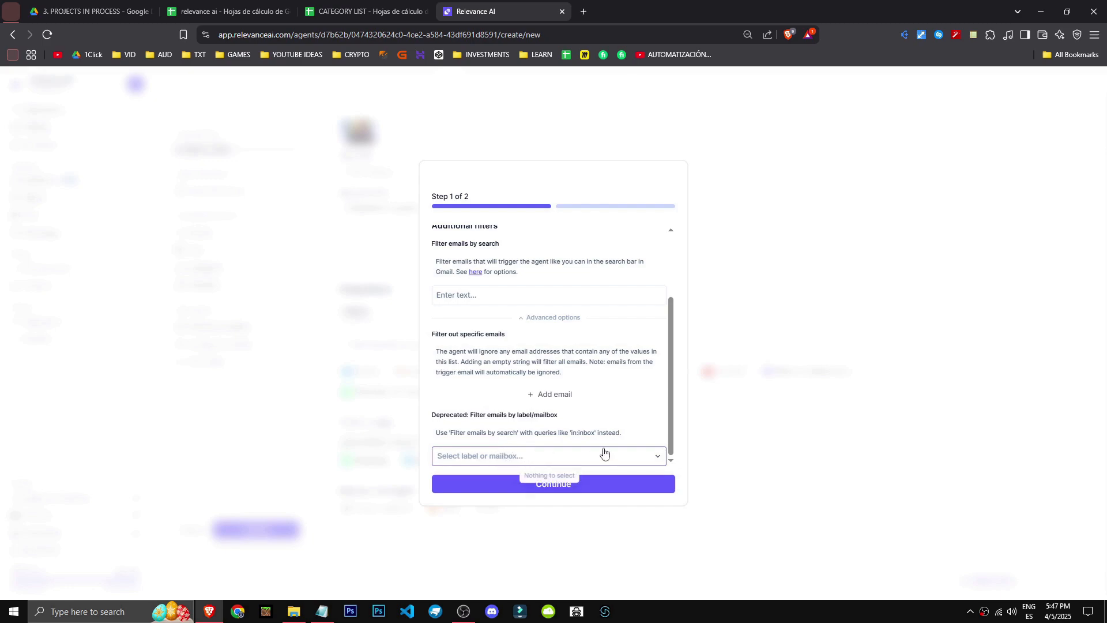
scroll(611, 456, "up", 1)
left_click(503, 349)
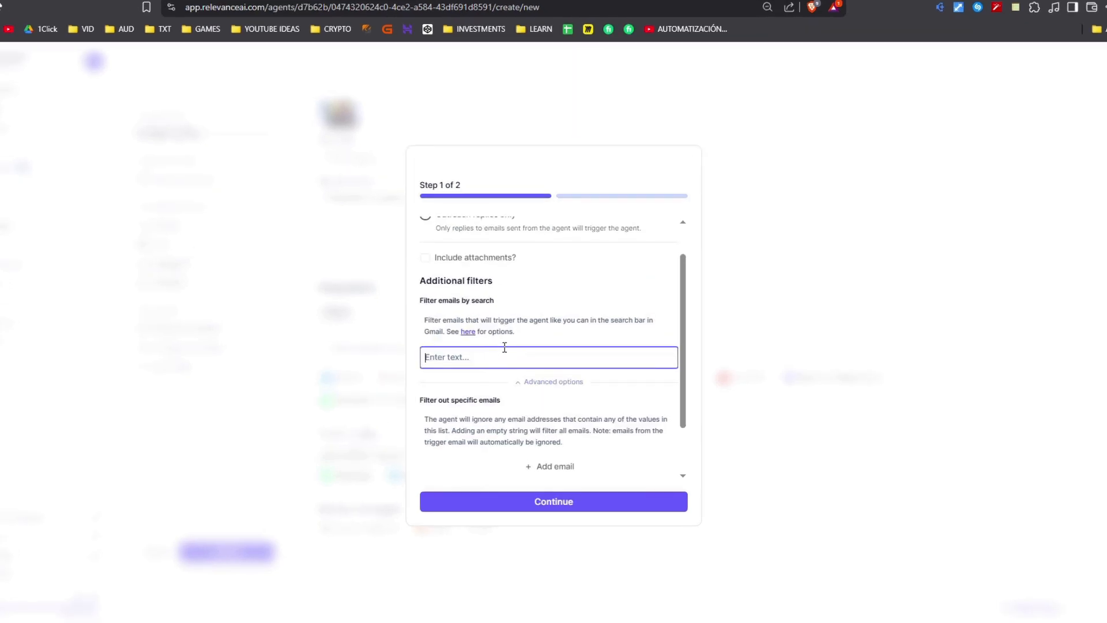
type("M")
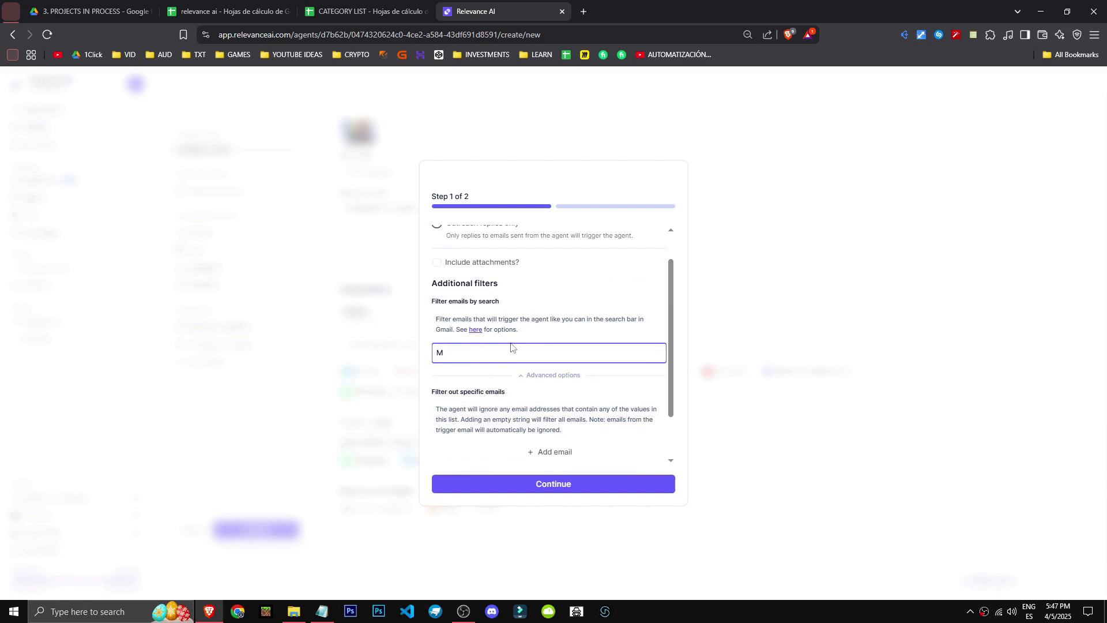
key("BackSpace")
Filter the trigger's emails by the INBOX mailbox and continue to the second setup step.
scroll(538, 438, "down", 3)
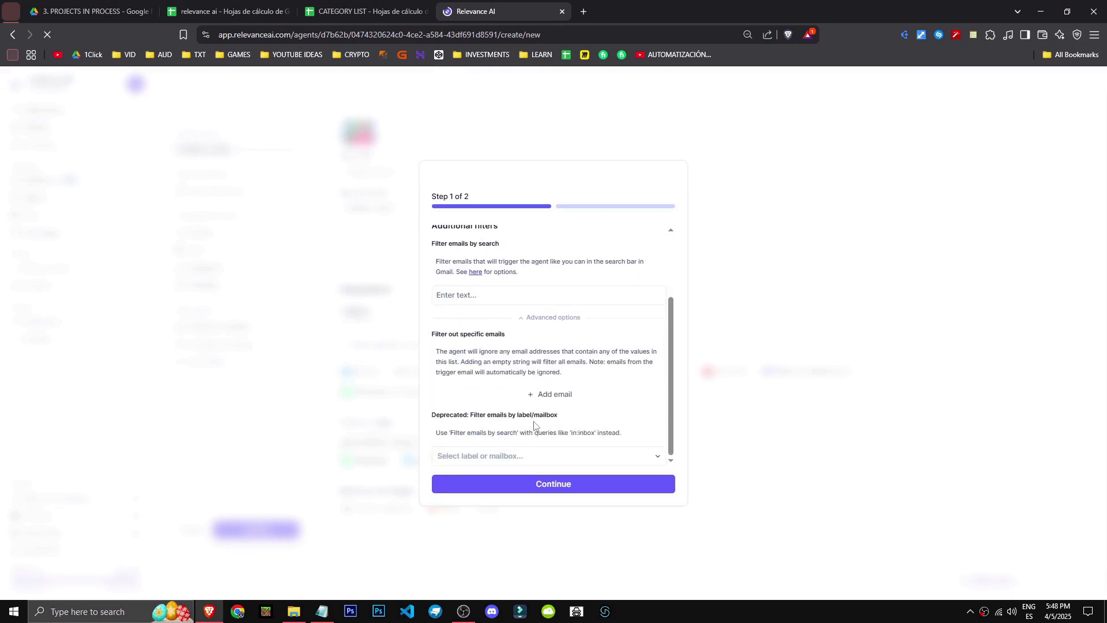
left_click(545, 458)
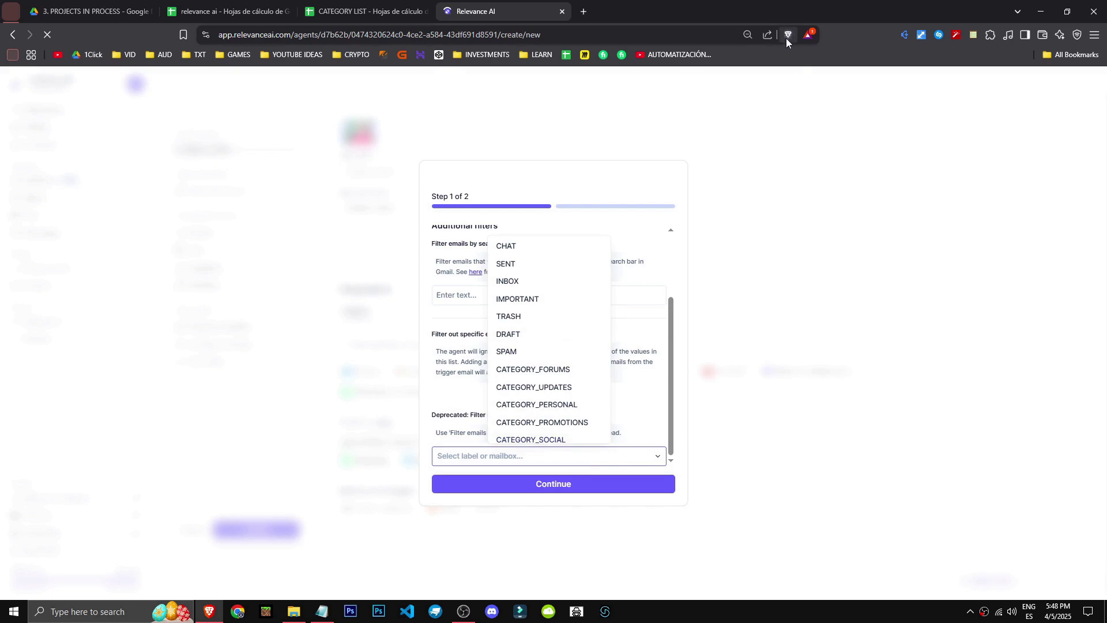
scroll(528, 286, "down", 1)
scroll(528, 284, "up", 1)
left_click(527, 282)
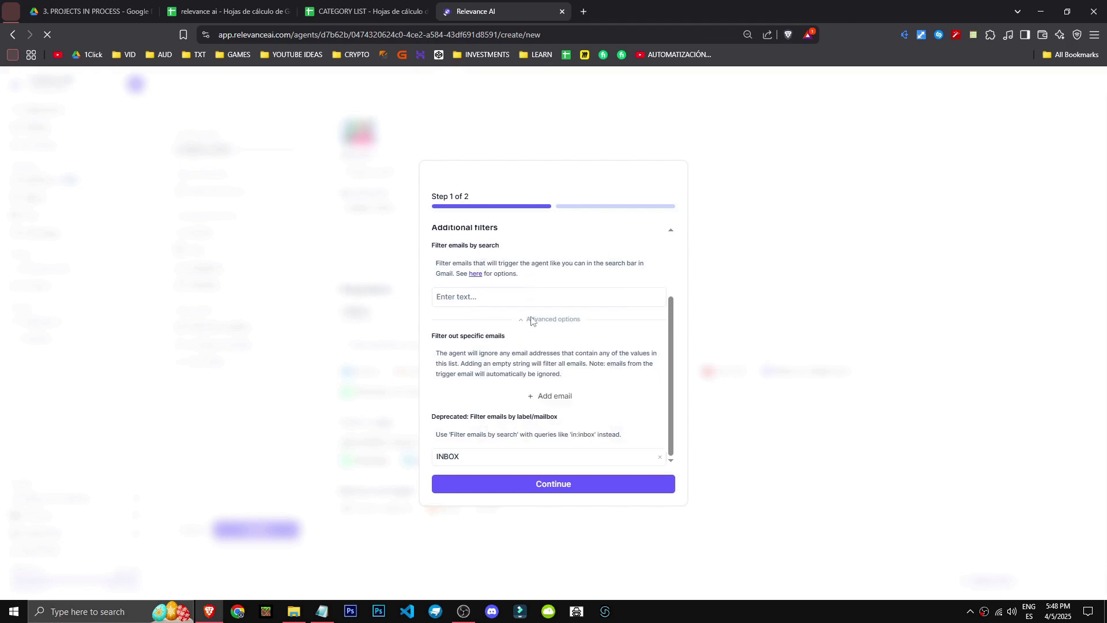
left_click(571, 487)
Enable queue work hours for the trigger and set the timezone to America - Port of Spain.
left_click_drag(432, 324, 515, 343)
left_click(519, 348)
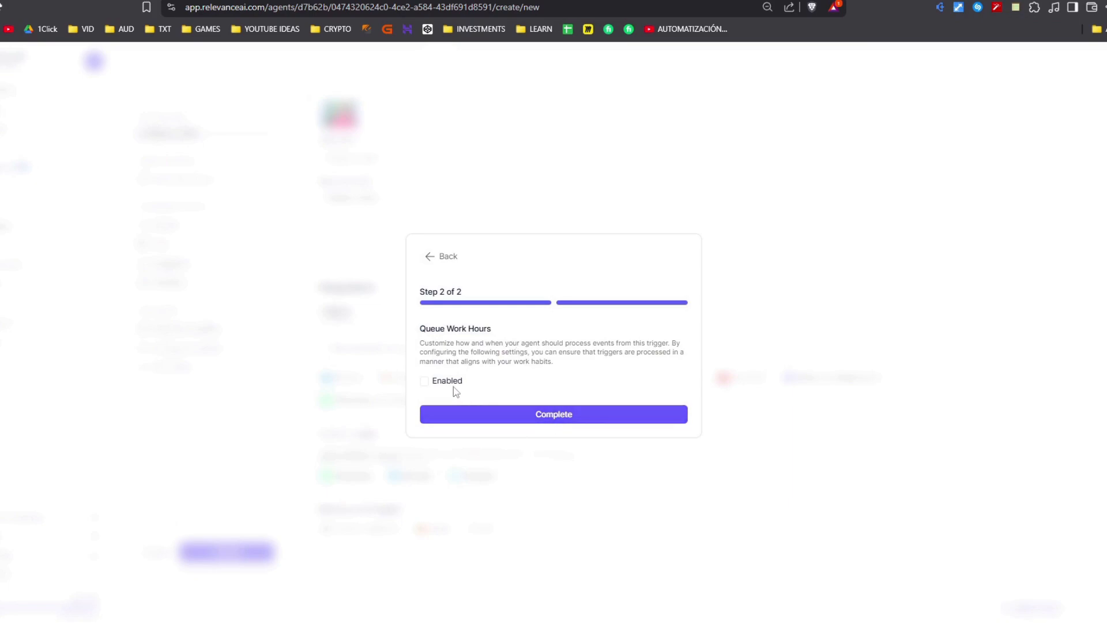
left_click(425, 381)
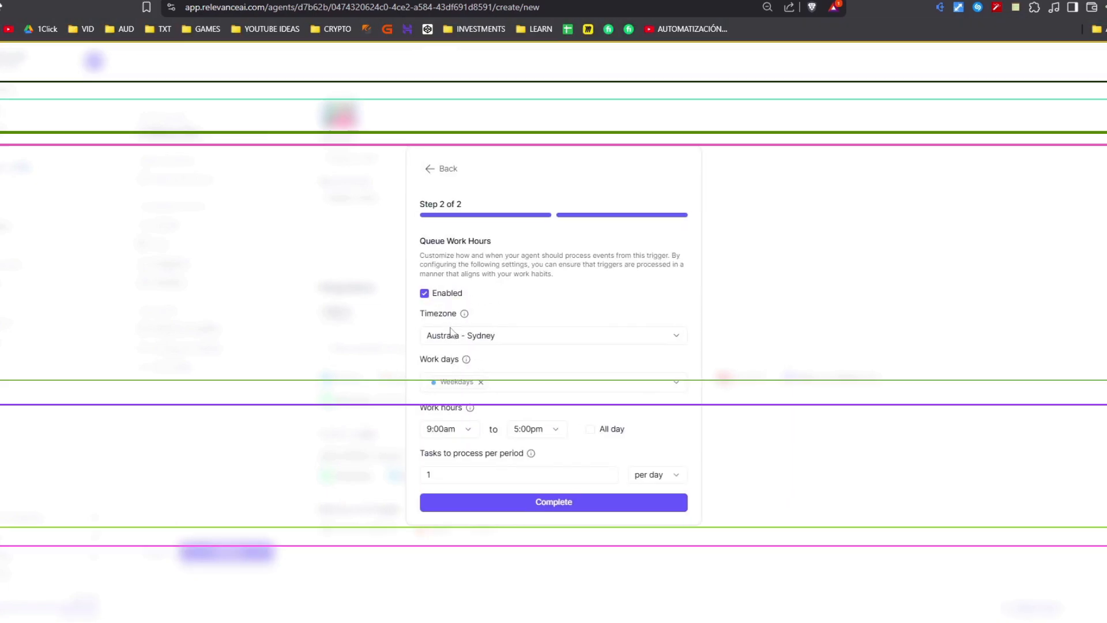
left_click(673, 338)
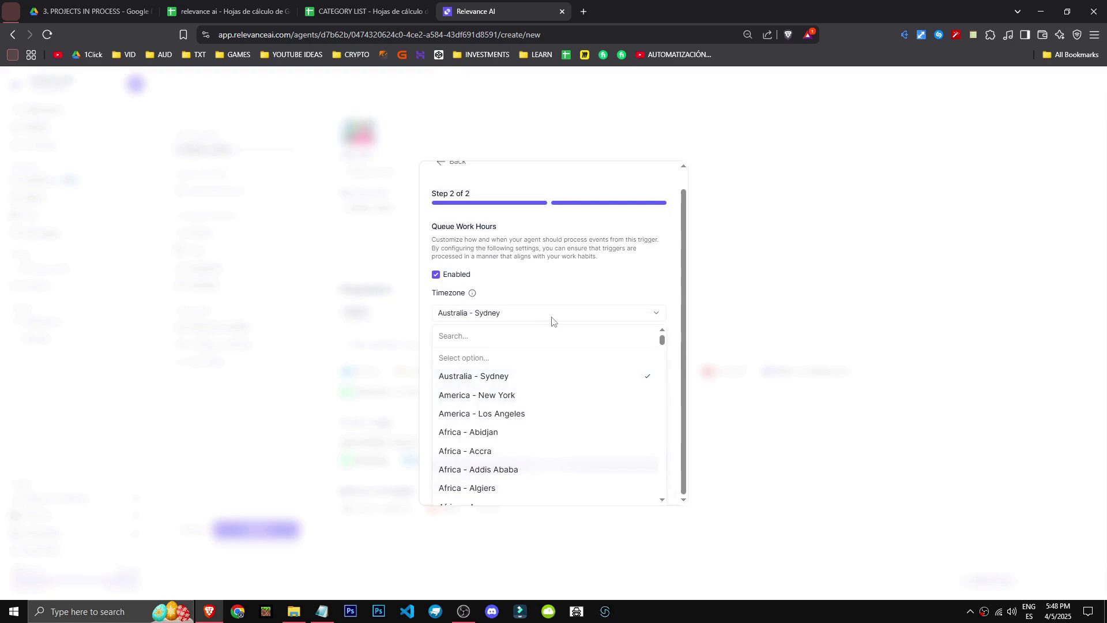
type("spa")
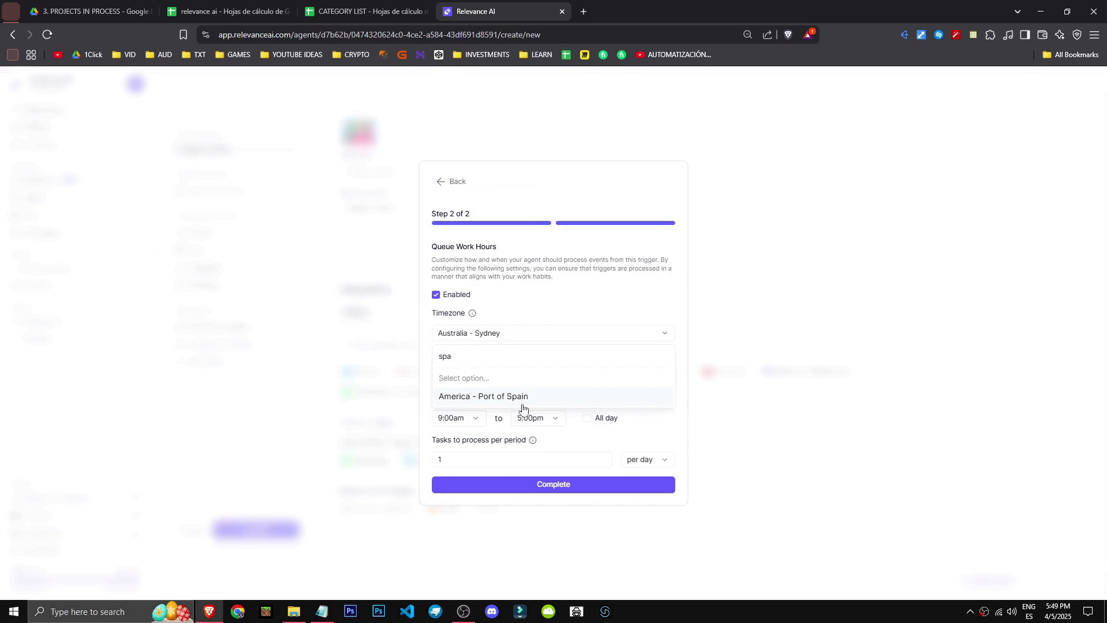
left_click(472, 398)
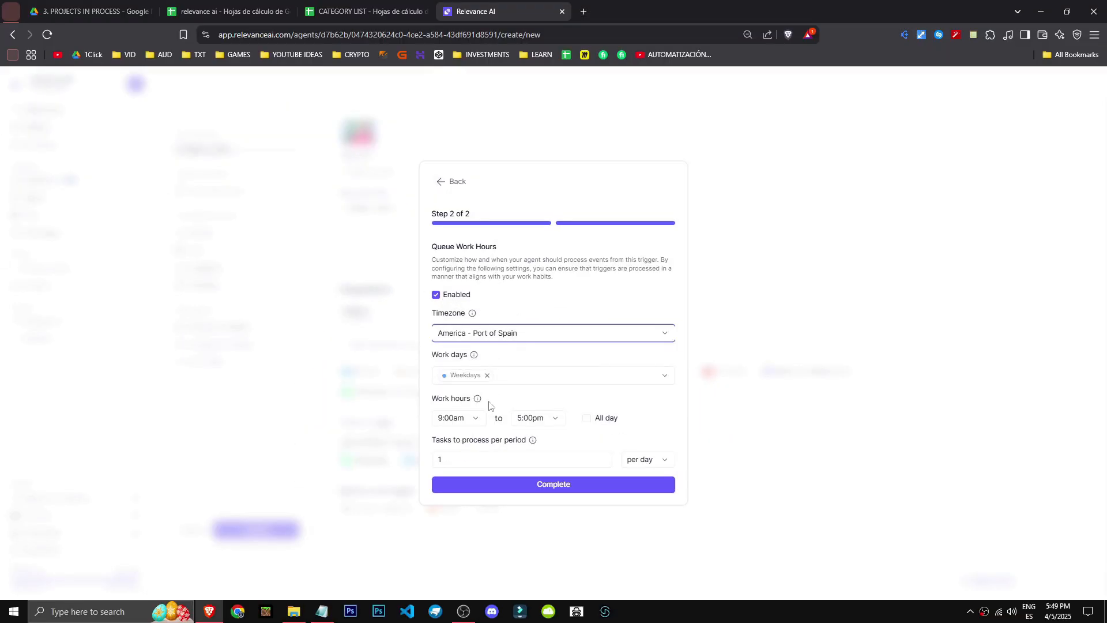
Check the work hours choices, keep 9:00am to 5:00pm without all day, and complete the Gmail trigger.
left_click(472, 419)
left_click(499, 412)
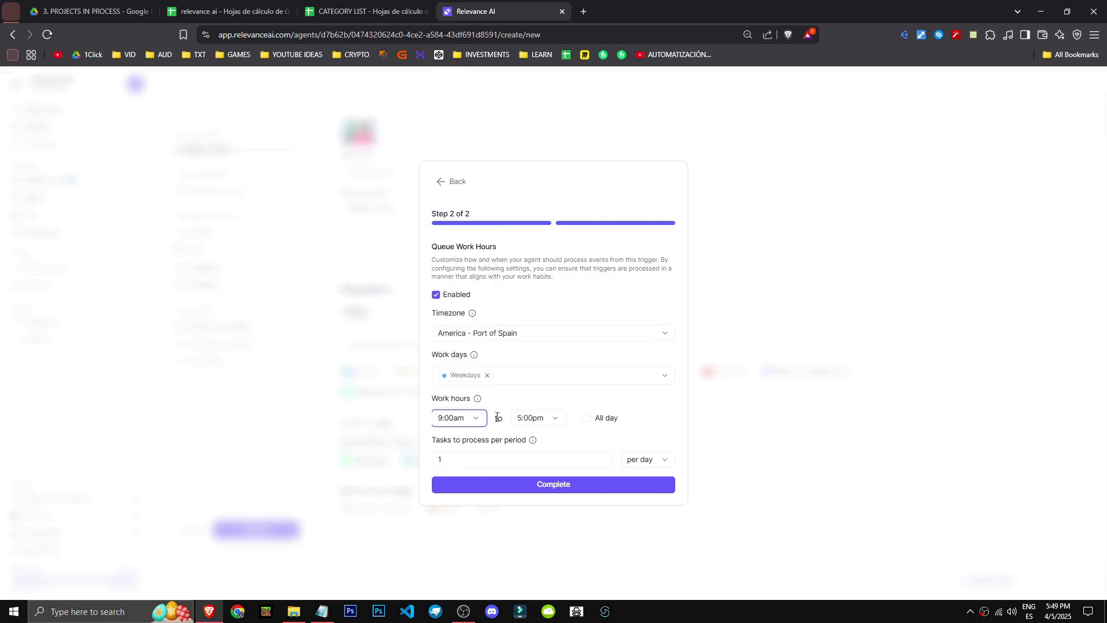
left_click(588, 419)
left_click(444, 422)
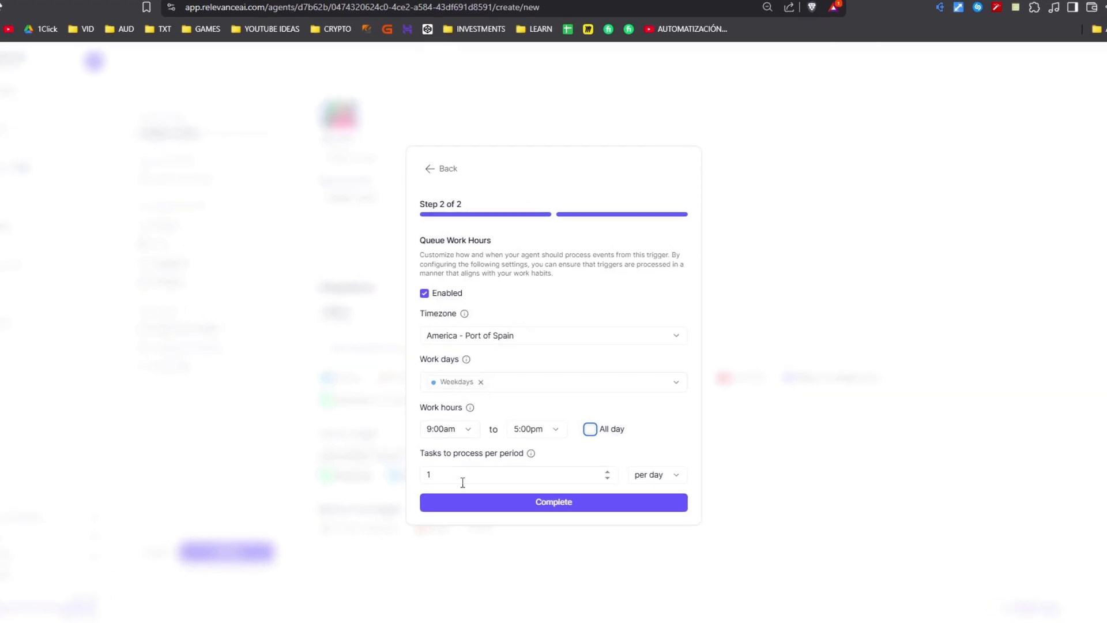
left_click(506, 503)
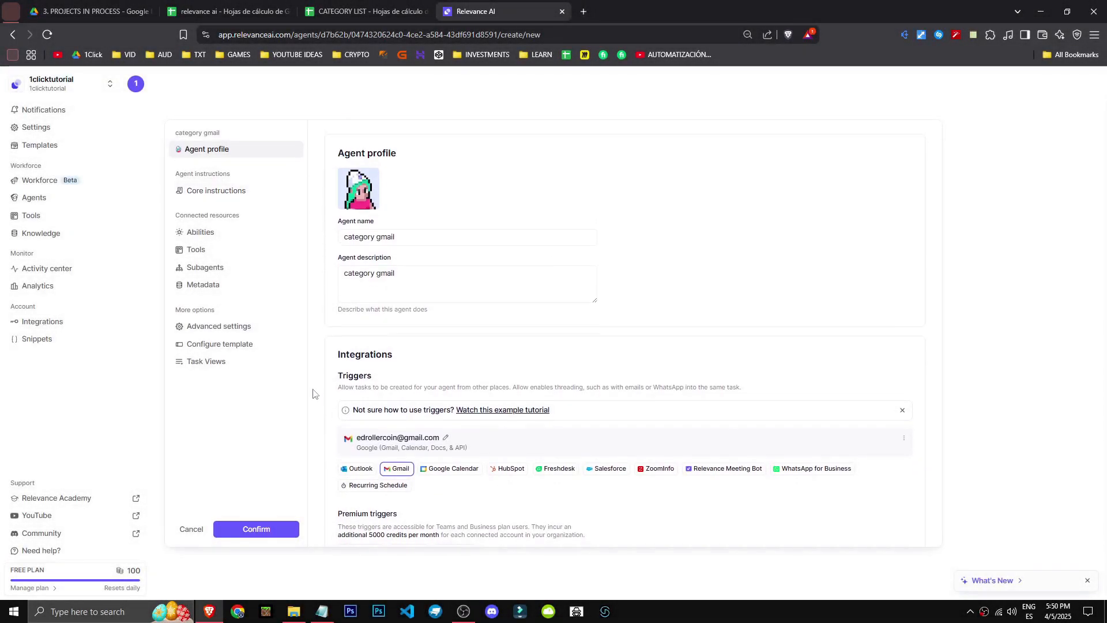
Write the headings ROLE, CONTEXT, OBJECTIVE, OPERATIVE and NOTES on separate lines in the agent's core instructions.
left_click(213, 192)
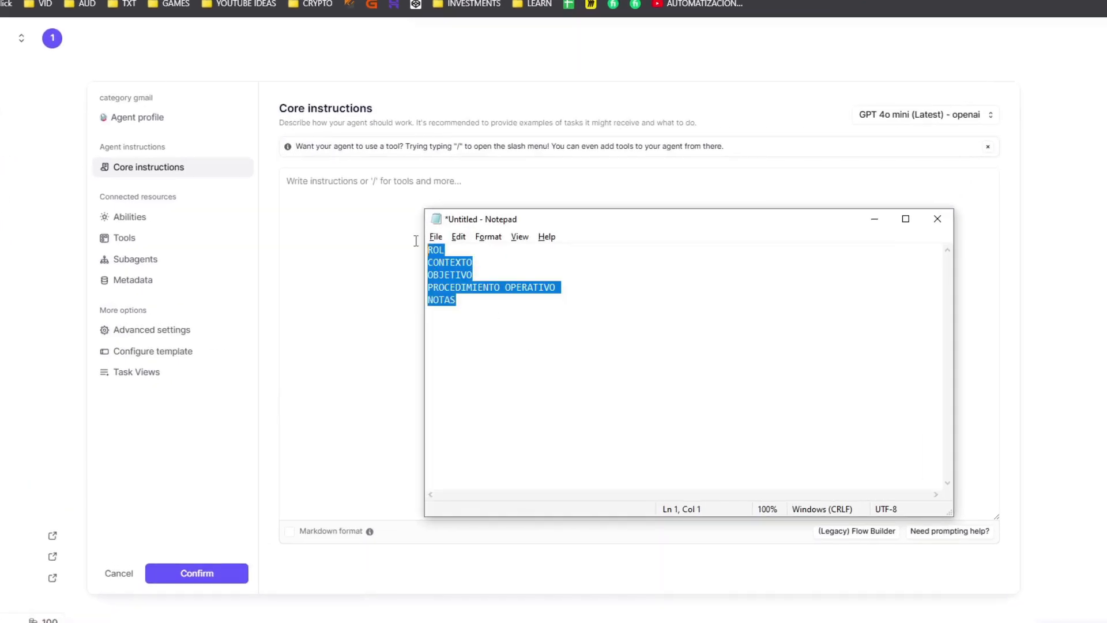
left_click(319, 194)
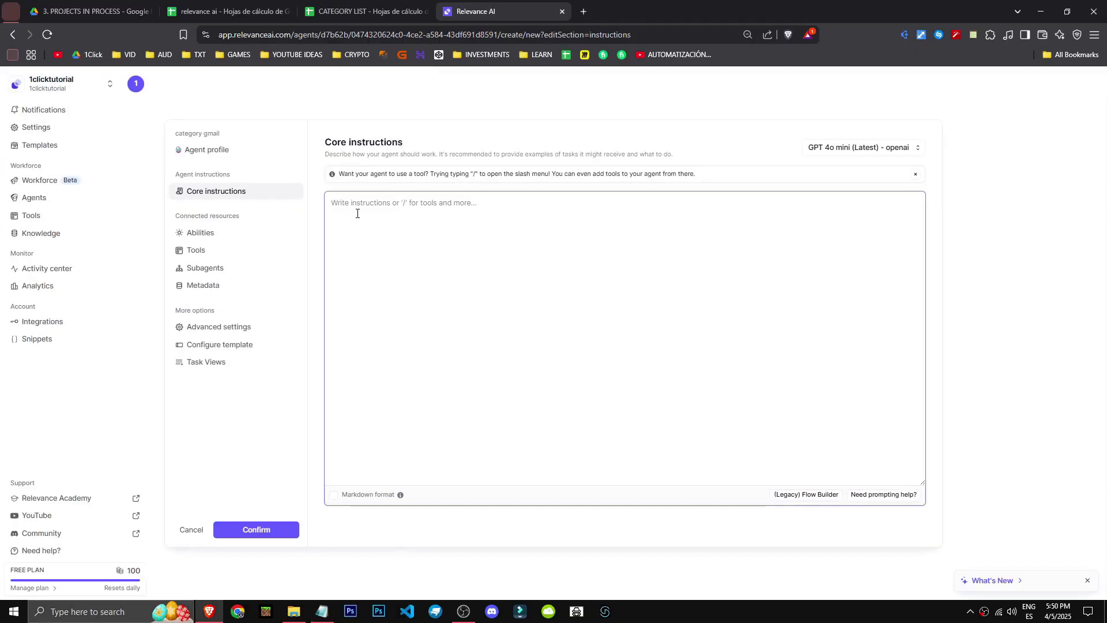
type("ROLE")
key("Return")
type("CONTEXT")
key("Return")
type("OBJEC")
type("TIVE")
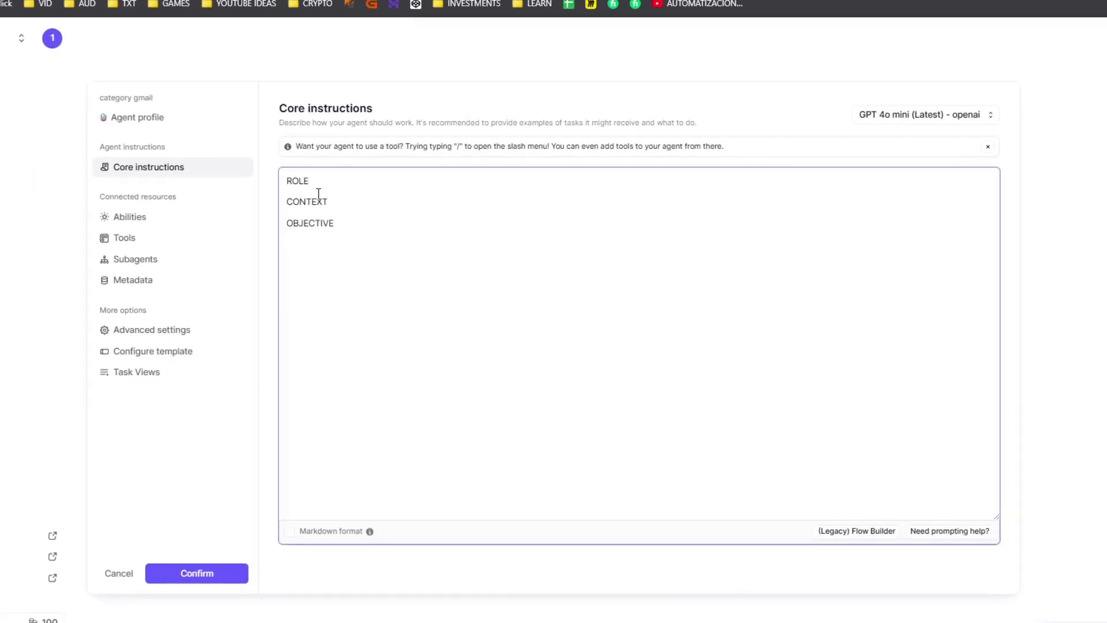
key("Return")
type("OPERATIVE")
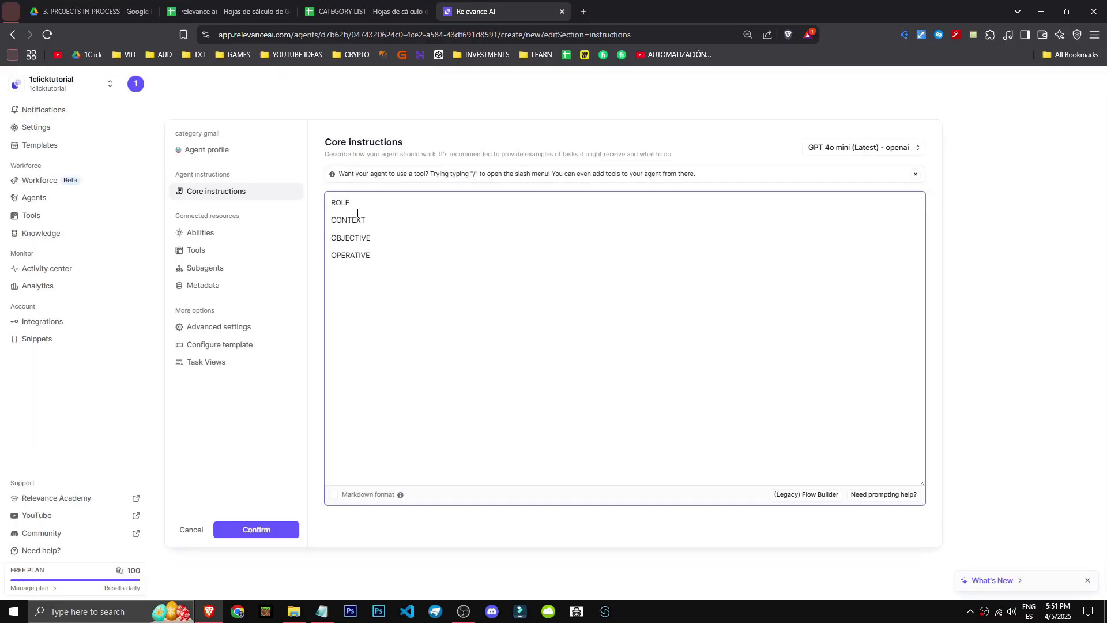
key("Return")
type("NOTES")
key("Return")
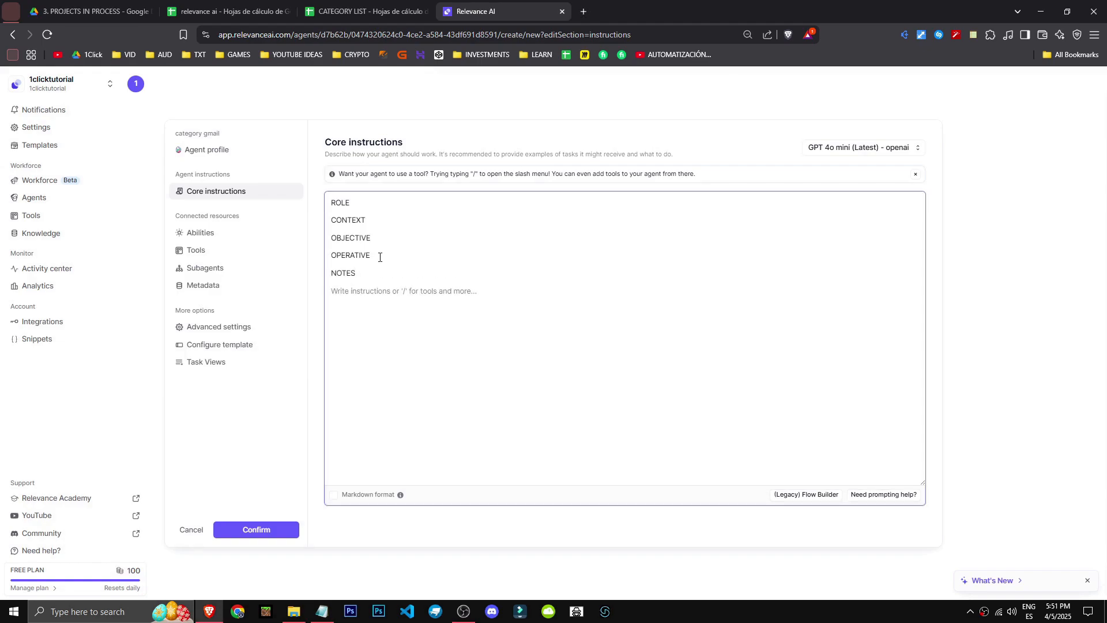
Add ": I'm from spain, use that hour" after NOTES and insert three blank lines below OPERATIVE.
type("S")
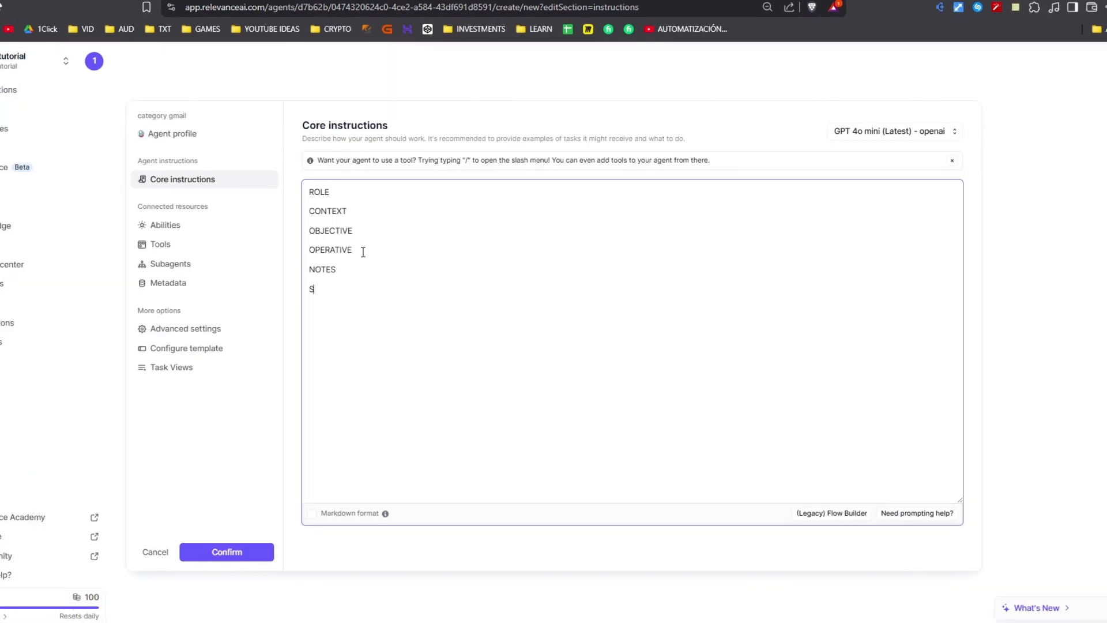
key("BackSpace")
key("BackSpace")
type(": I'm from sp")
type("ain, use that ho")
type("ur")
left_click(380, 257)
key("Return")
key("Return")
key("Return")
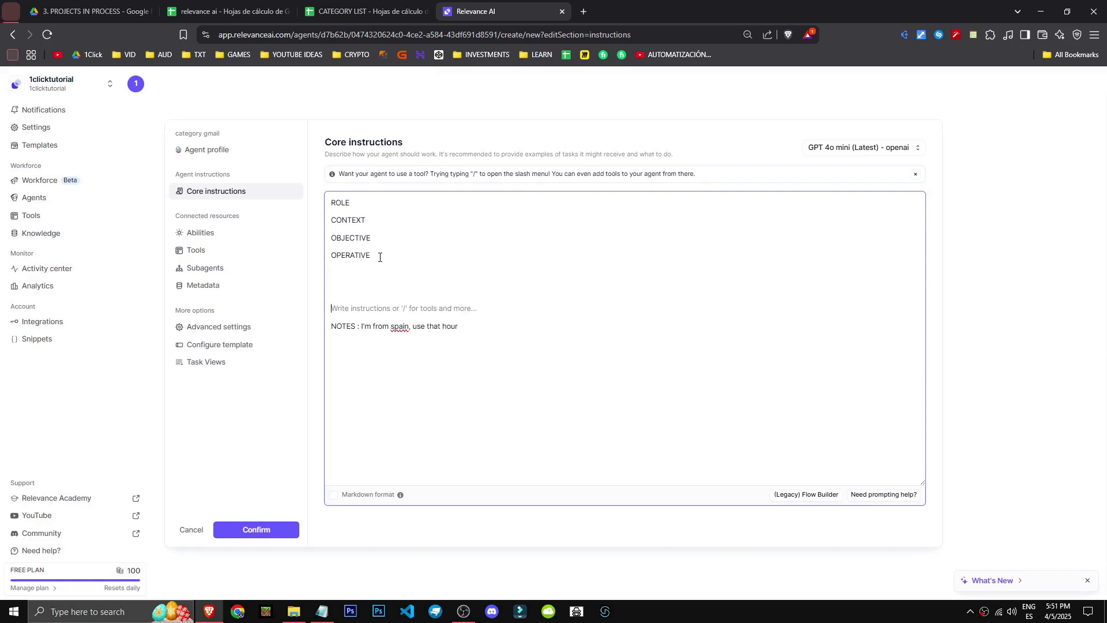
Write "You're a subassistant" on a new line below the ROLE heading.
left_click(372, 204)
key("Return")
type("Eres un")
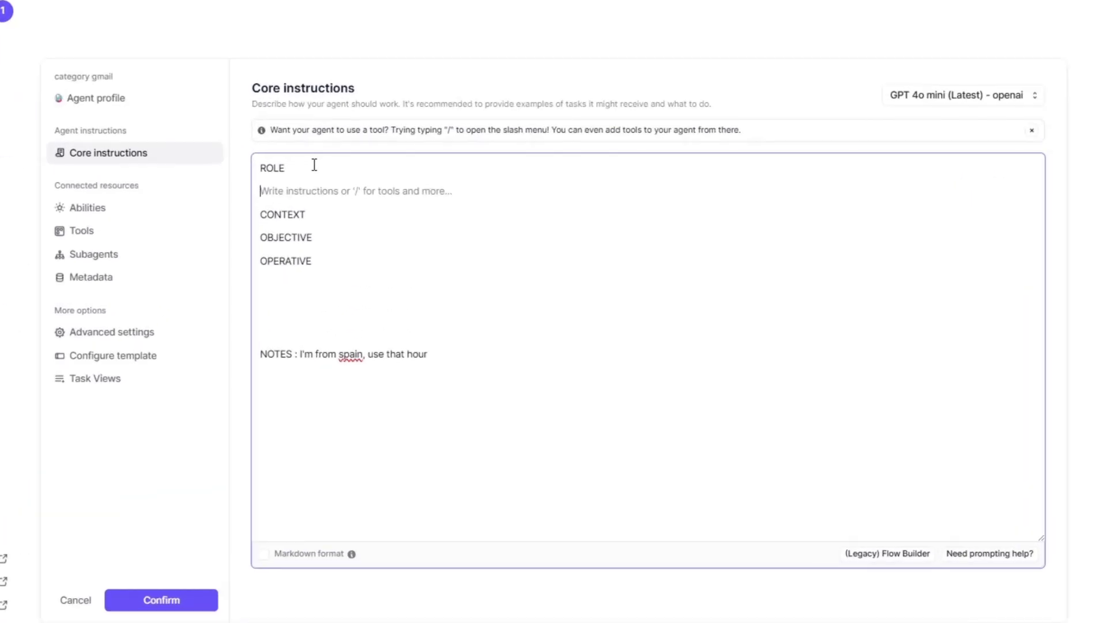
key("BackSpace")
key("BackSpace")
key("BackSpace")
key("BackSpace")
key("BackSpace")
key("BackSpace")
key("BackSpace")
type("You're a subassistant")
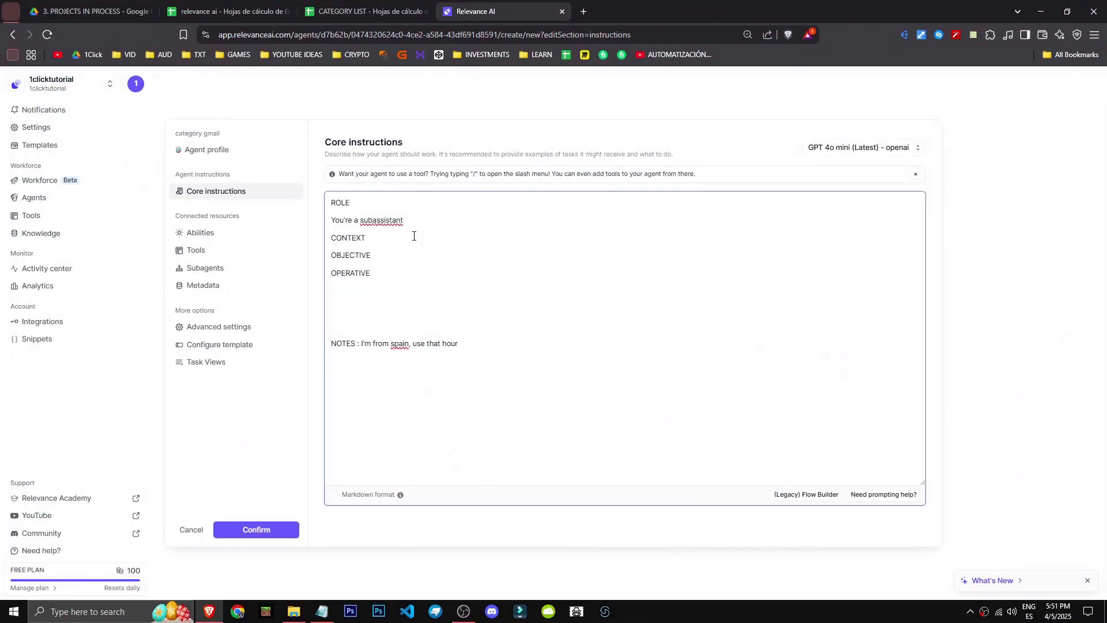
Insert an empty line below the CONTEXT heading and another below OBJECTIVE.
left_click(414, 235)
key("Return")
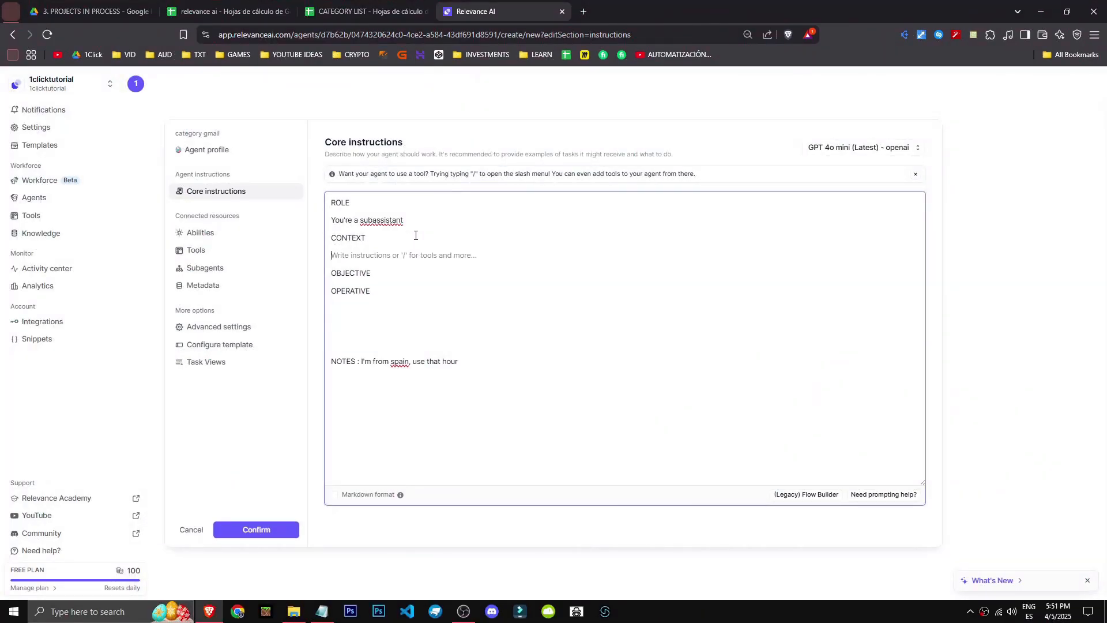
left_click(449, 269)
key("Return")
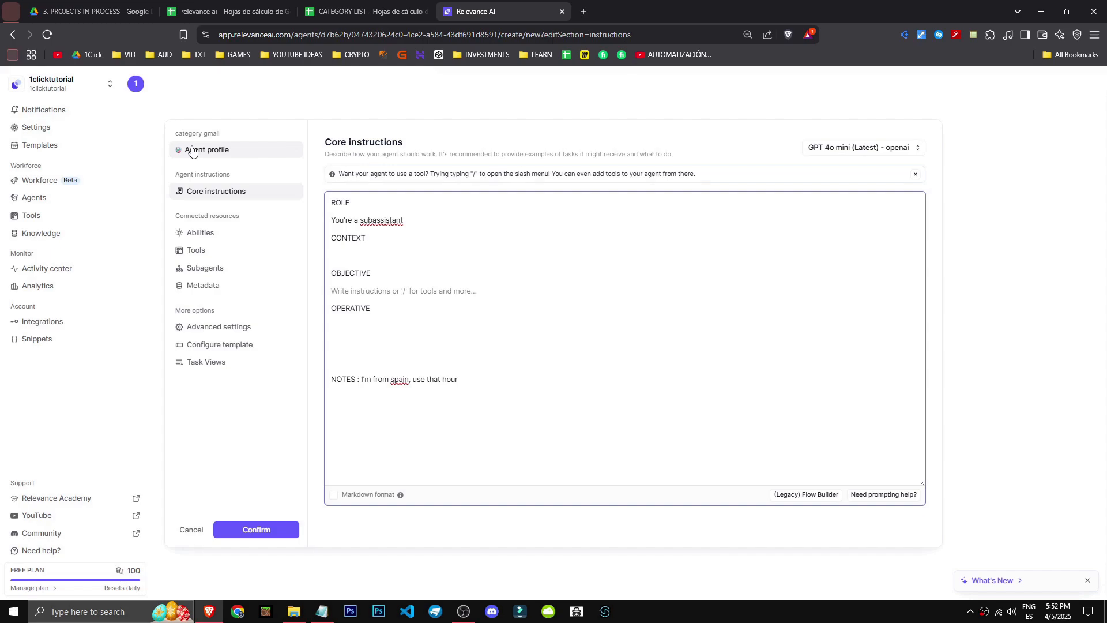
Look at the available model providers and the Open AI prompt library, then confirm the new agent.
left_click(832, 150)
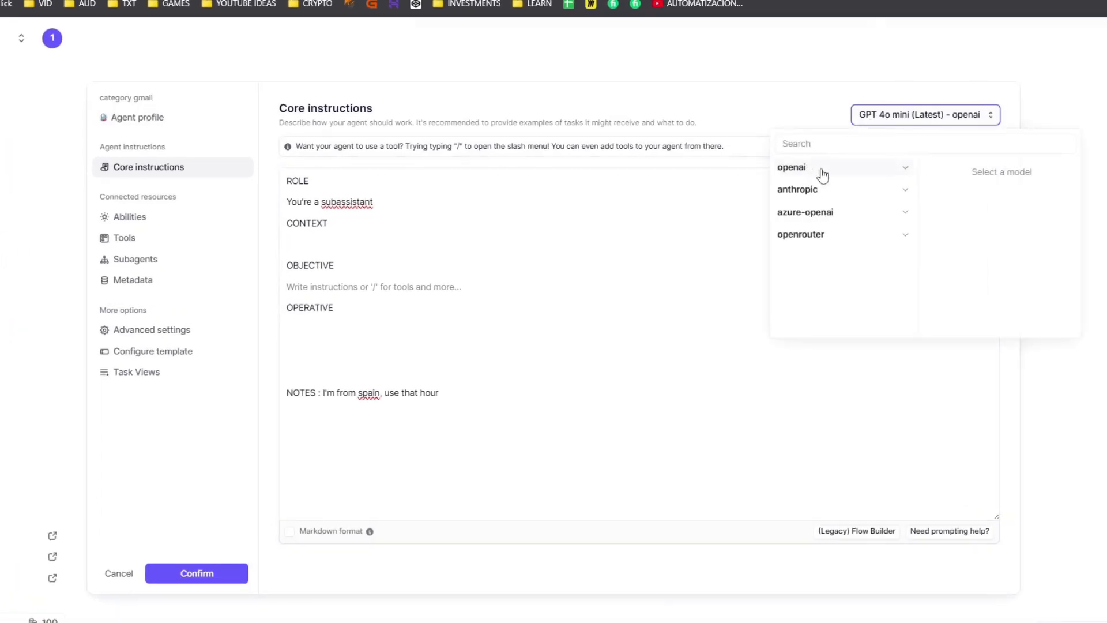
left_click(720, 72)
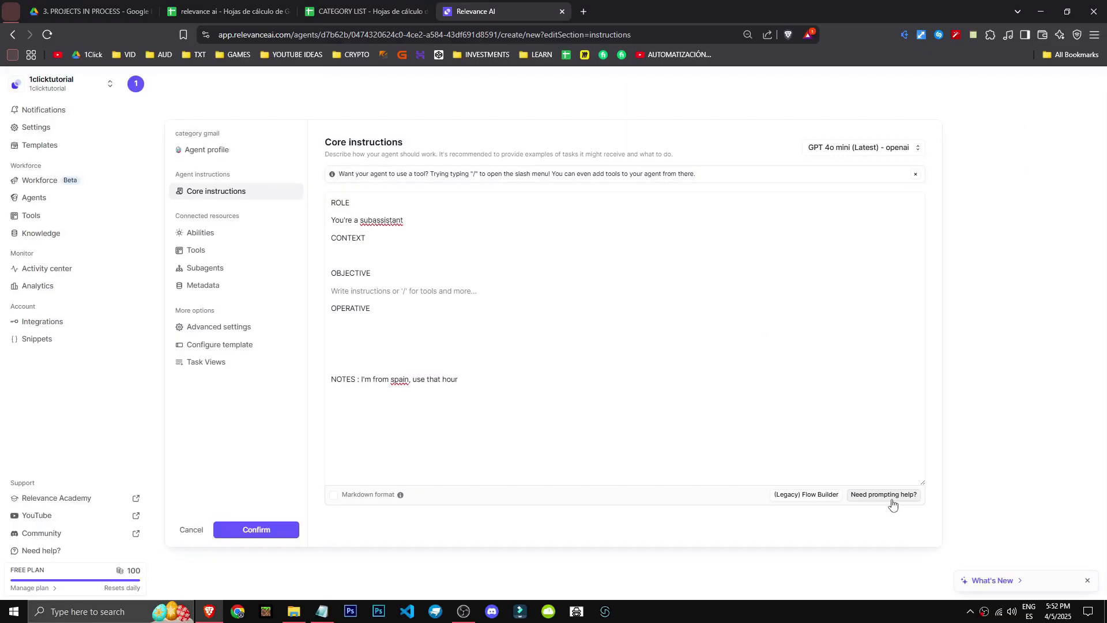
left_click(888, 495)
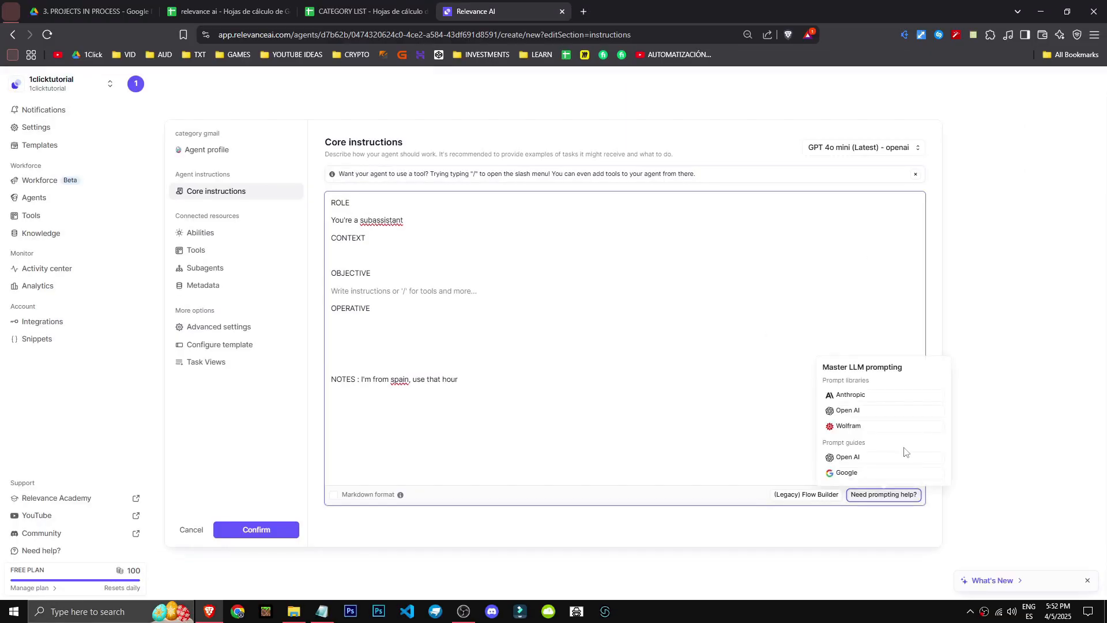
left_click(867, 411)
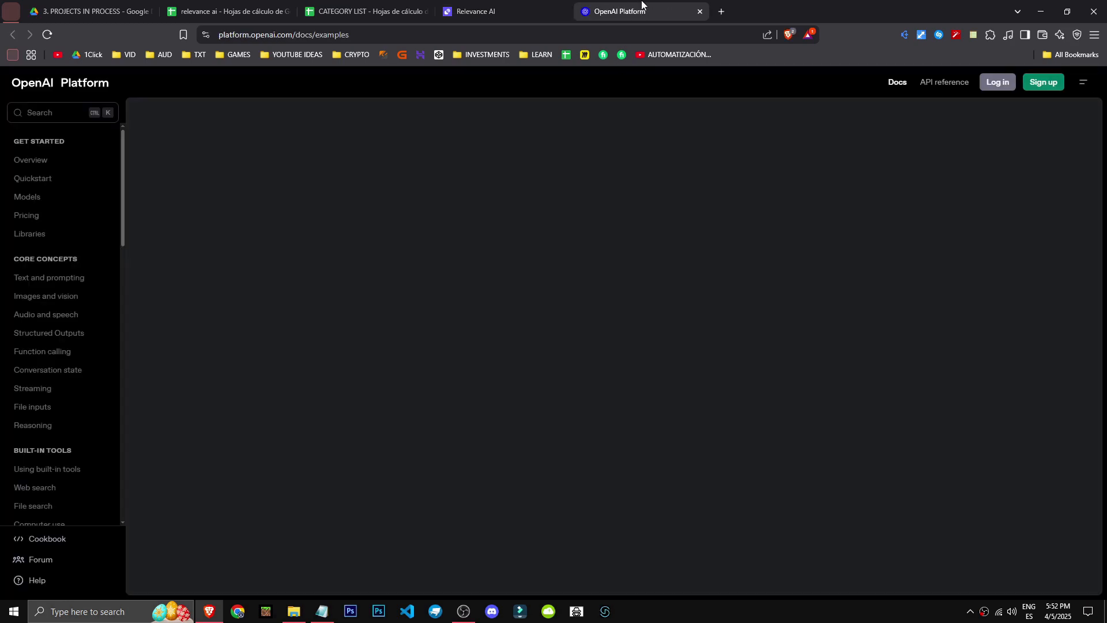
middle_click(641, 4)
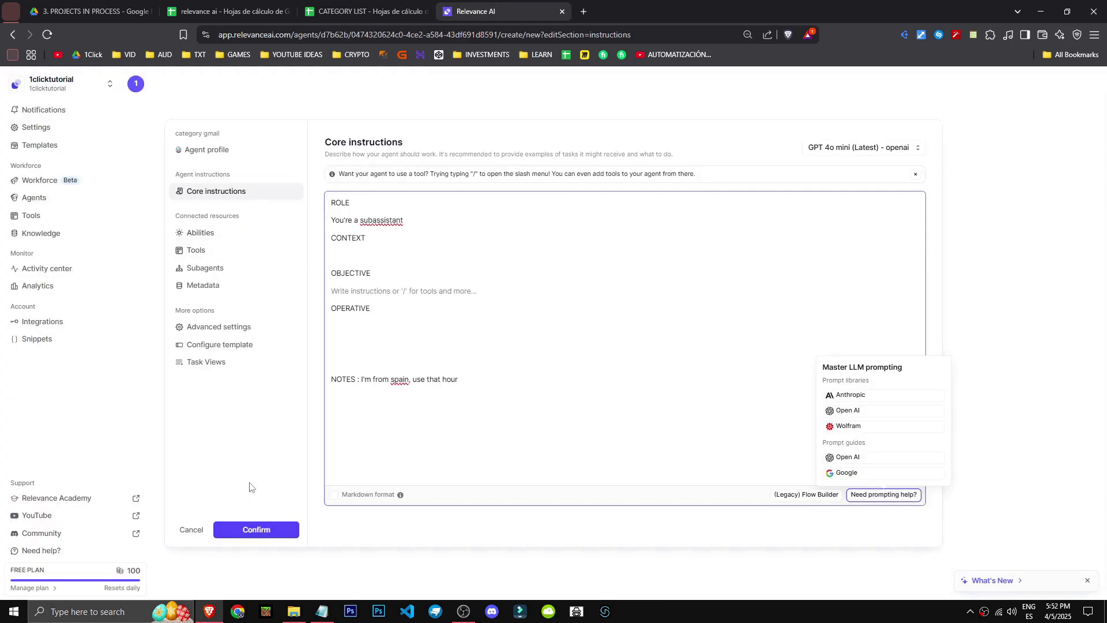
left_click(253, 530)
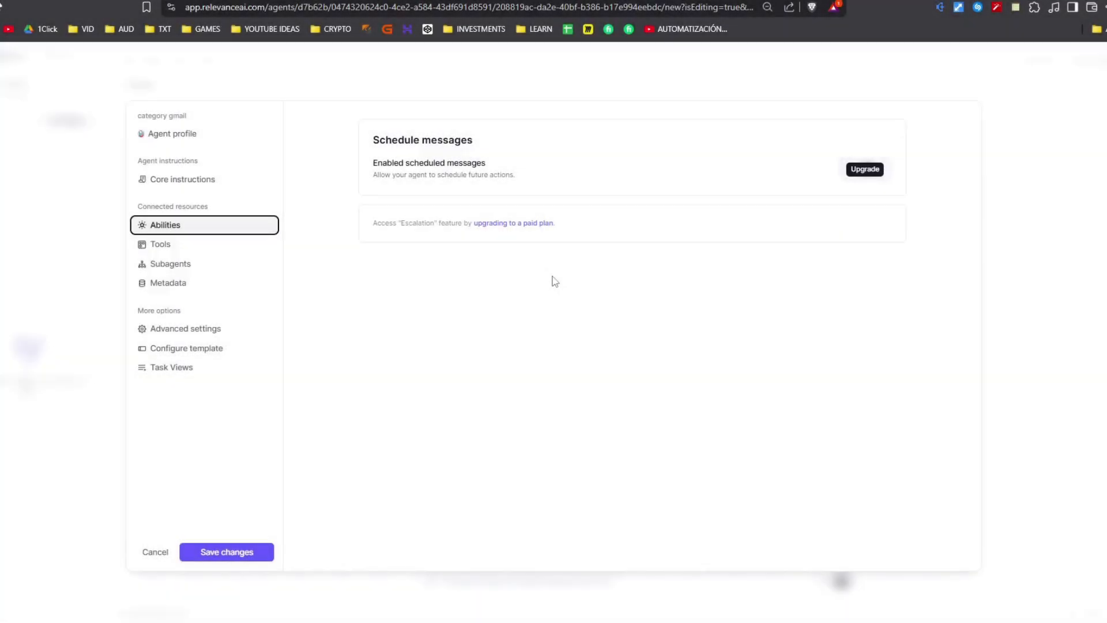
Save the agent's changes and reopen the category gmail agent for editing.
left_click(227, 552)
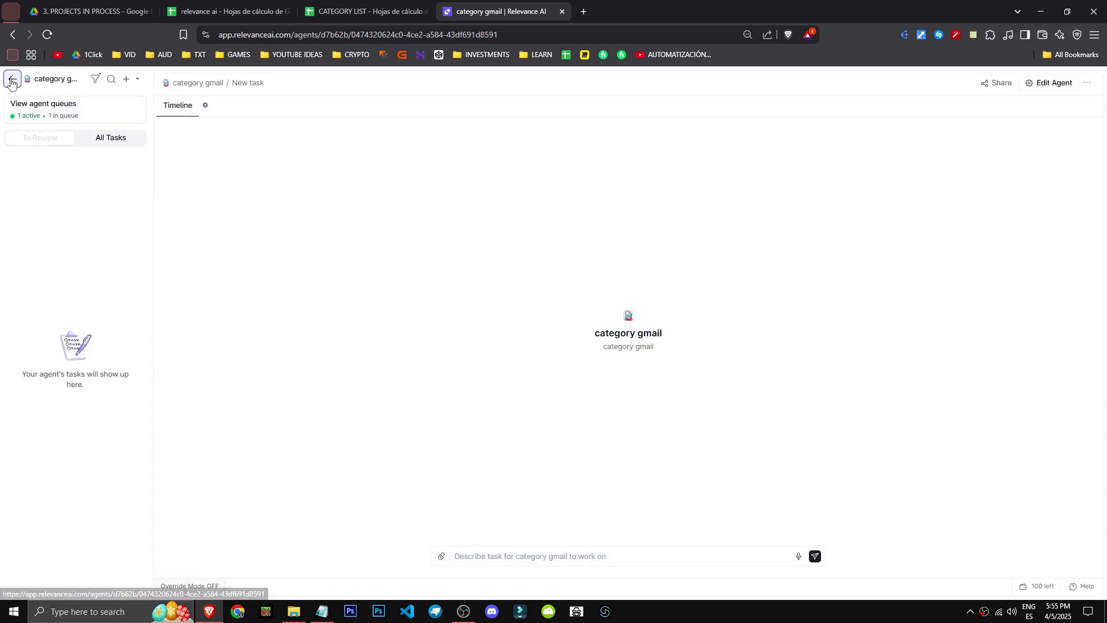
left_click(11, 81)
left_click(1087, 218)
left_click(1053, 239)
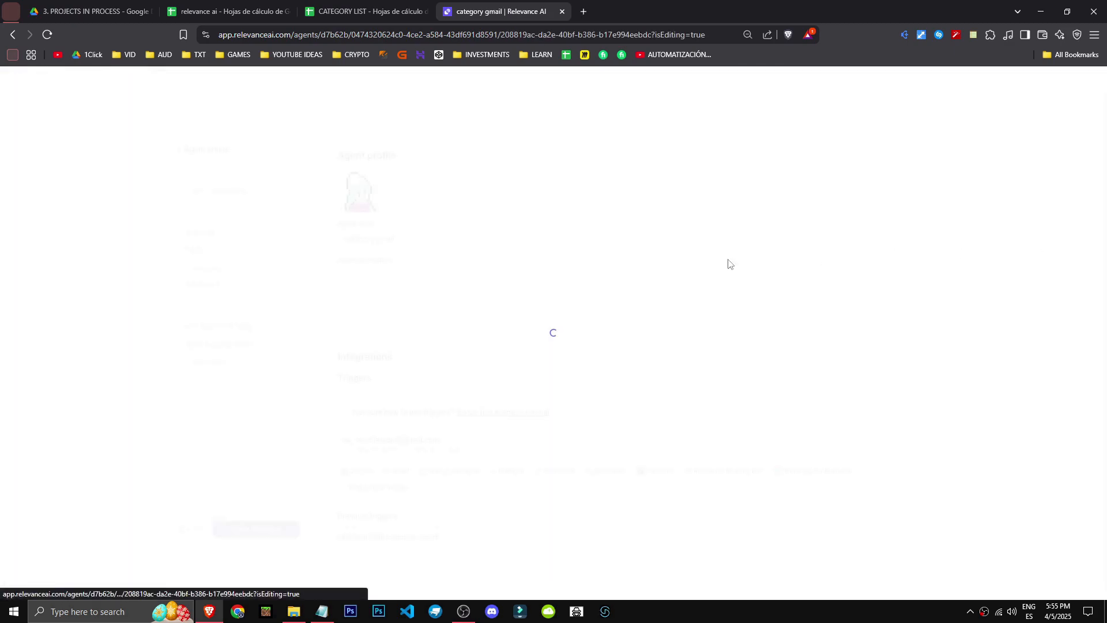
Examine the agent's subagent settings and the option for adding a new sub-agent.
left_click(216, 273)
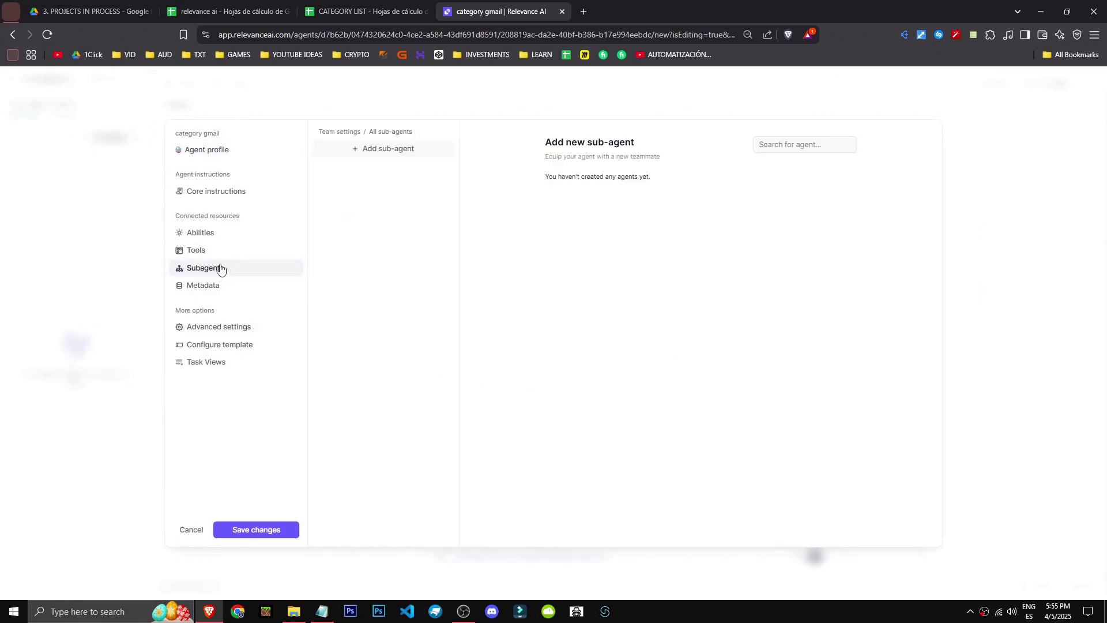
left_click(383, 148)
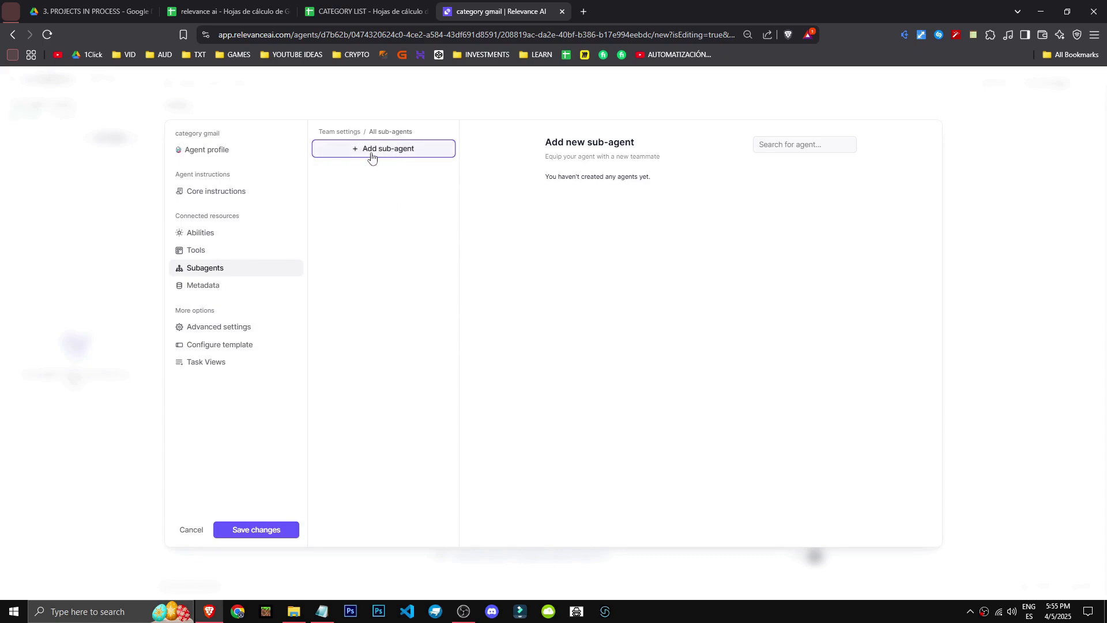
left_click(571, 445)
left_click_drag(553, 177, 656, 189)
left_click(658, 191)
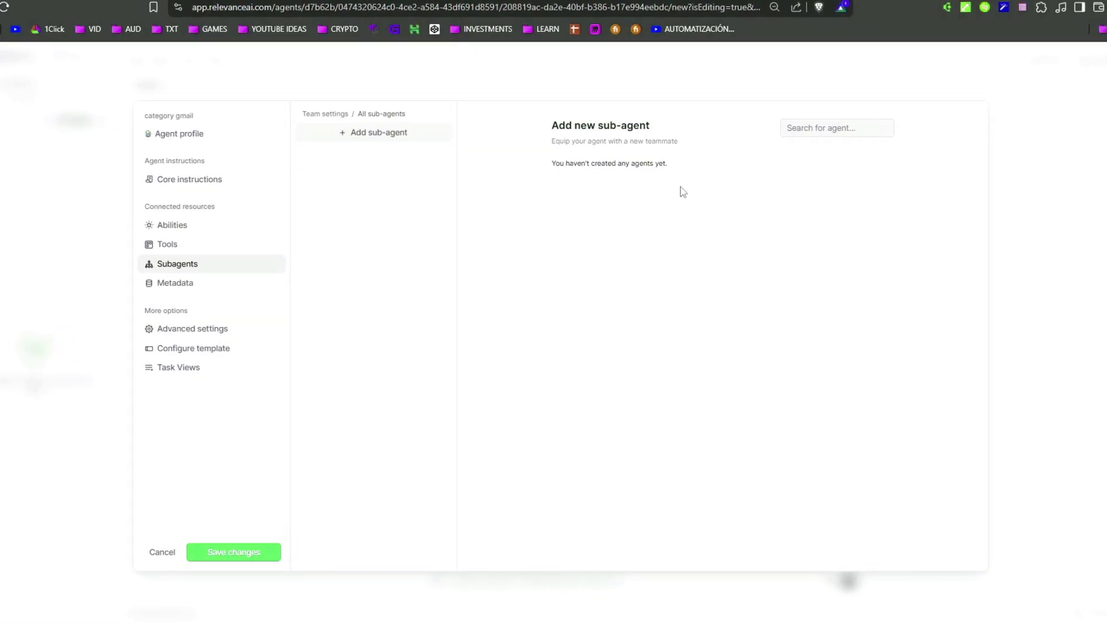
Reopen the category gmail agent for editing and show its advanced settings.
left_click(248, 232)
left_click(219, 326)
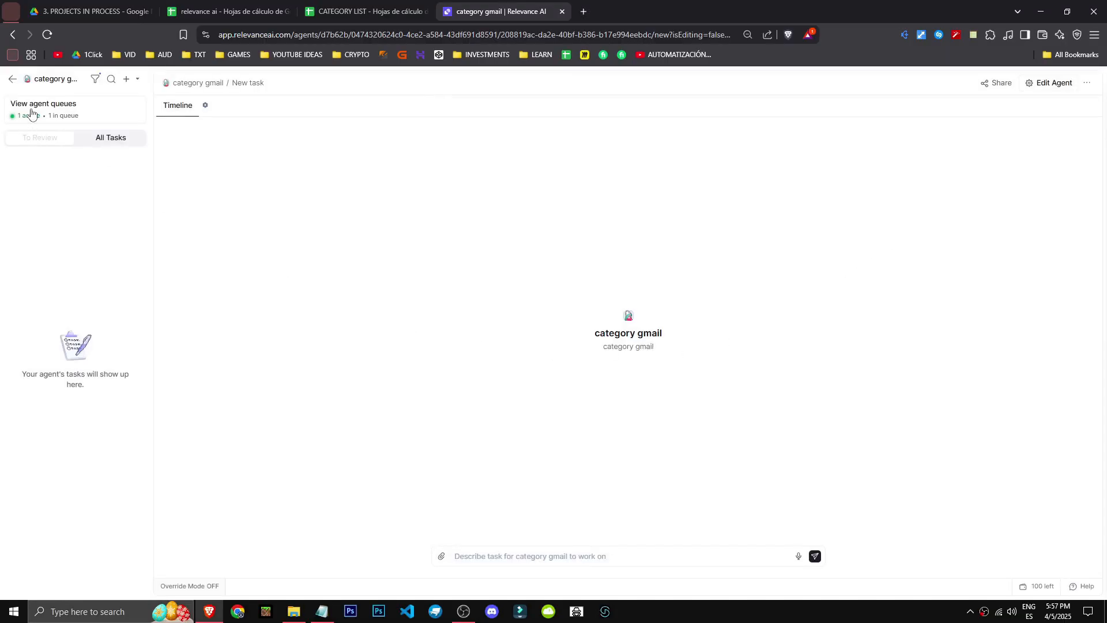
left_click(12, 80)
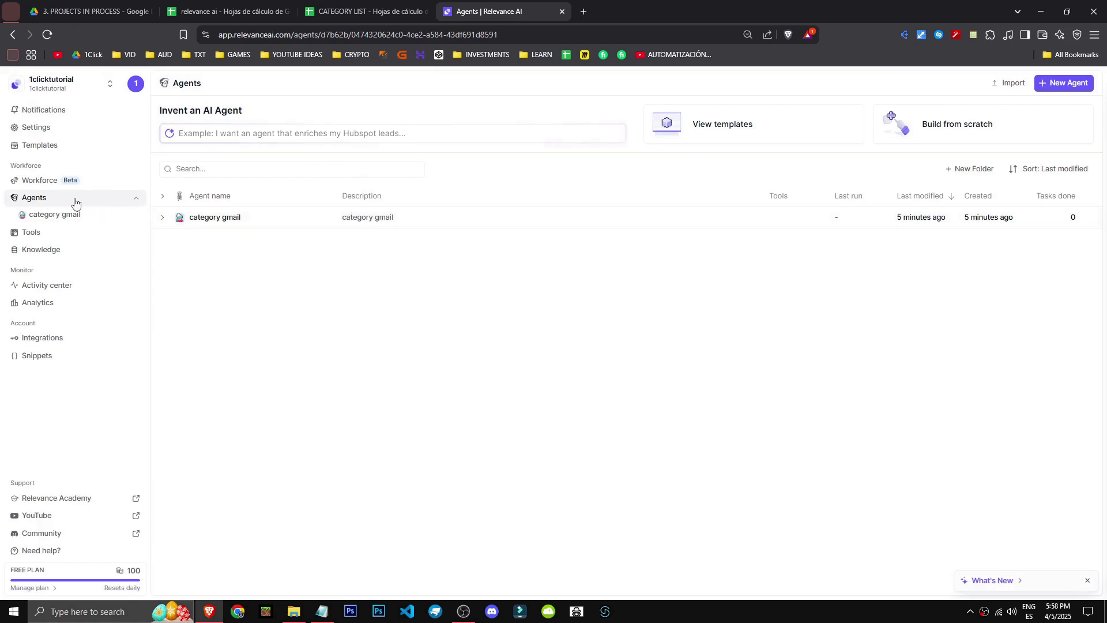
left_click(1088, 224)
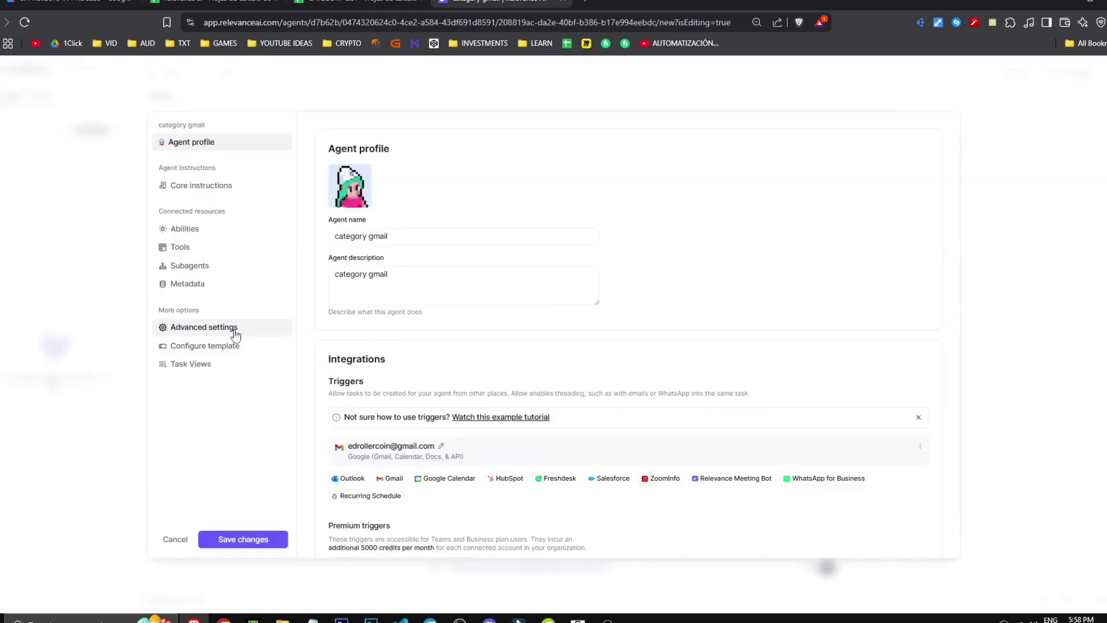
left_click(228, 328)
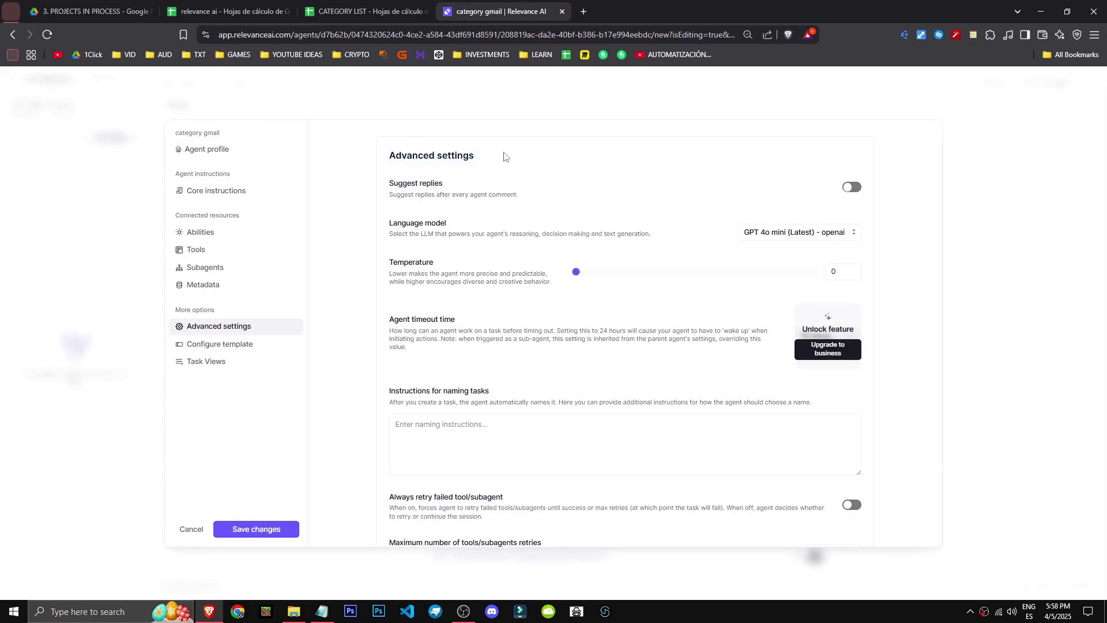
Review the suggested replies and language model descriptions, then select GPT 4o mini (Latest) as the language model.
left_click_drag(383, 185, 426, 182)
left_click(525, 194)
left_click_drag(517, 195, 398, 182)
left_click_drag(389, 233, 415, 217)
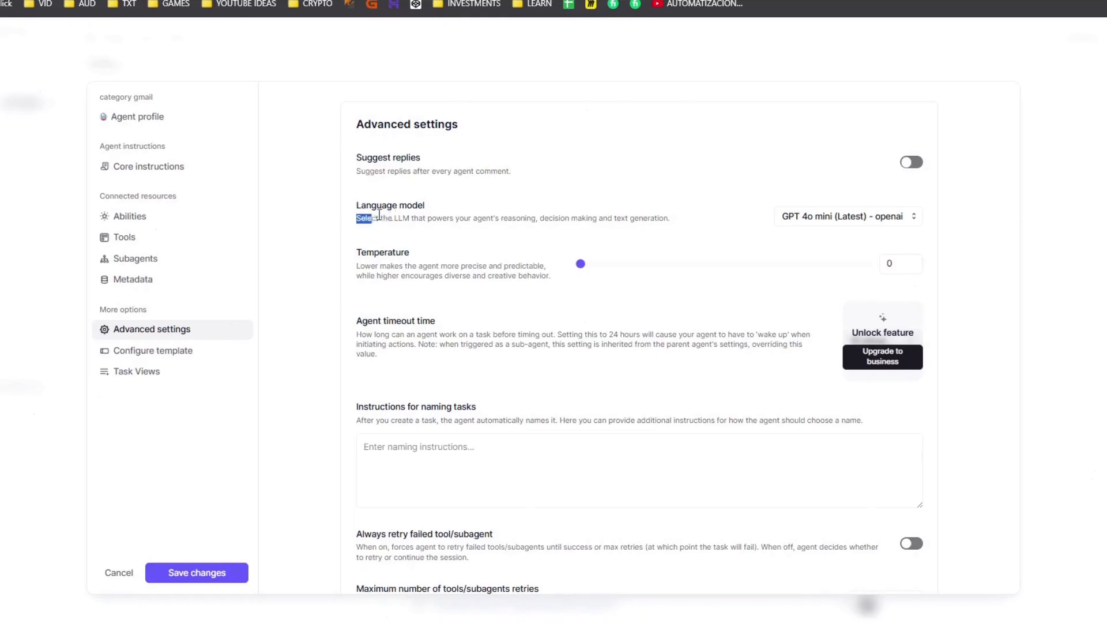
left_click_drag(387, 218, 628, 221)
left_click(692, 228)
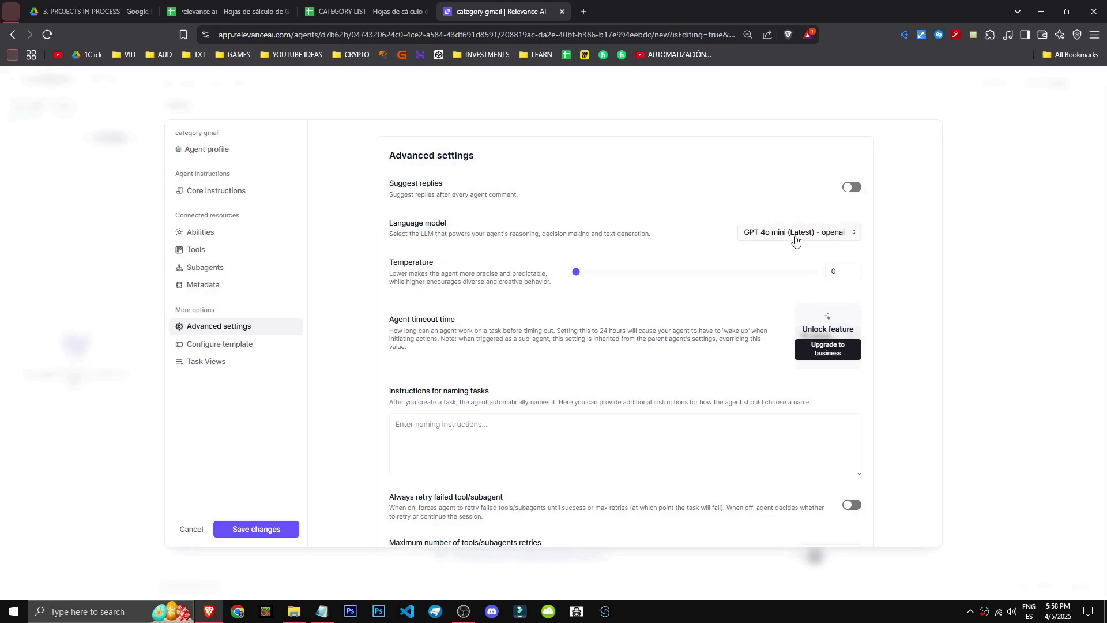
left_click(795, 237)
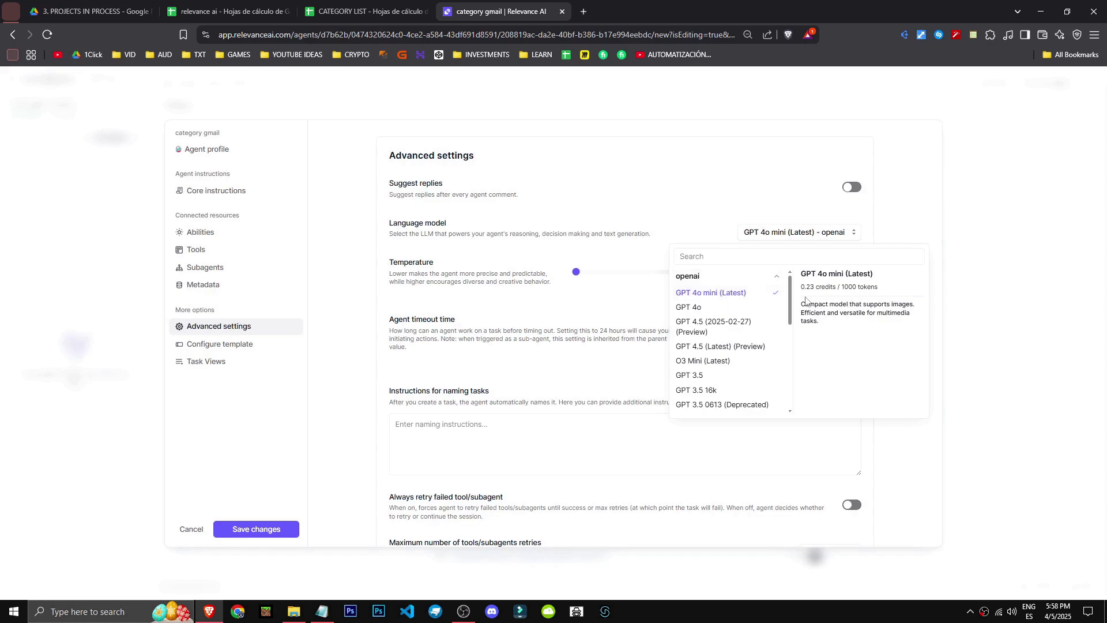
left_click(749, 294)
Look through the language models offered under openai, anthropic, azure-openai and openrouter, and examine the temperature setting.
left_click(798, 231)
scroll(728, 403, "down", 10)
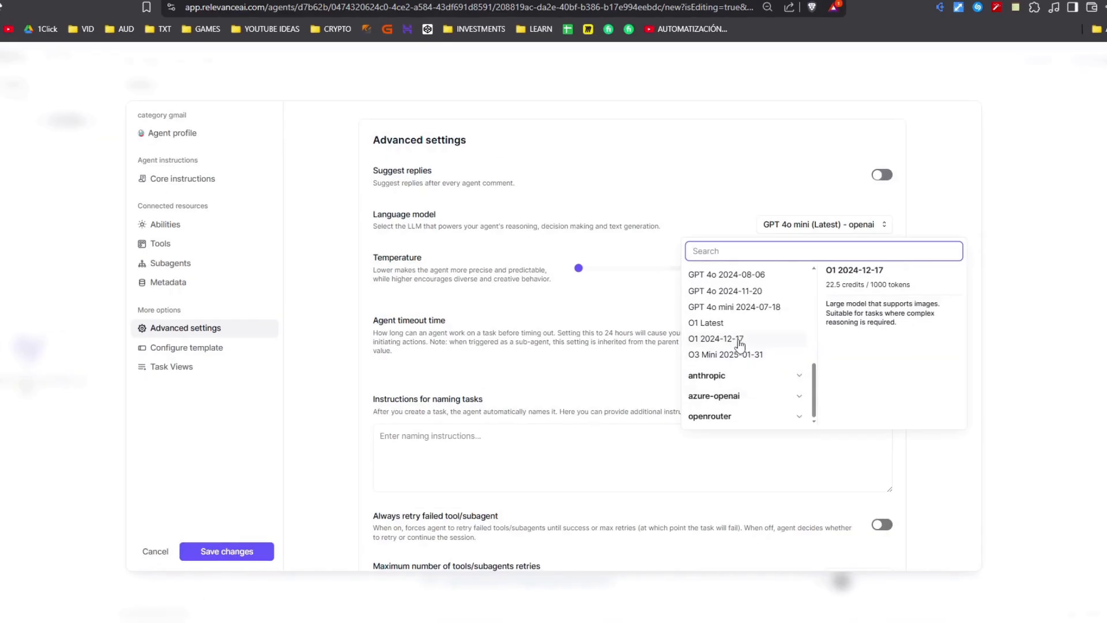
scroll(738, 310, "up", 10)
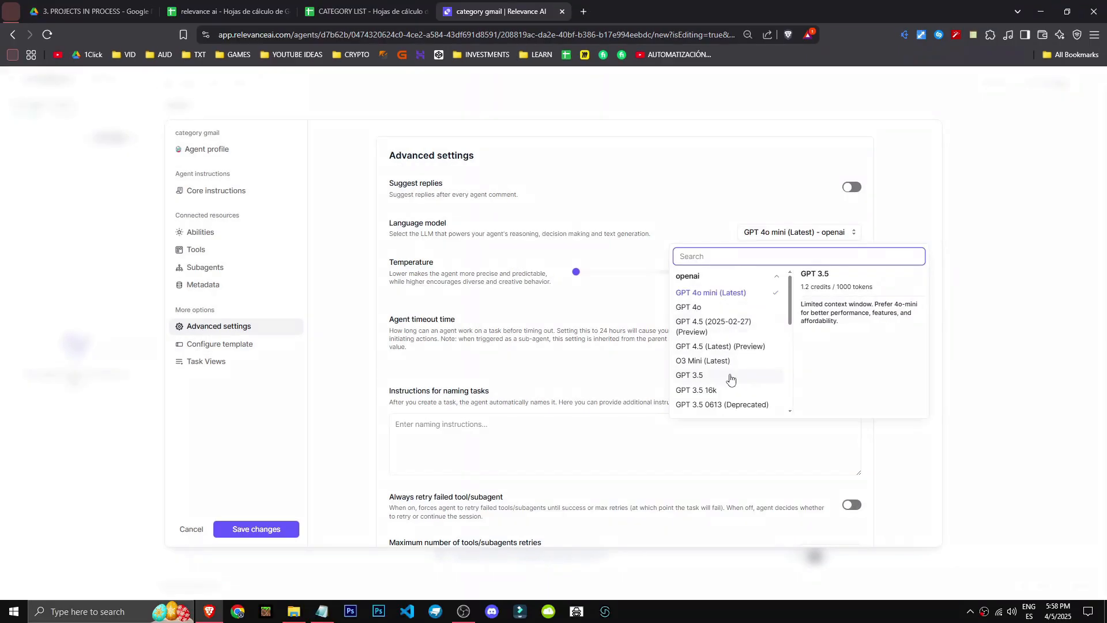
left_click(738, 280)
left_click(731, 296)
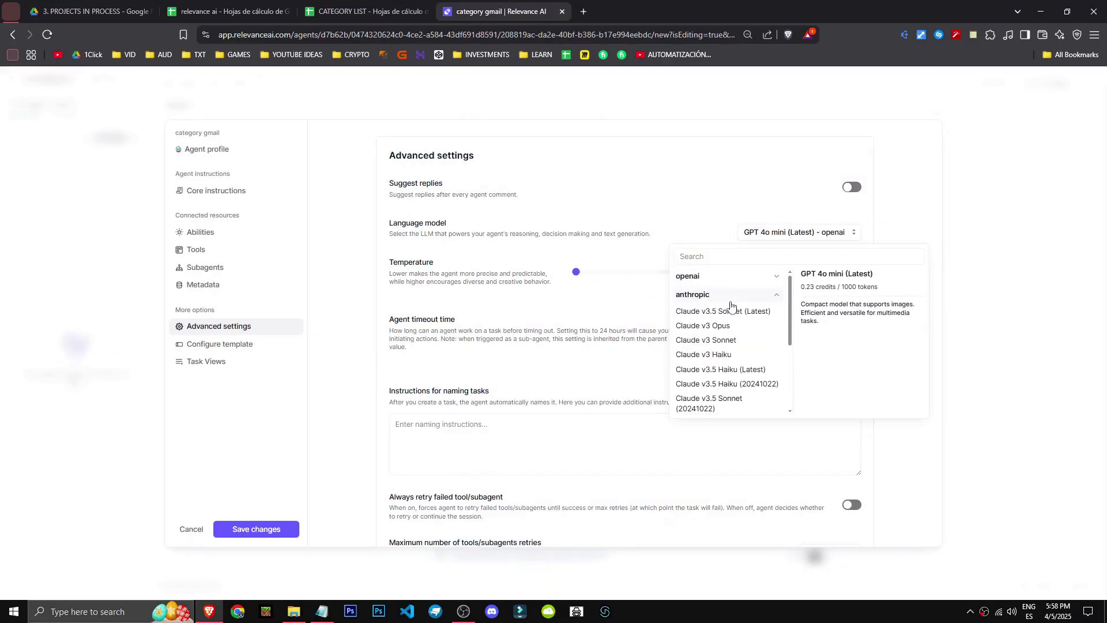
scroll(745, 381, "down", 5)
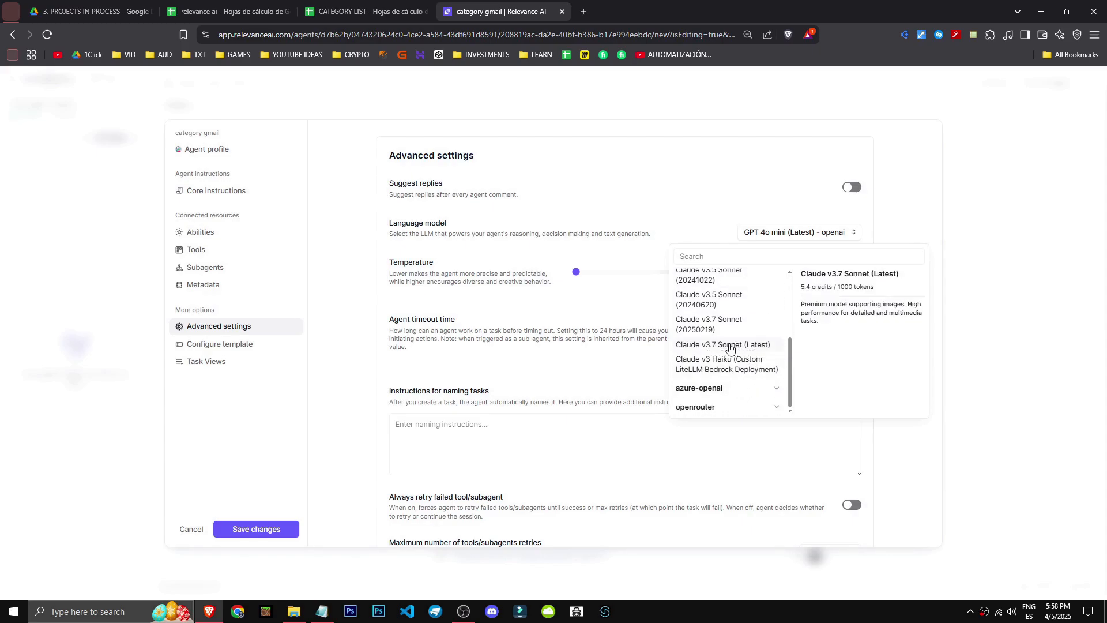
left_click(727, 387)
left_click(734, 315)
left_click(732, 333)
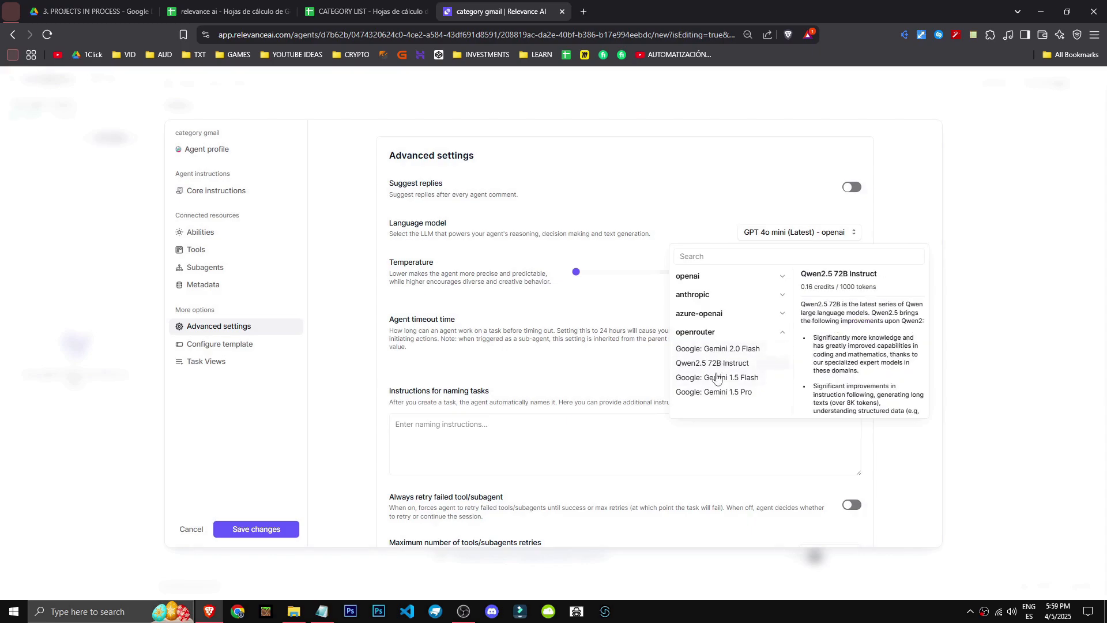
left_click(720, 334)
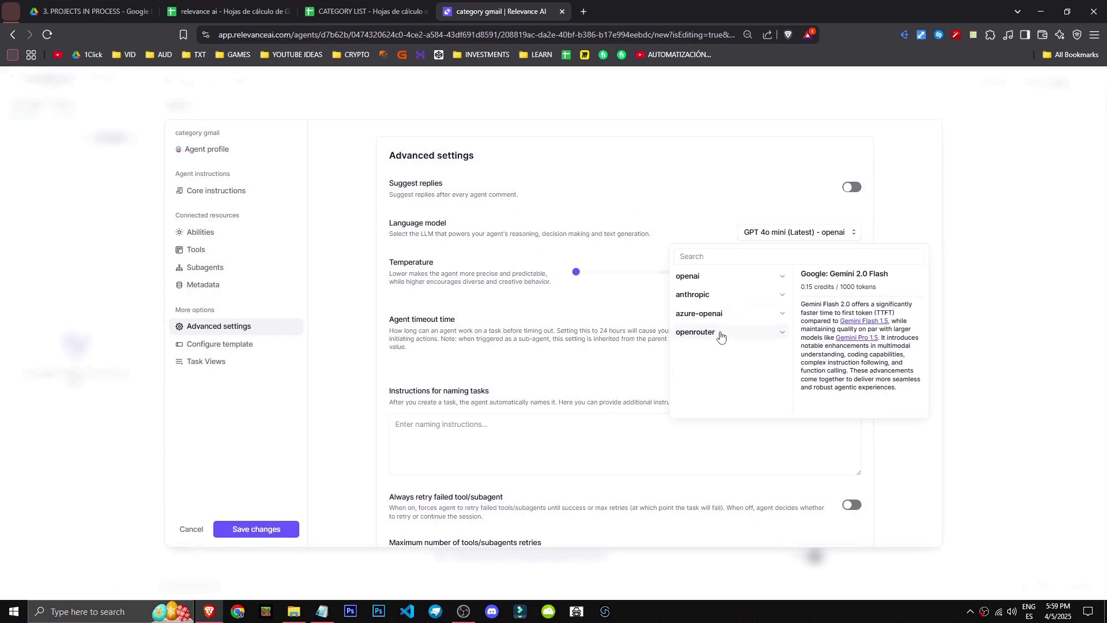
left_click(697, 236)
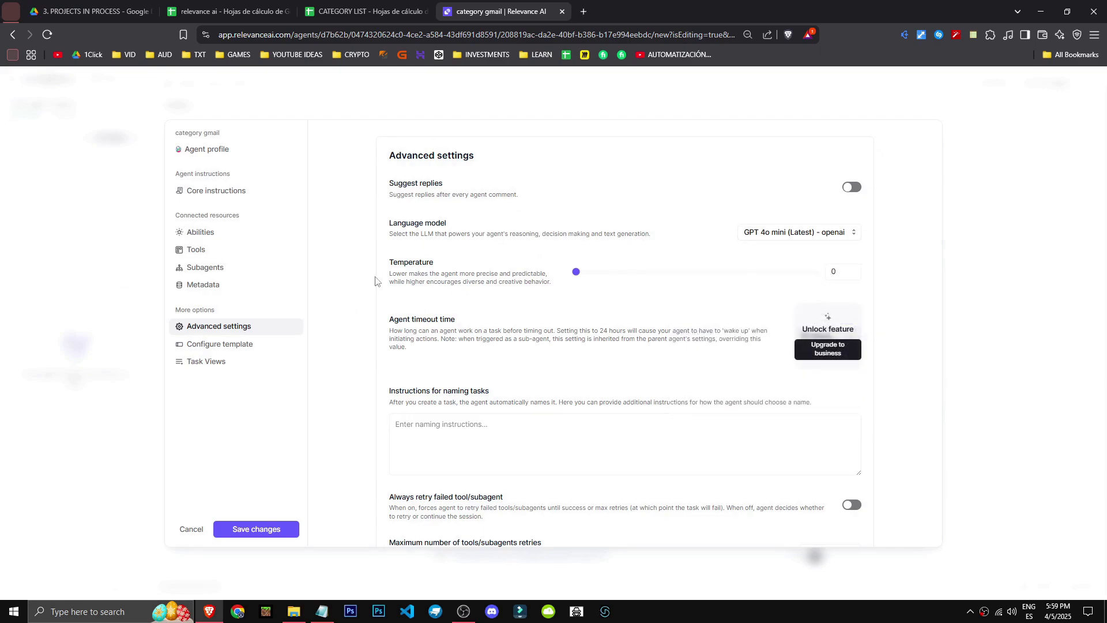
double_click(393, 261)
left_click(470, 265)
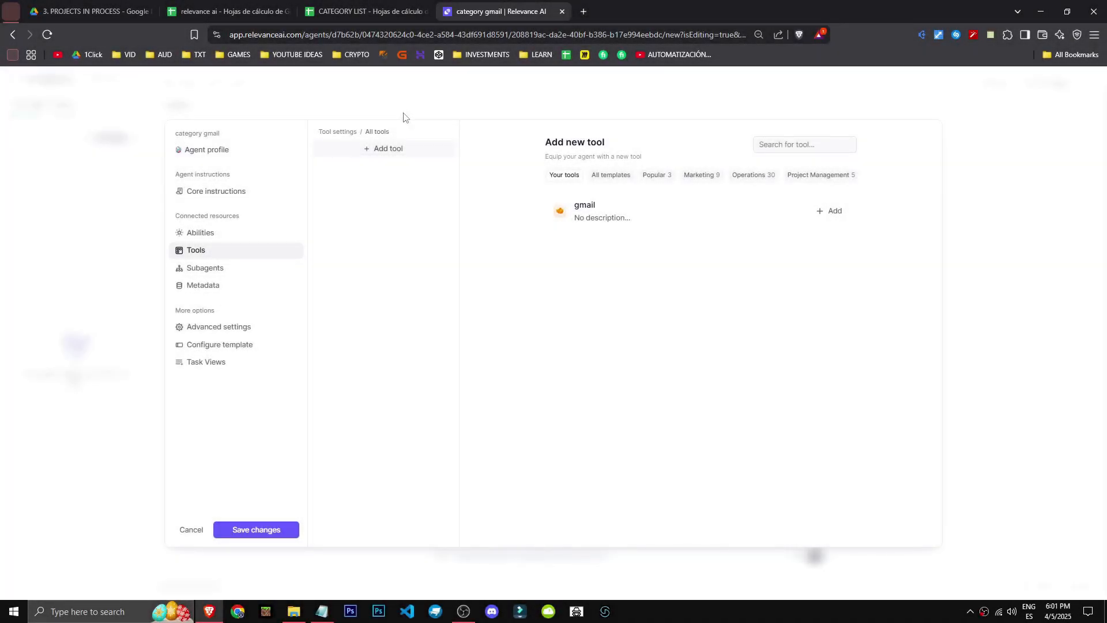
Add the custom gmail tool to the category gmail agent and show its settings.
left_click_drag(173, 136, 232, 136)
left_click(233, 137)
left_click_drag(479, 243, 749, 226)
left_click(827, 237)
left_click(826, 210)
left_click(347, 149)
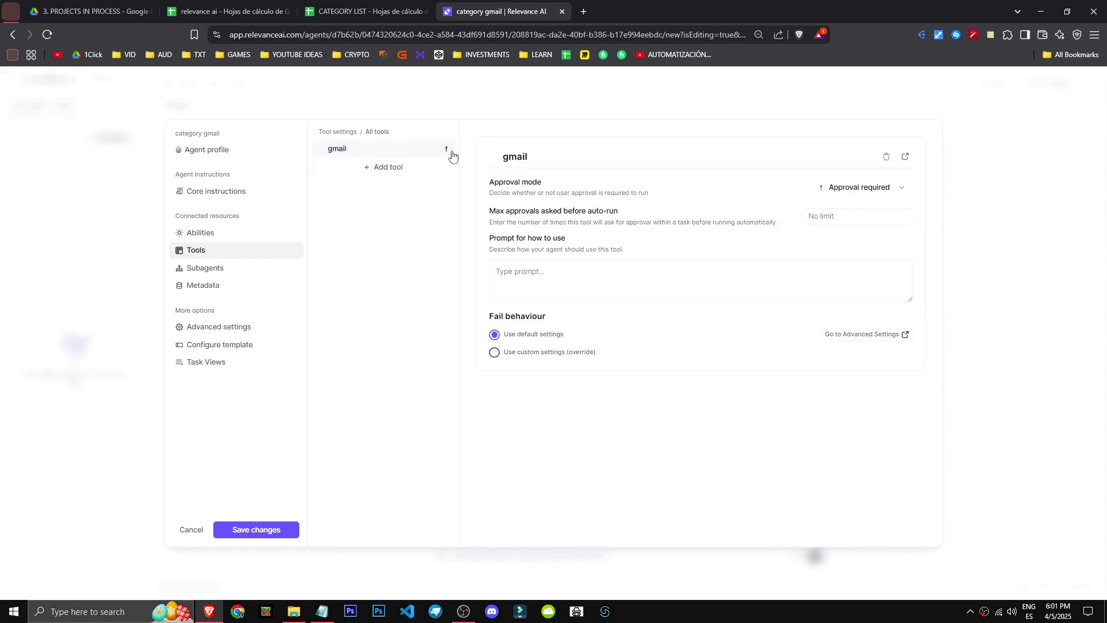
Review the gmail tool's approval mode and maximum approvals, then save the agent and return to the agents list.
left_click_drag(505, 183, 595, 186)
left_click(666, 211)
left_click_drag(489, 213, 598, 212)
left_click(254, 528)
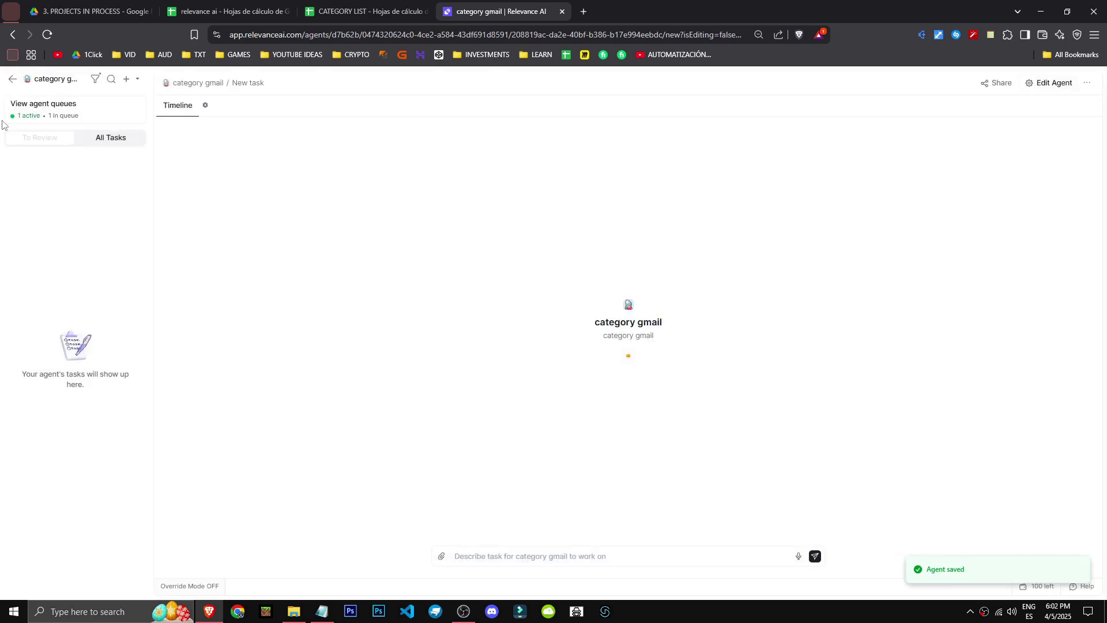
left_click(12, 79)
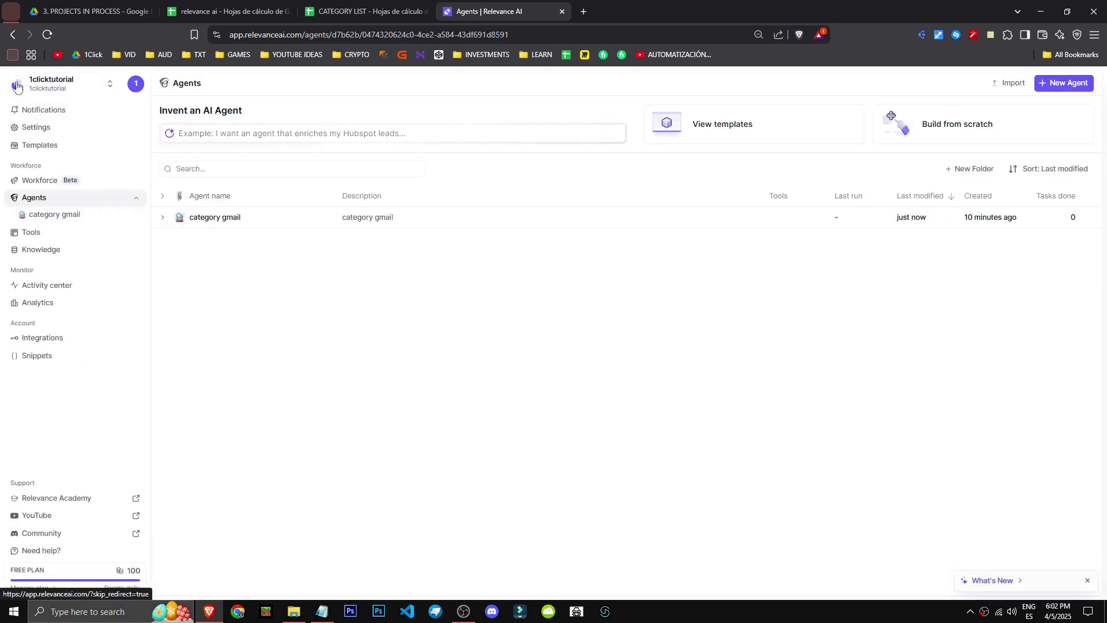
Go to the tools list, briefly open a blank new tool, and visit the template gallery.
left_click(117, 237)
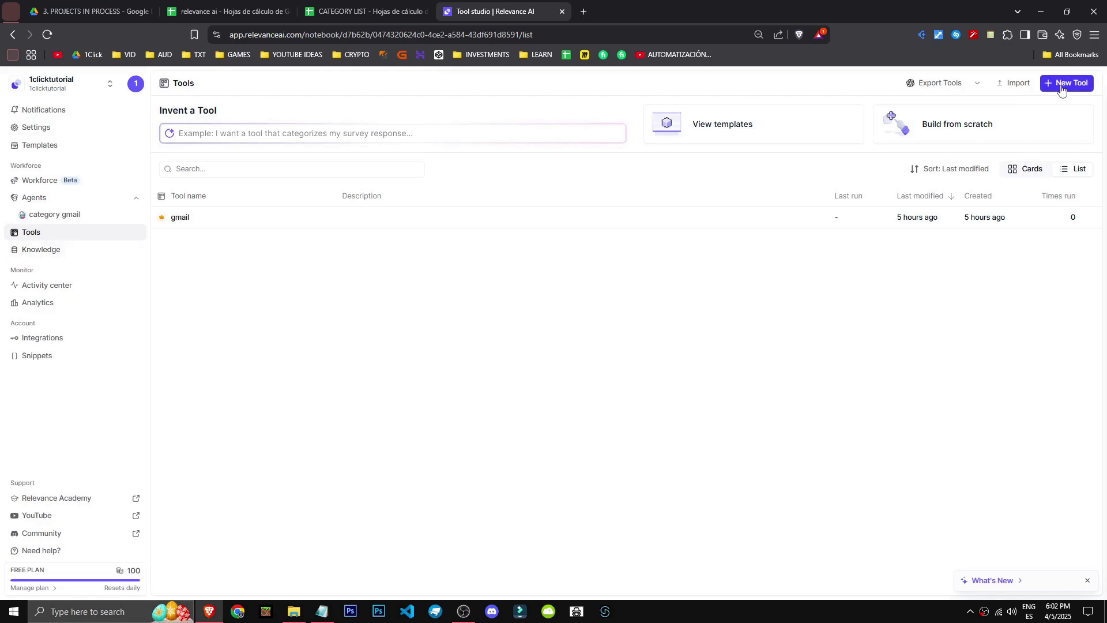
left_click(1061, 84)
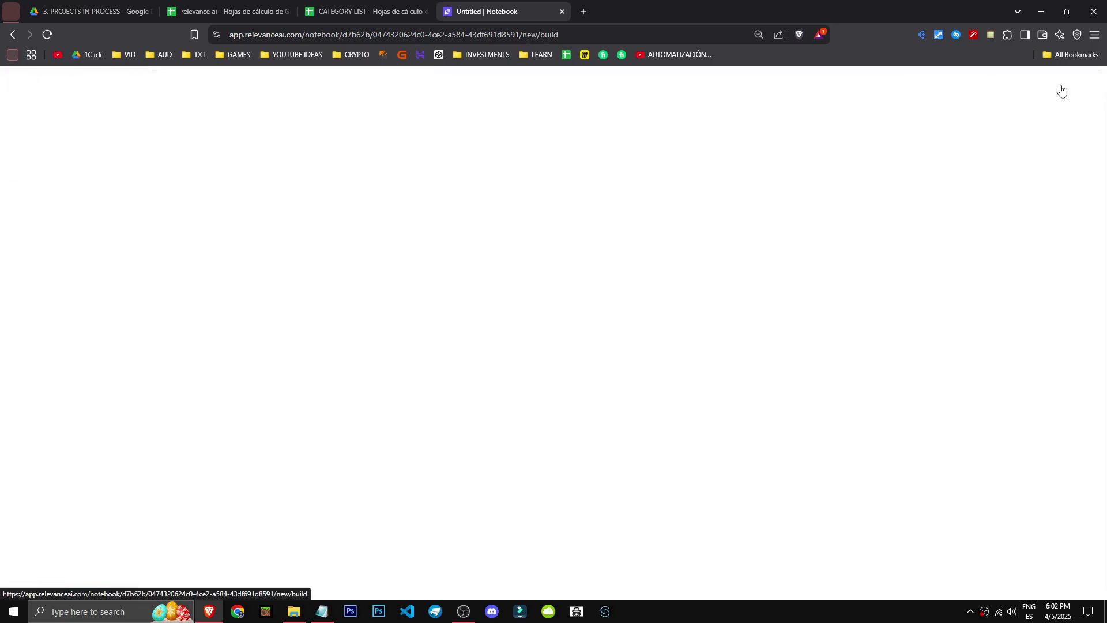
left_click(13, 36)
left_click(961, 86)
left_click(731, 125)
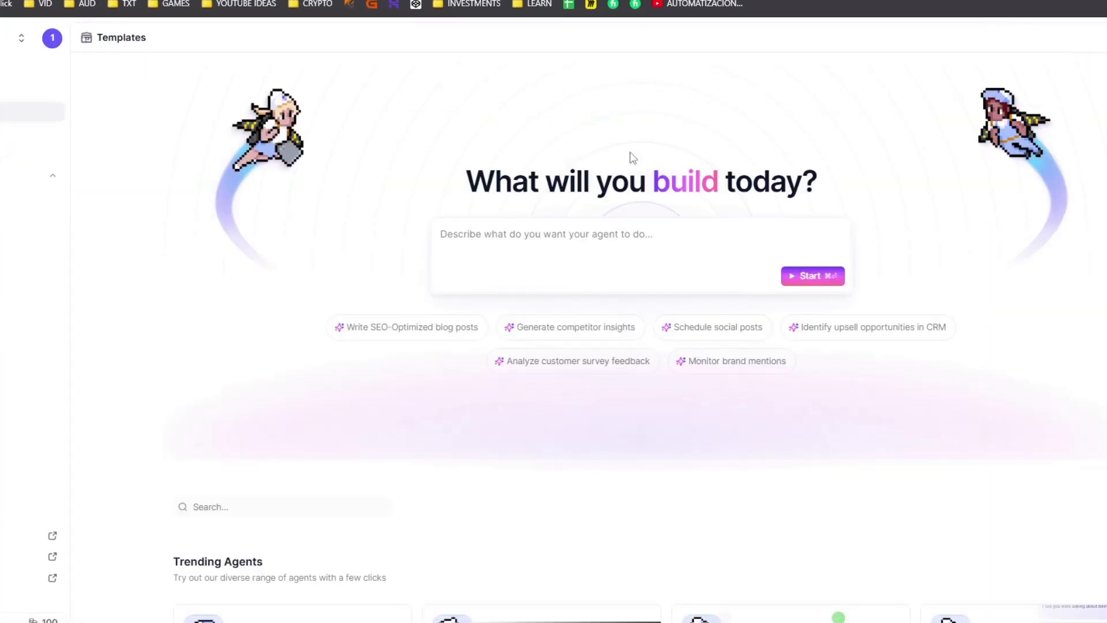
Look through the ready-made agents and tool templates in the gallery.
scroll(415, 383, "down", 15)
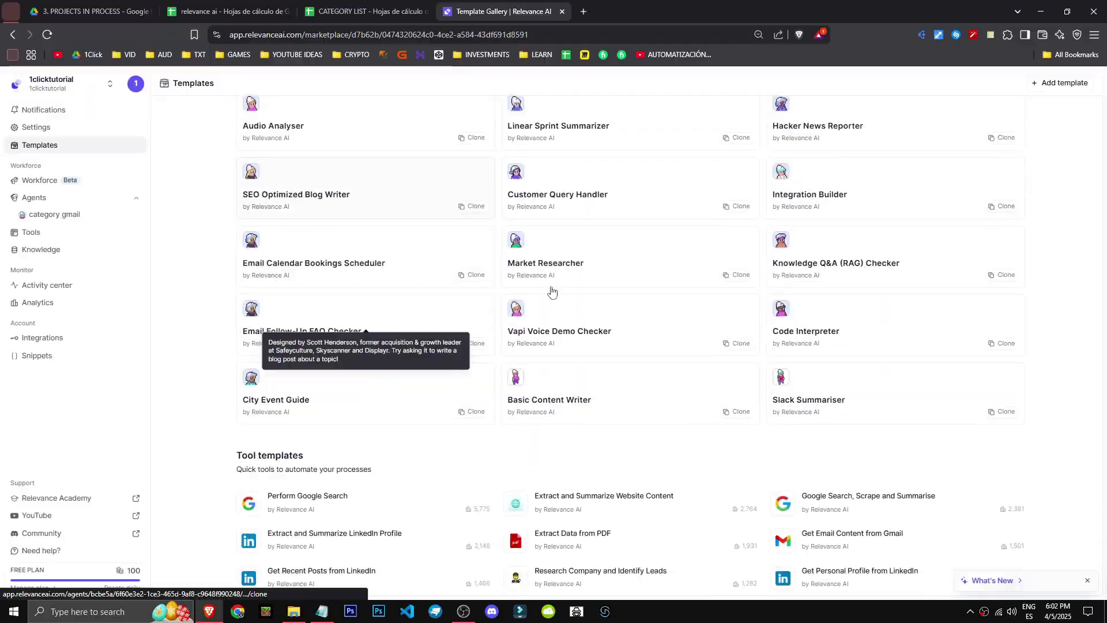
scroll(551, 291, "down", 5)
scroll(283, 492, "up", 20)
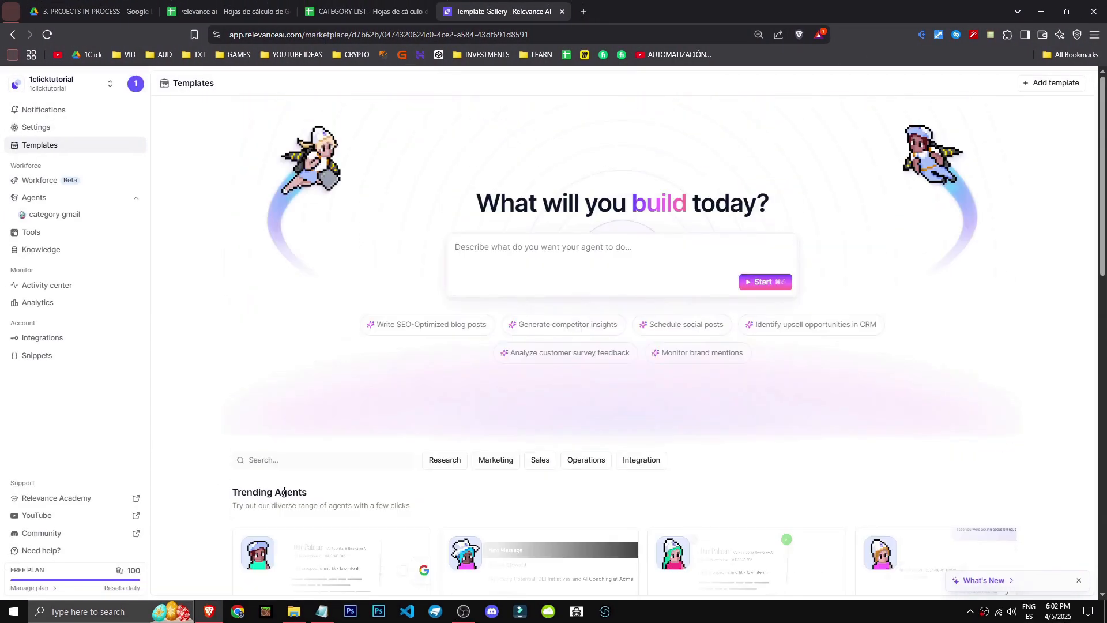
scroll(283, 491, "down", 15)
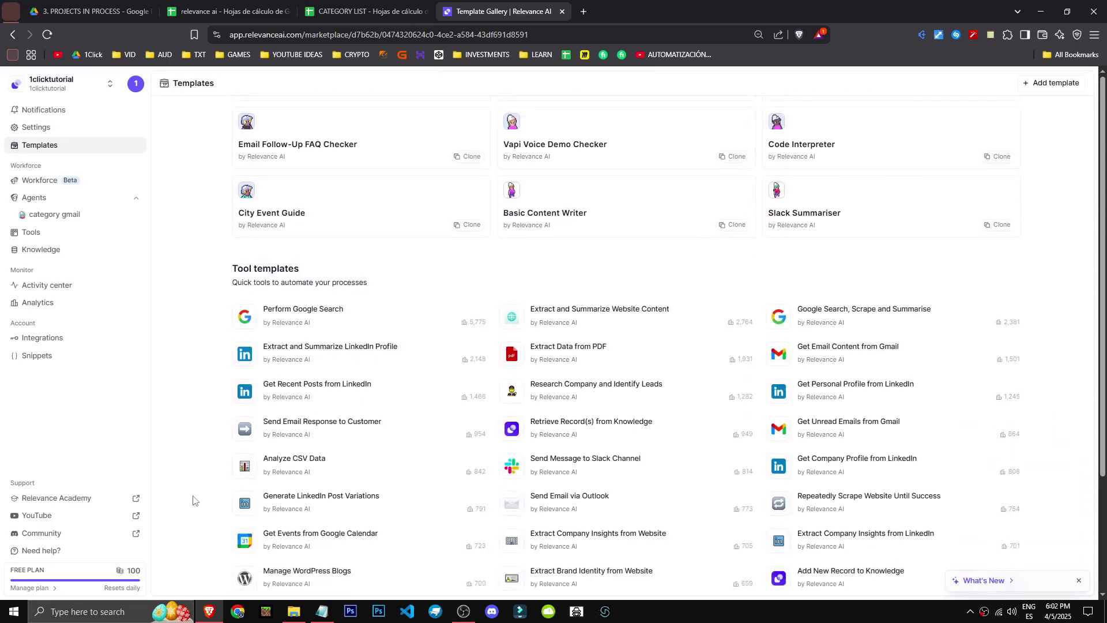
scroll(185, 511, "down", 1)
middle_click(187, 537)
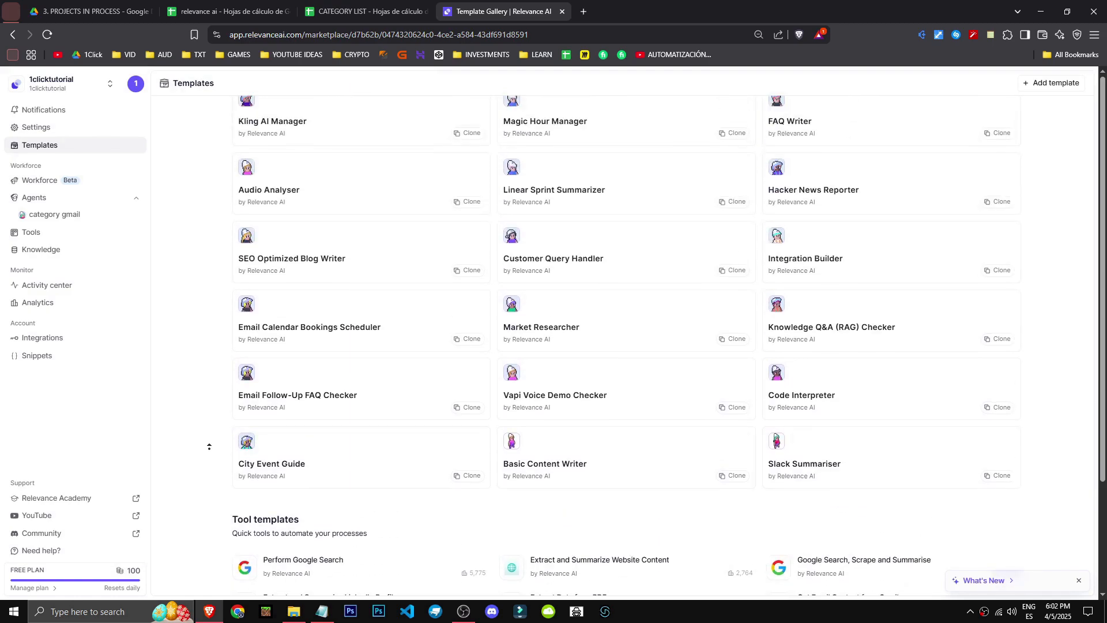
Start a blank new tool and examine its Build and Use views.
left_click(57, 236)
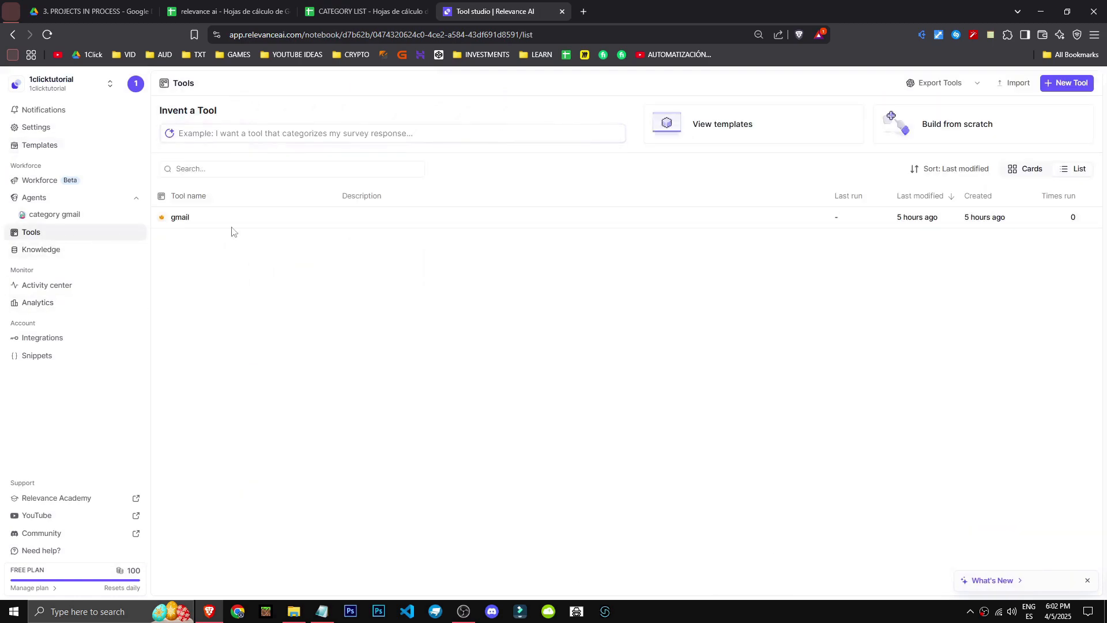
left_click(1067, 82)
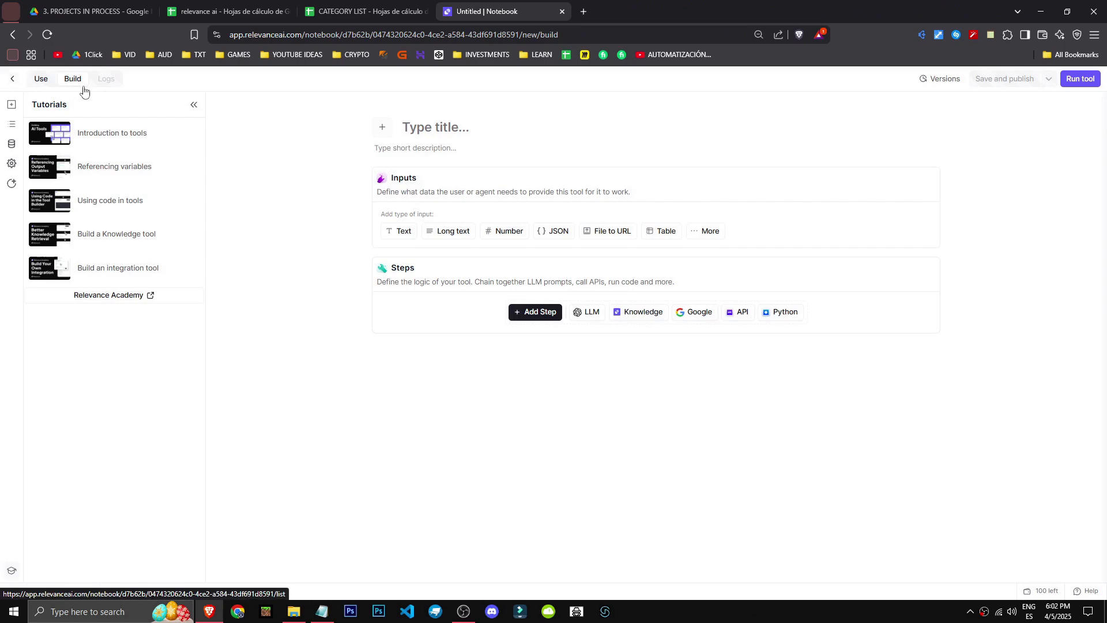
left_click(45, 80)
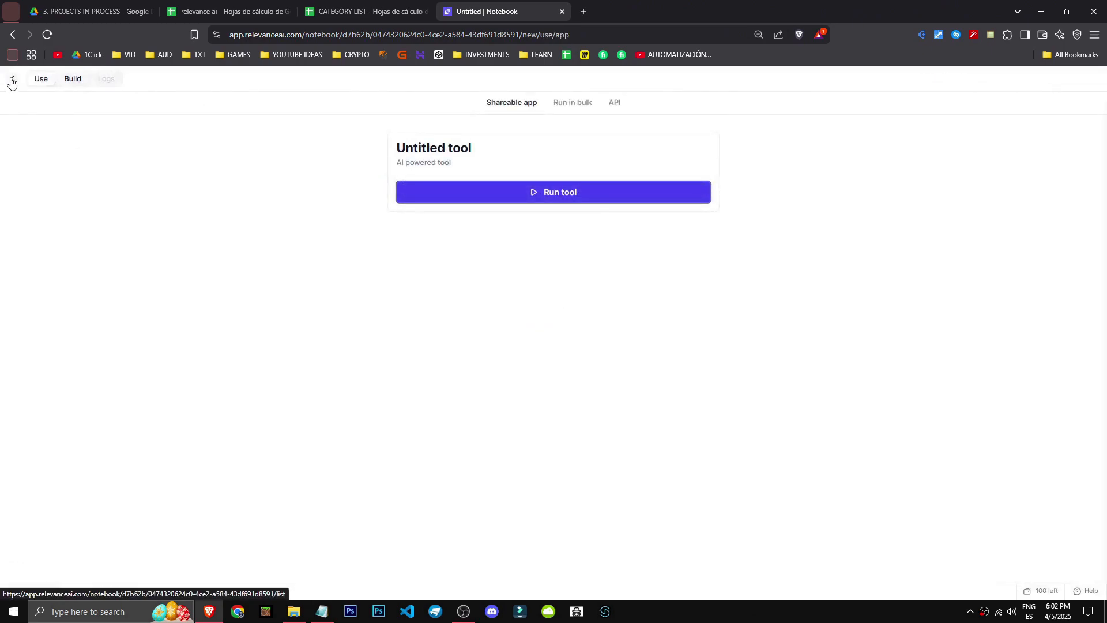
mouse_move(12, 83)
left_mouse_down()
mouse_move(400, 265)
mouse_move(11, 84)
left_mouse_up()
left_click(71, 85)
left_click(42, 82)
Leave the untitled tool and open the category gmail agent from the agents list.
left_click(11, 79)
left_click(34, 197)
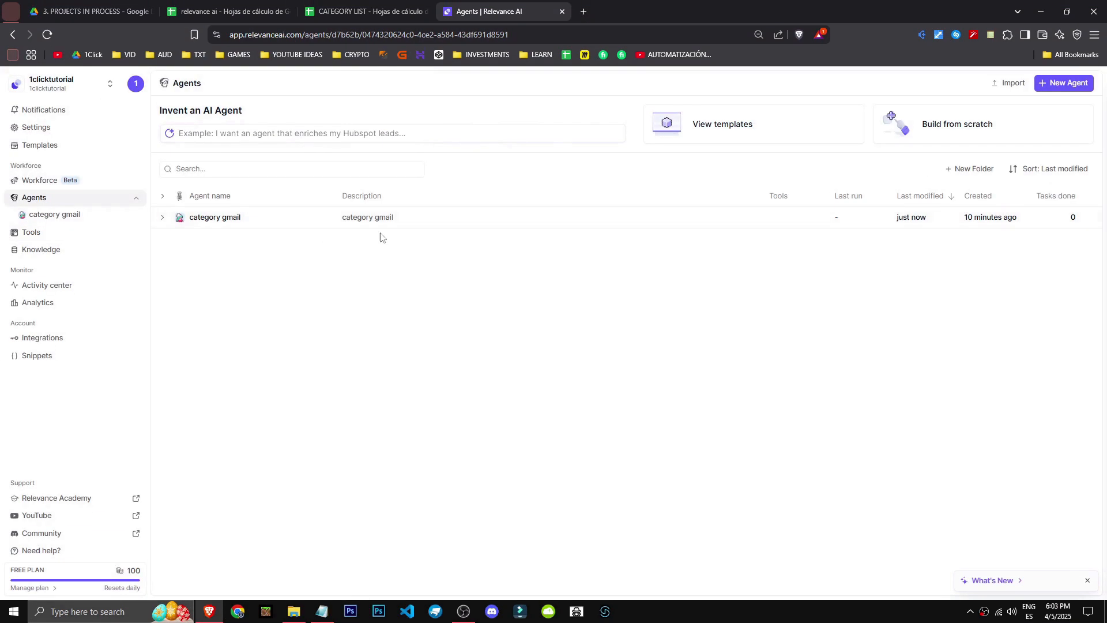
left_click(591, 218)
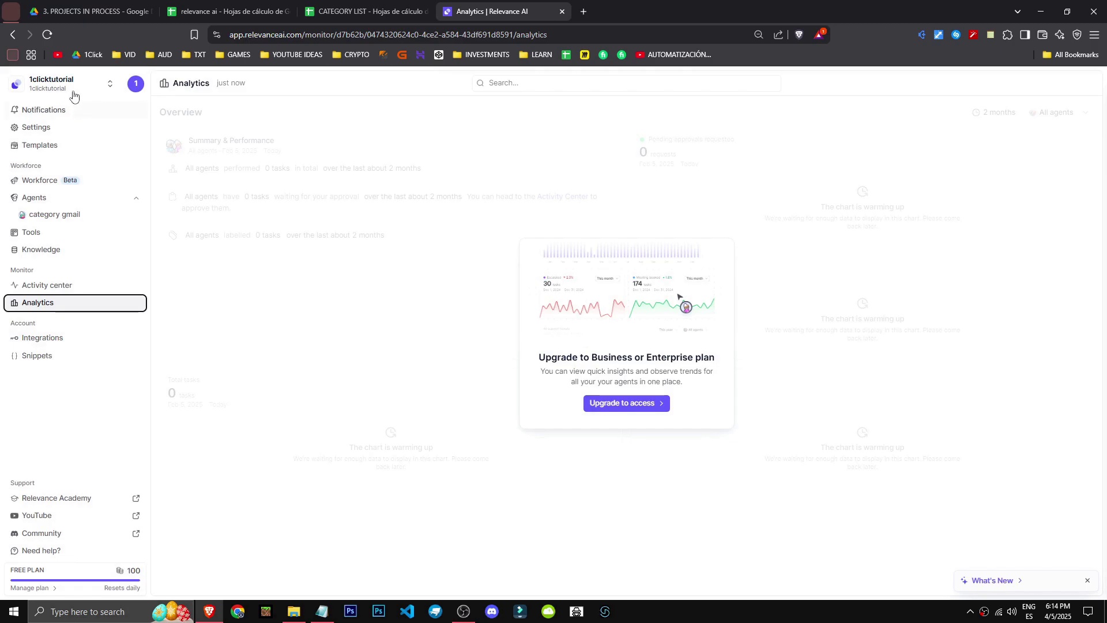
Open the integrations page and look through the list of connectable services, loading more entries.
left_click(51, 340)
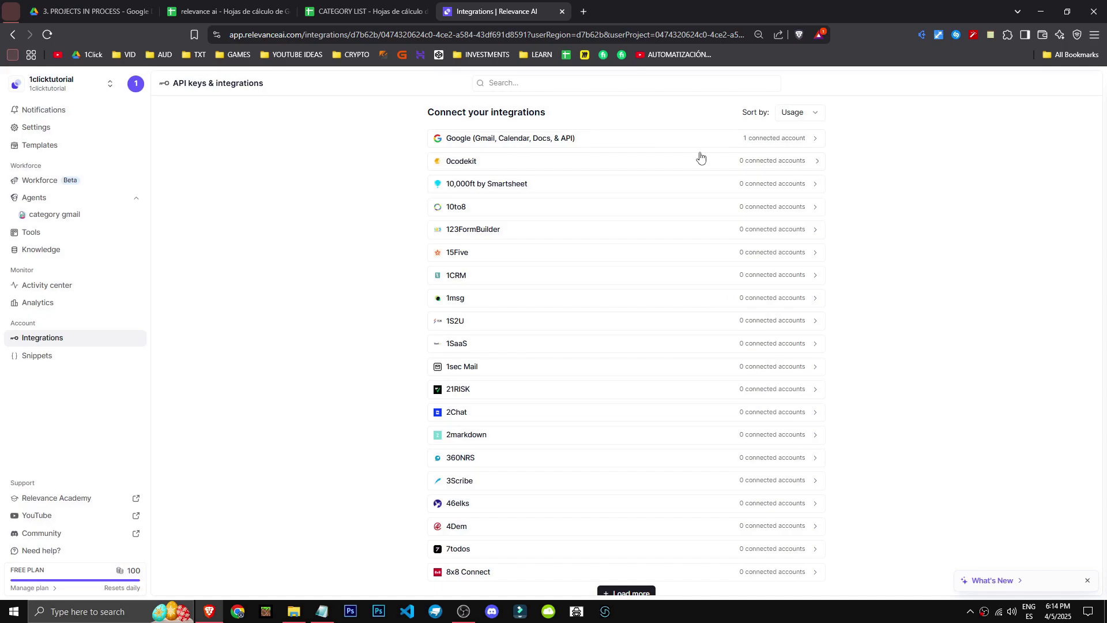
scroll(620, 423, "down", 3)
left_click(622, 423)
scroll(576, 455, "down", 5)
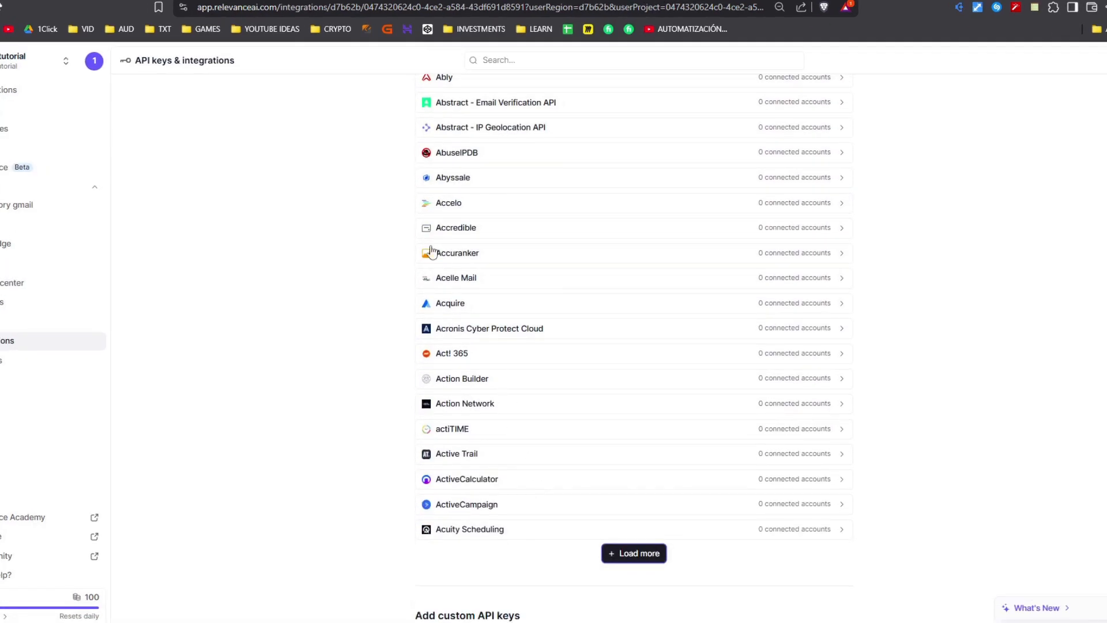
scroll(833, 446, "up", 8)
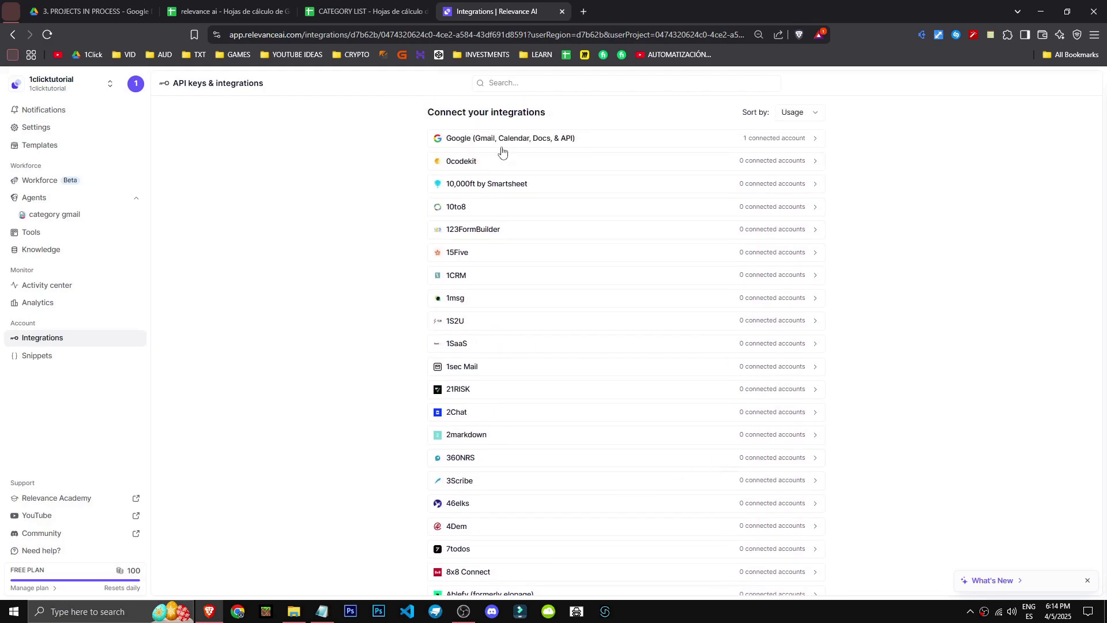
Search the integrations for "pipedrive" and "hub".
left_click(510, 84)
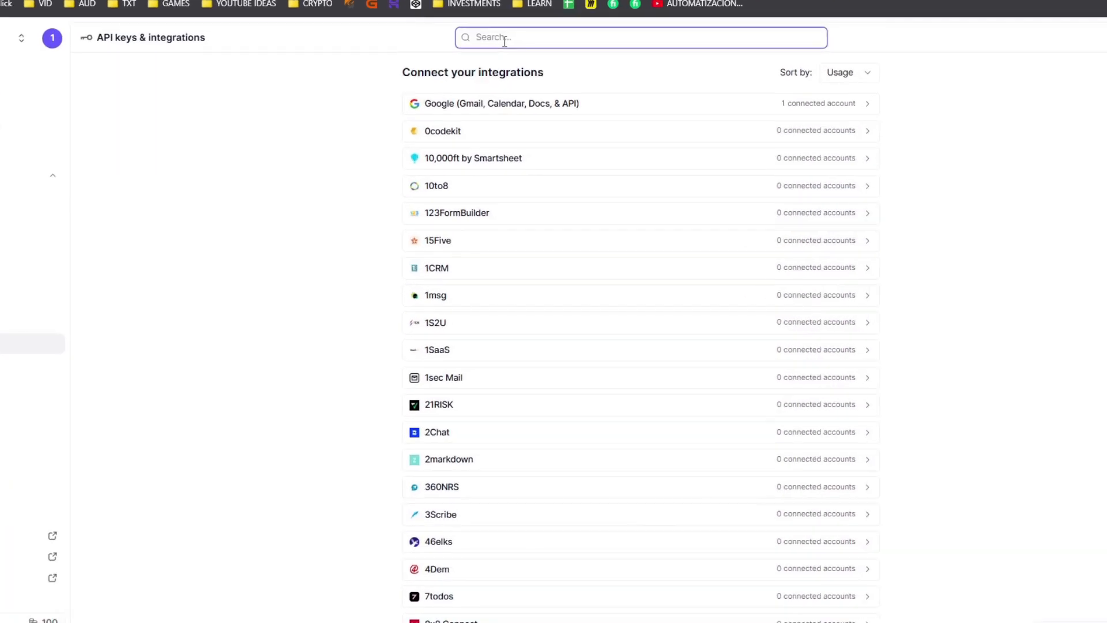
type("pipedrive")
double_click(503, 42)
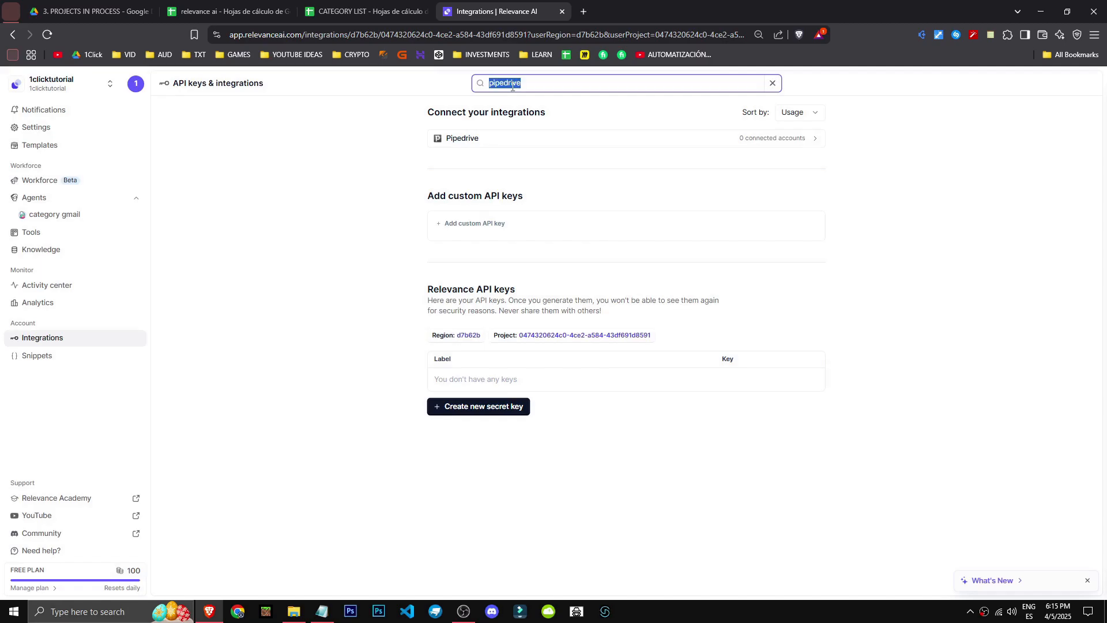
key("BackSpace")
type("hub")
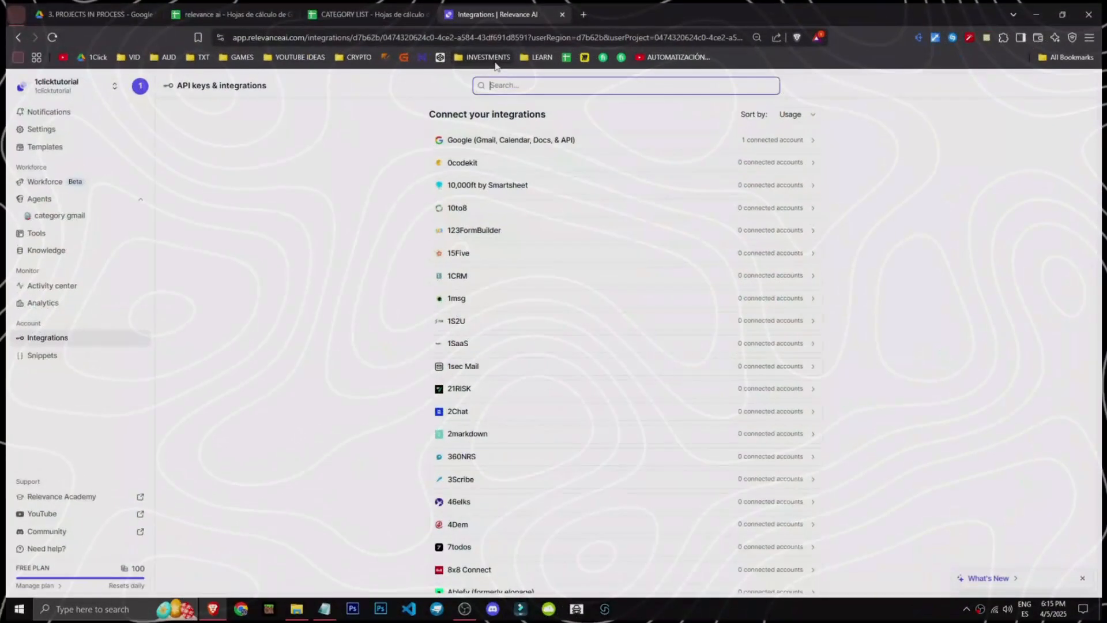
Search the integrations for "open", "claude" and "anthro", and clear the search.
type("open")
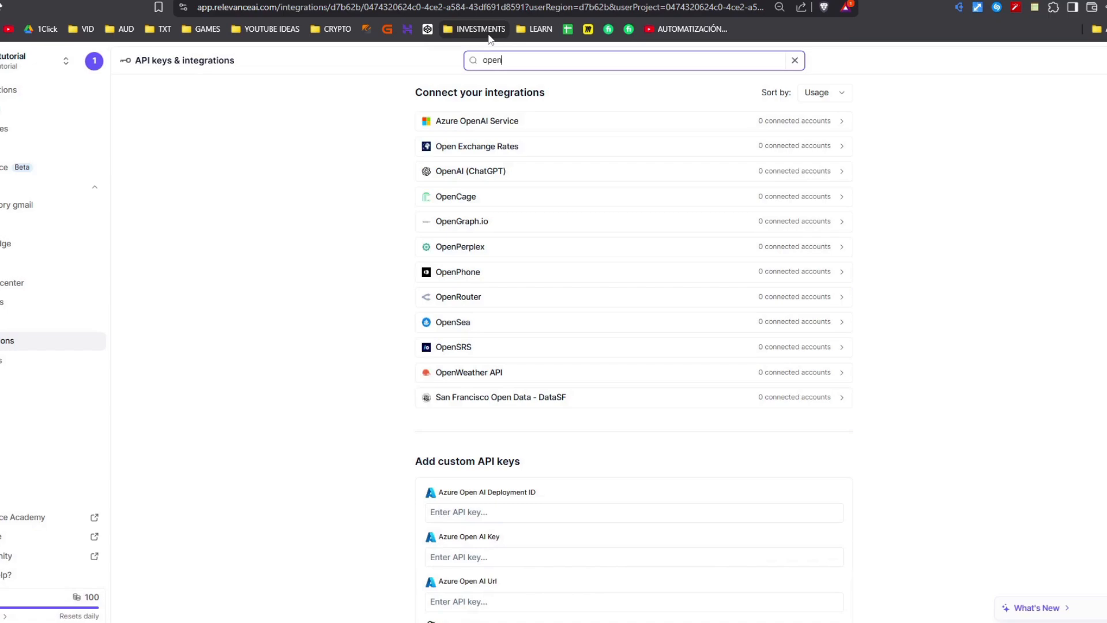
key("ctrl+a")
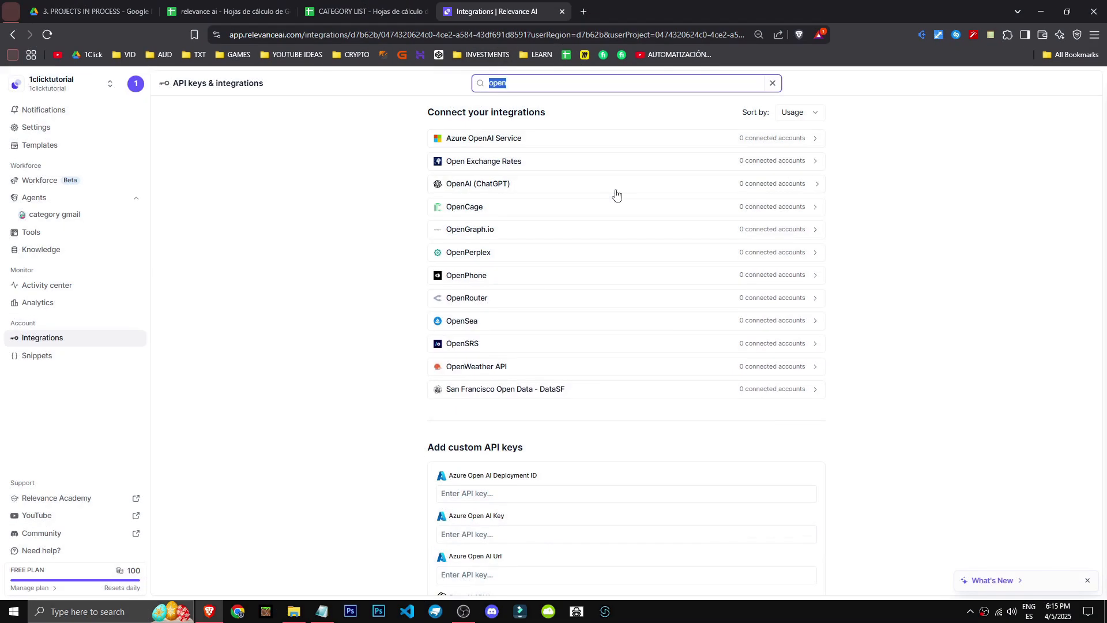
type("claude")
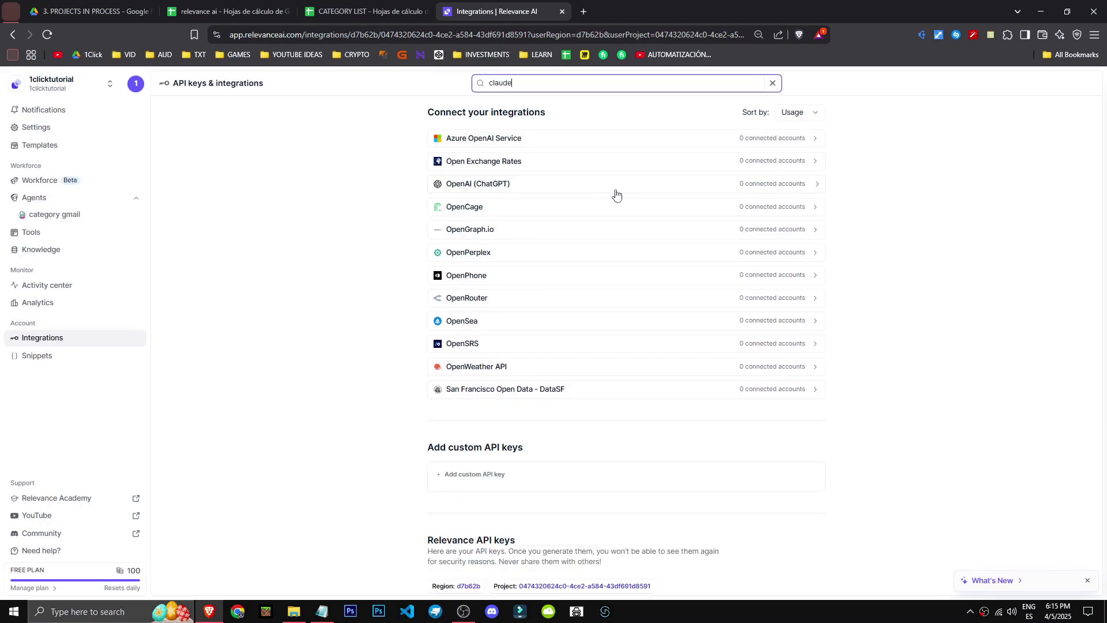
key("ctrl+a")
type("anthr")
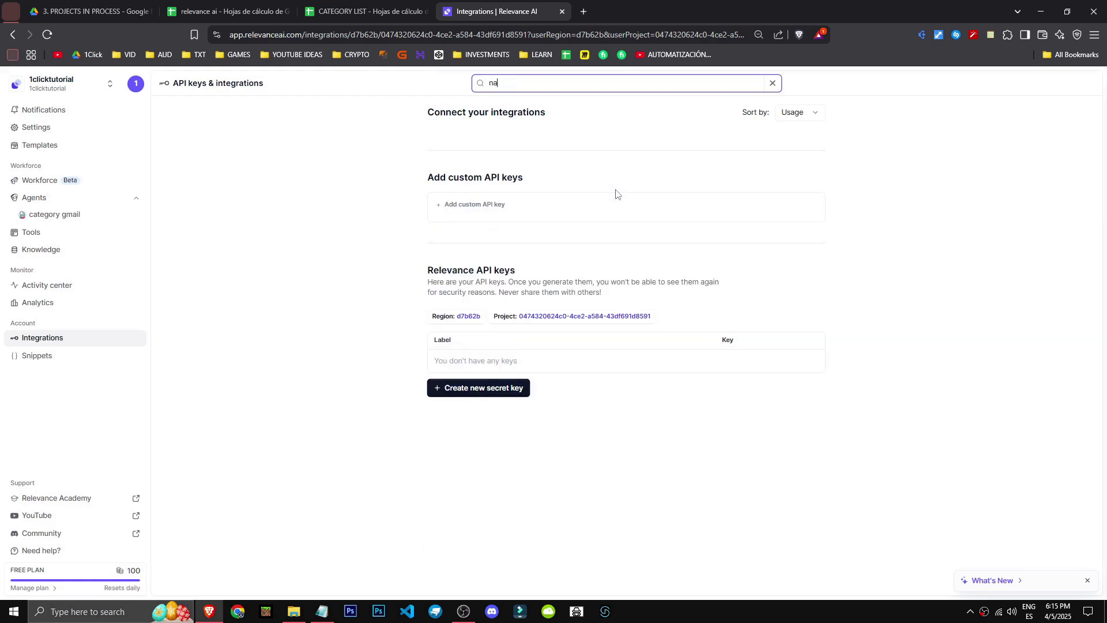
type("o")
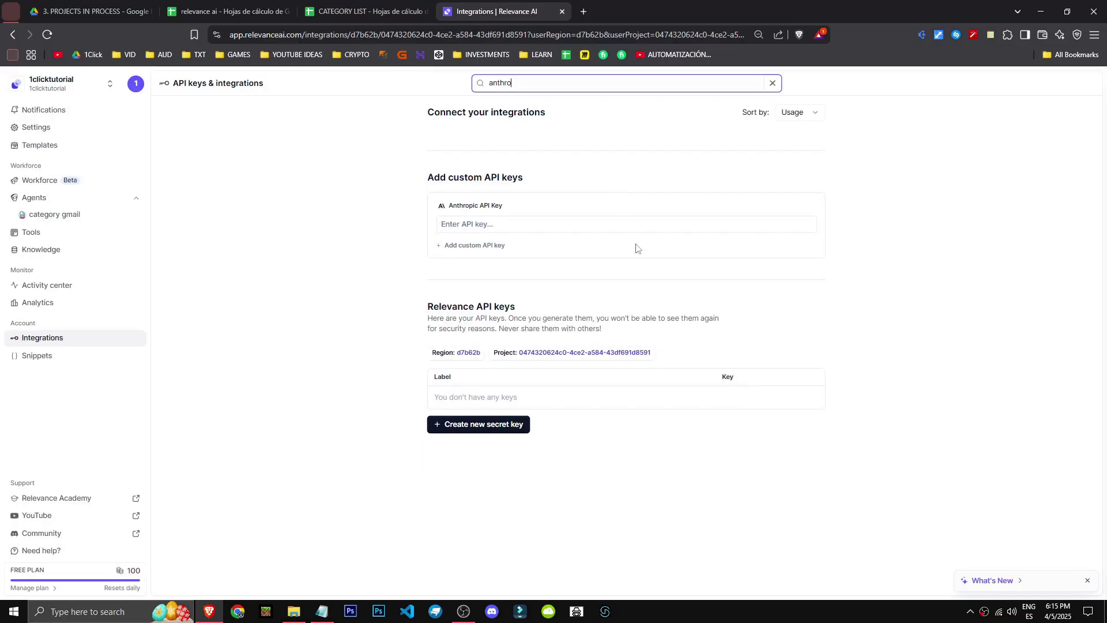
key("ctrl+a")
key("BackSpace")
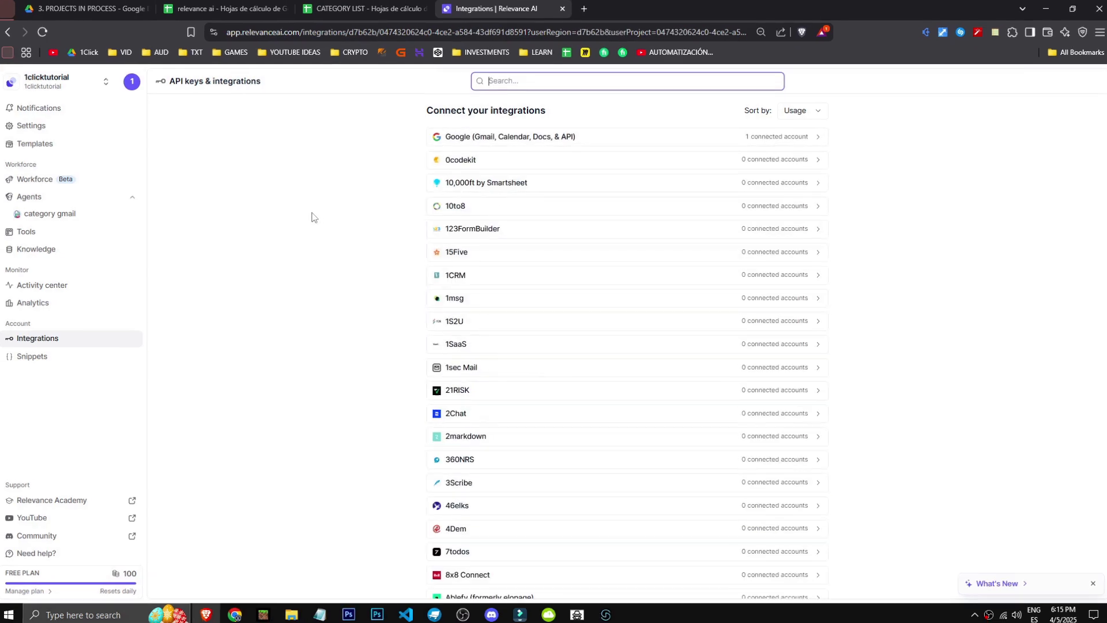
Search the integrations for "chatgpt" and open the OpenAI (ChatGPT) integration.
scroll(294, 434, "down", 6)
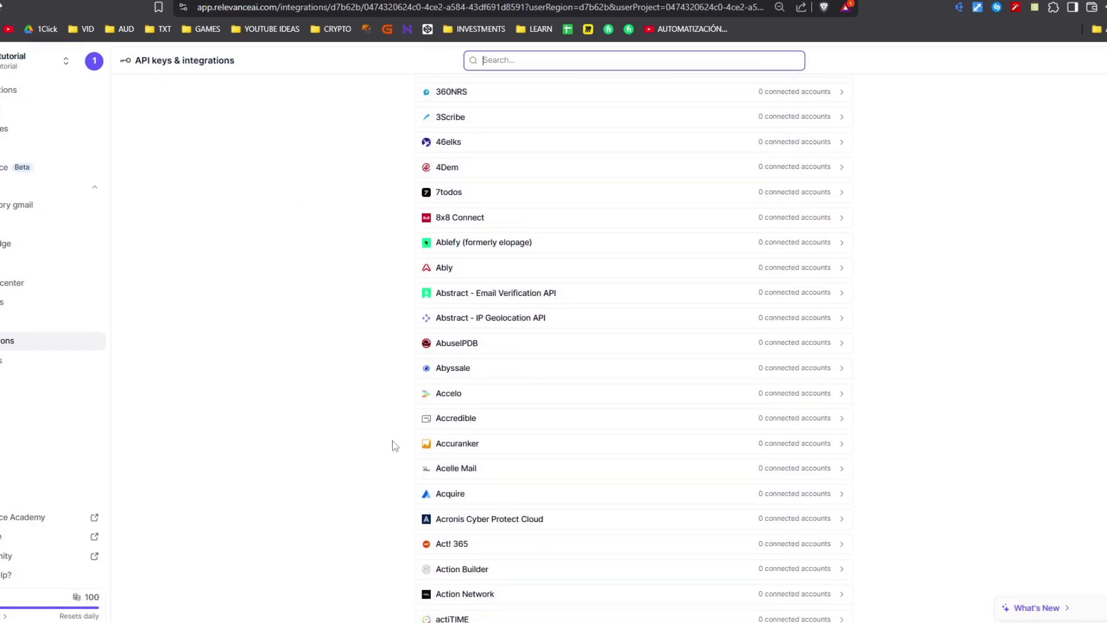
scroll(393, 446, "down", 10)
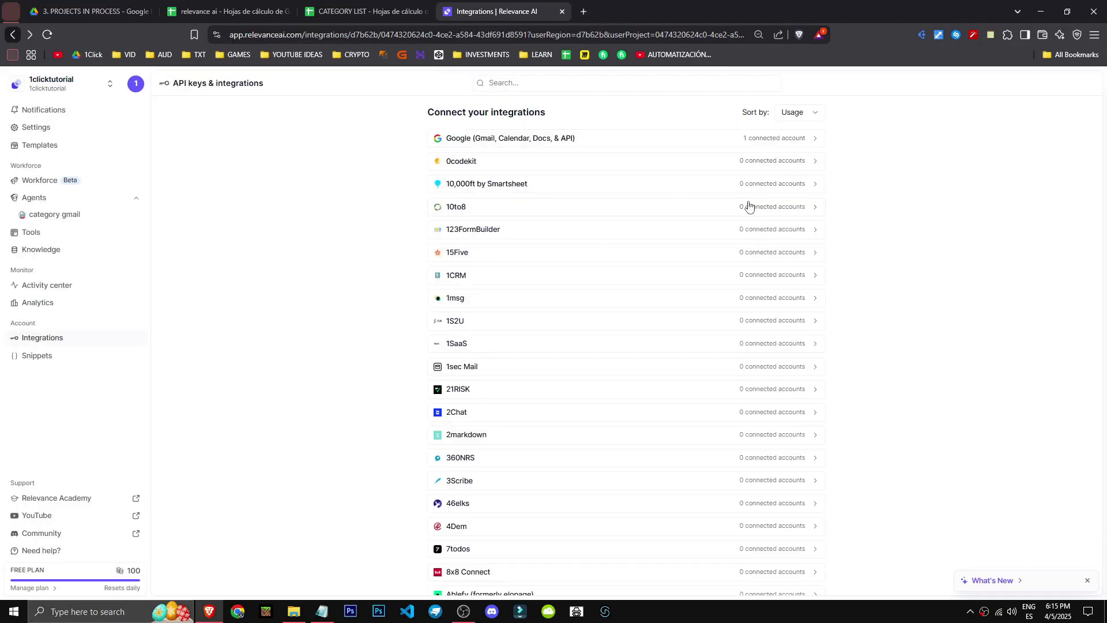
scroll(514, 311, "down", 6)
left_click(567, 86)
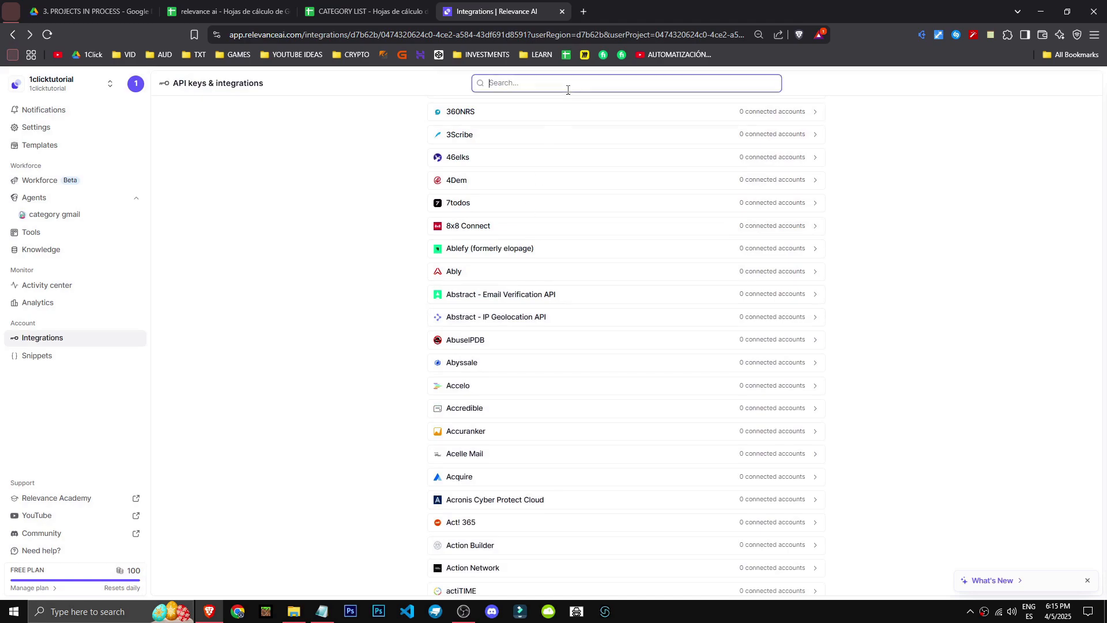
type("chat")
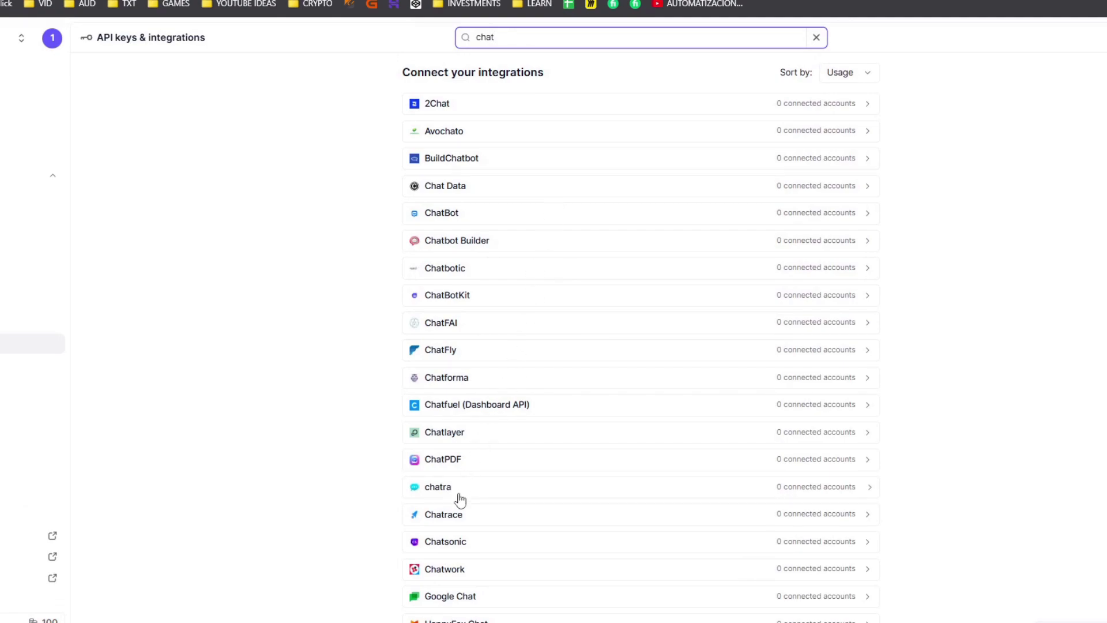
type("gpt")
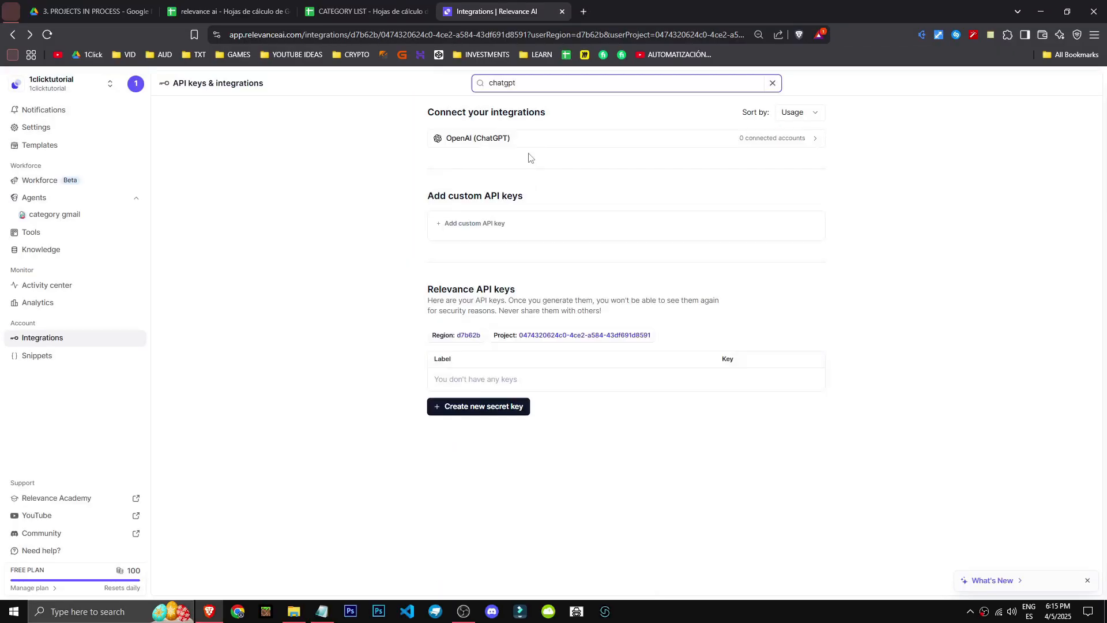
left_click(528, 142)
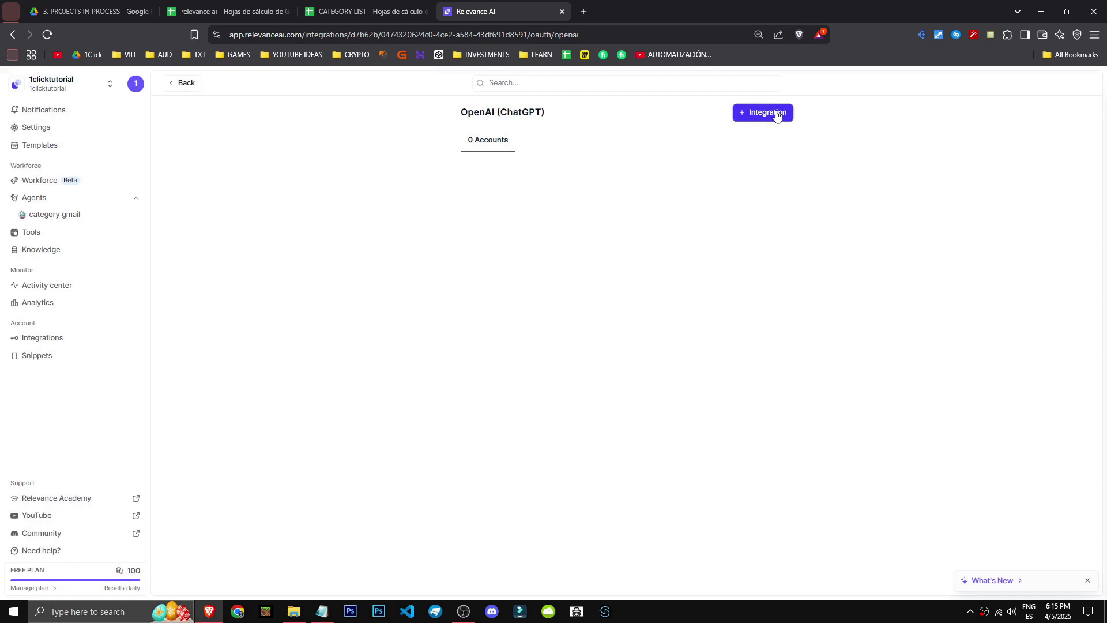
Start a new OpenAI (ChatGPT) connection to examine its API key form, and close the dialog without connecting.
left_click(776, 115)
left_click_drag(487, 307, 609, 332)
left_click(605, 341)
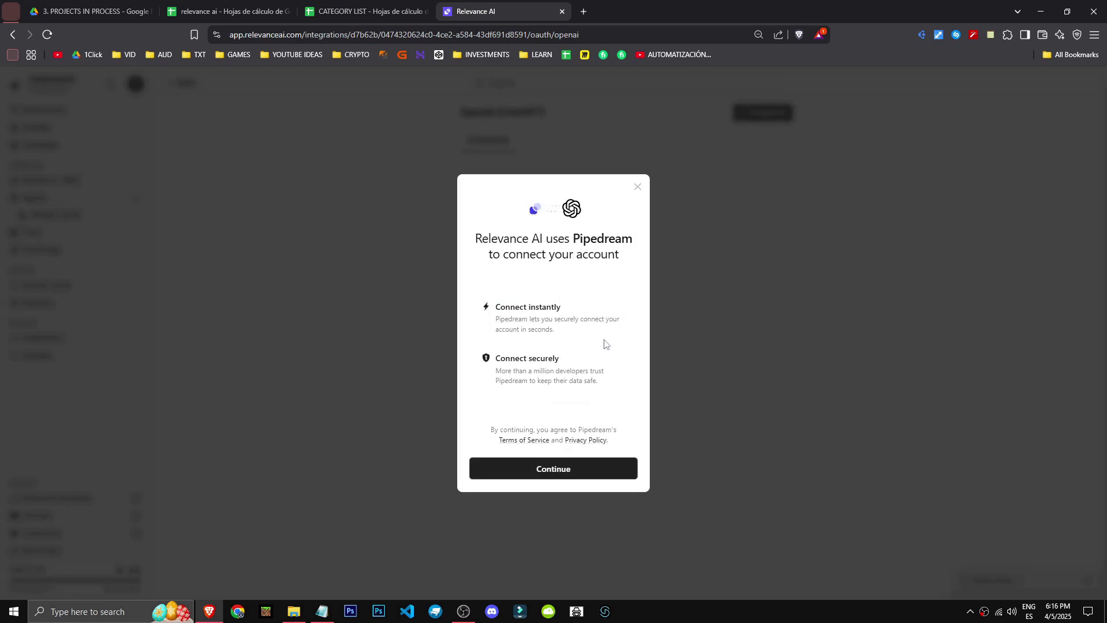
left_click(569, 468)
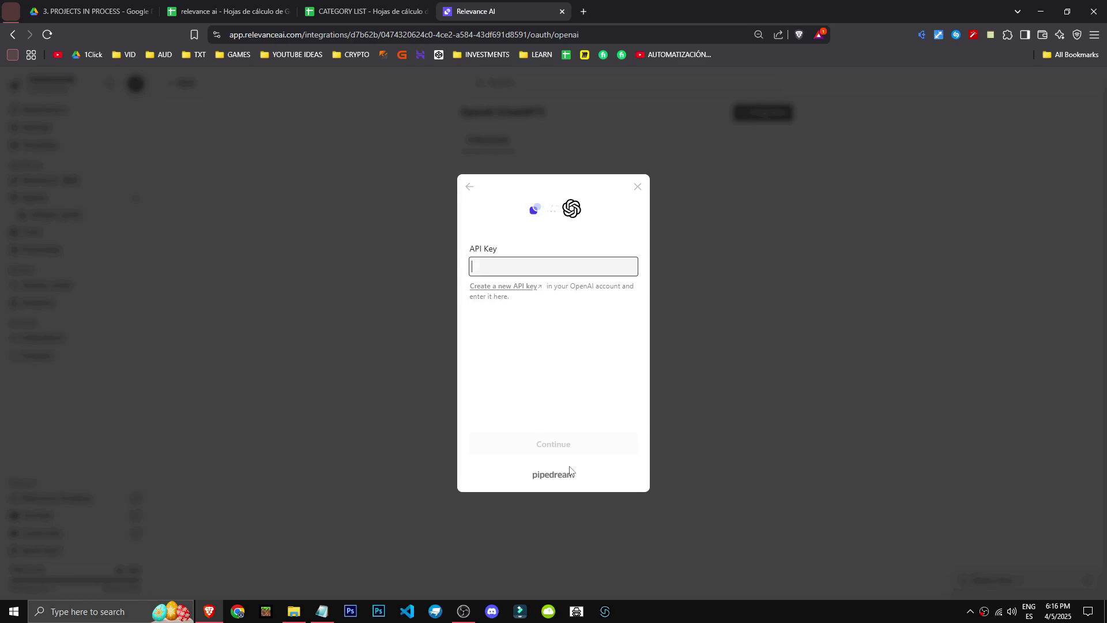
left_click(491, 287)
left_click(616, 11)
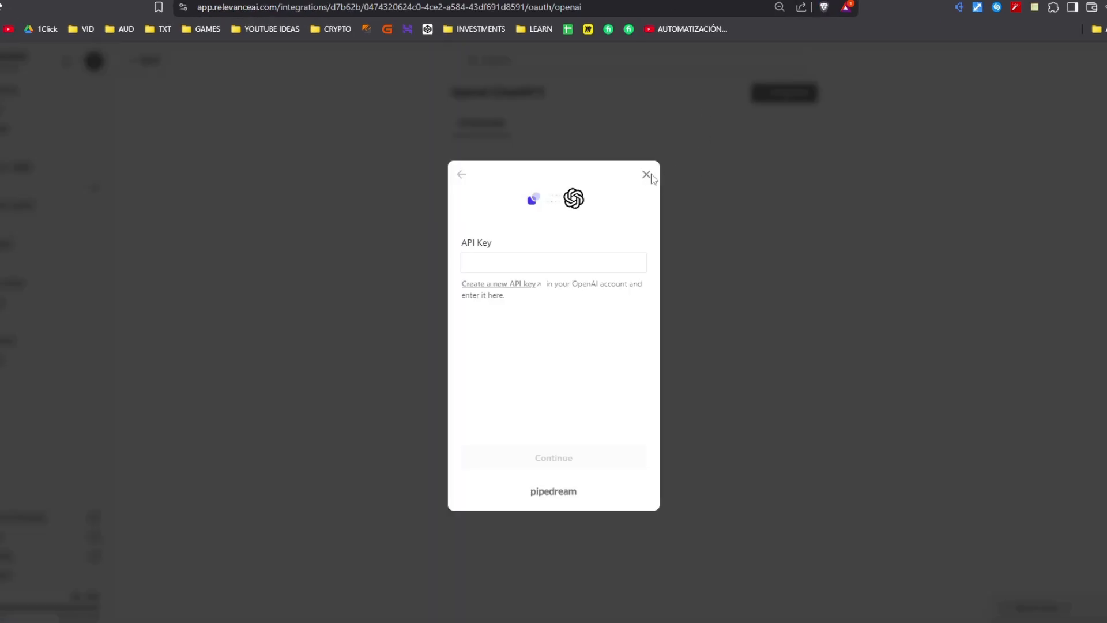
left_click(647, 174)
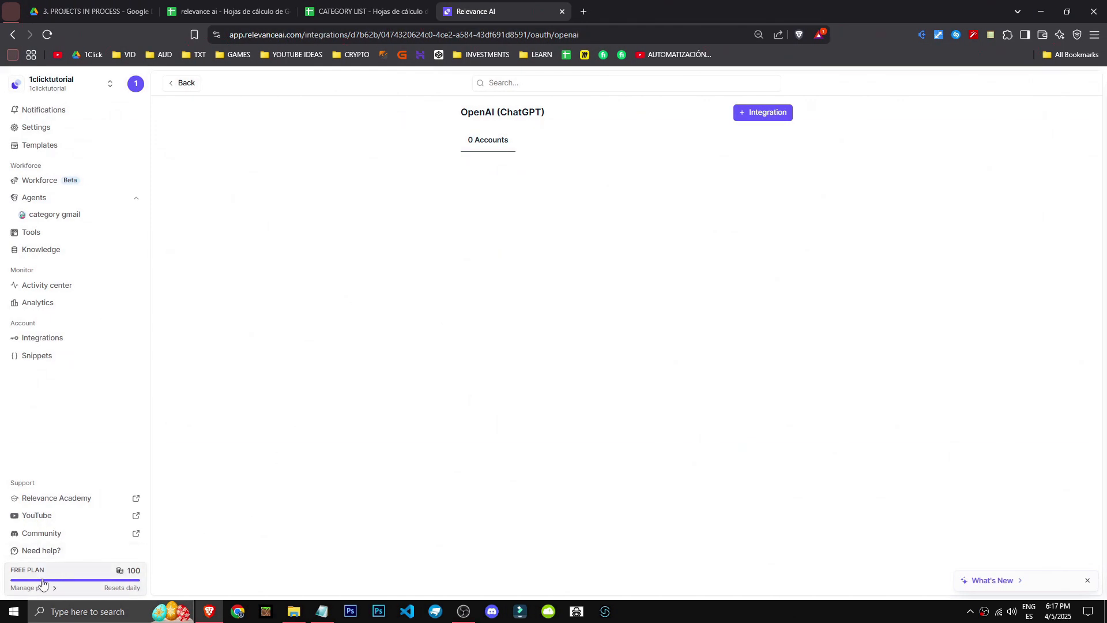
Open the plan management overview, switch it to monthly pricing and review the features of the Pro plan.
left_click(42, 584)
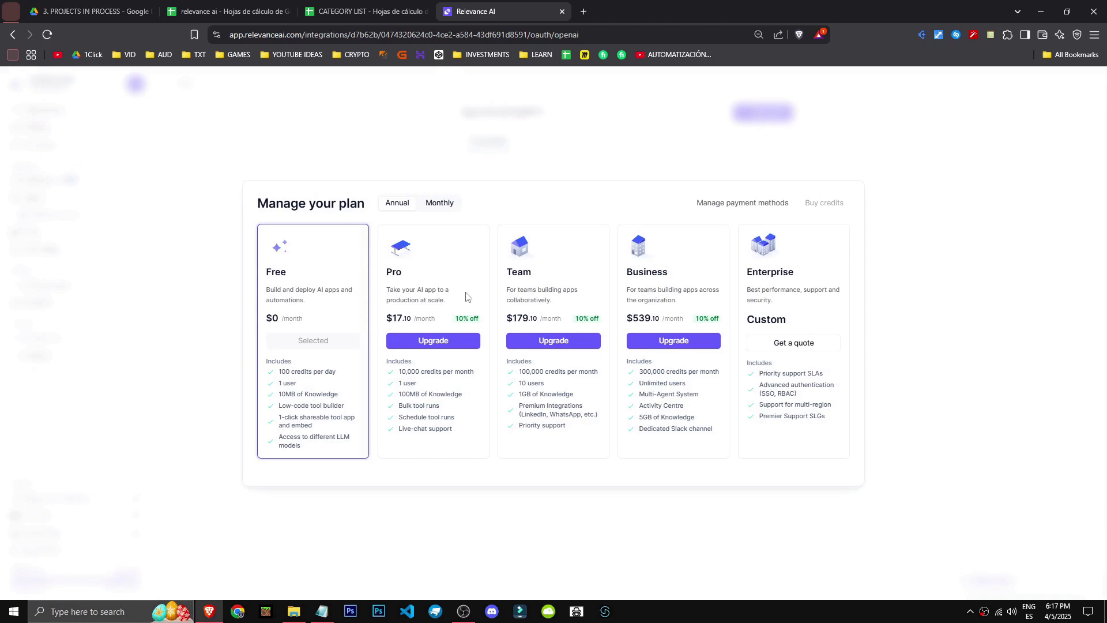
left_click(439, 202)
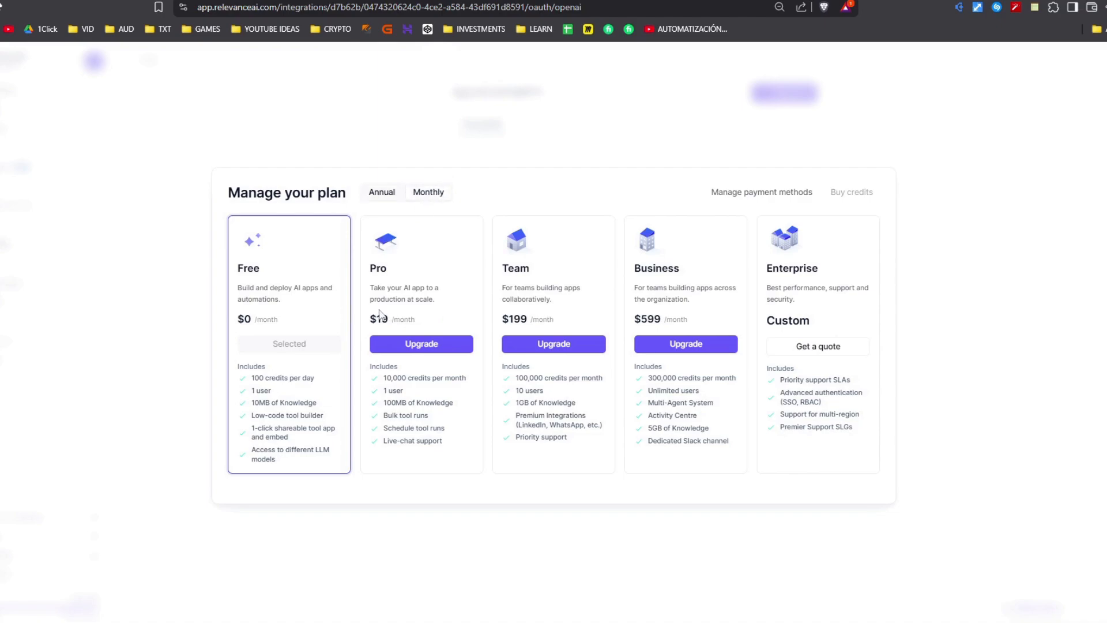
left_click_drag(383, 390, 464, 397)
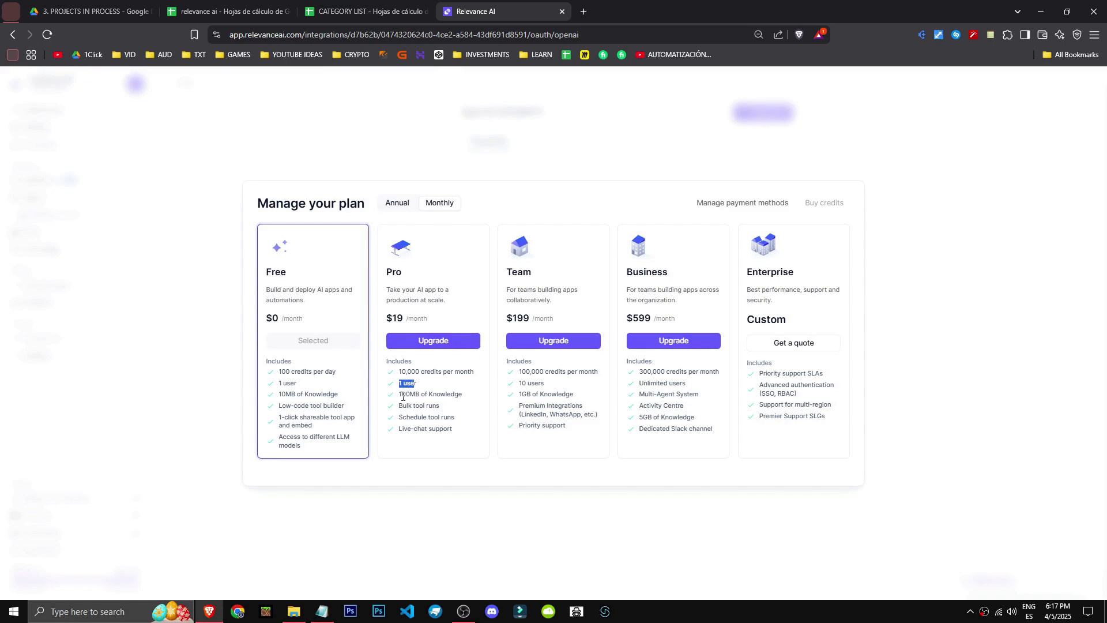
left_click(466, 399)
left_click_drag(398, 406, 435, 409)
left_click(436, 409)
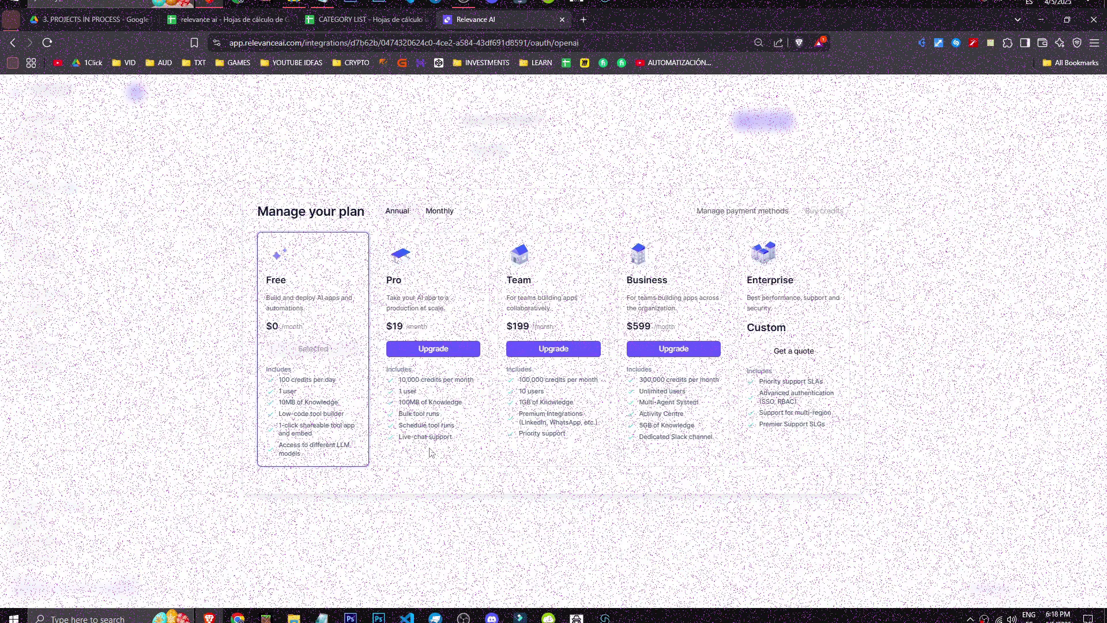
left_click_drag(405, 429, 444, 429)
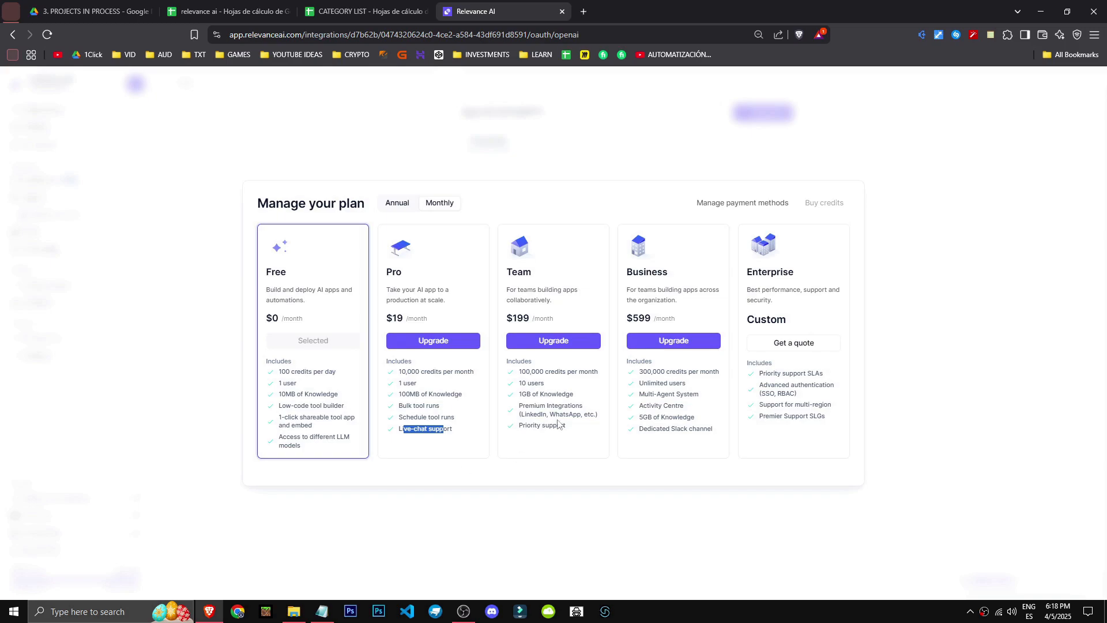
Review the Team plan's credits, premium integrations and support features.
left_click_drag(525, 372, 578, 372)
left_click_drag(519, 395, 587, 414)
left_click(574, 424)
left_click(569, 426)
left_click(535, 427)
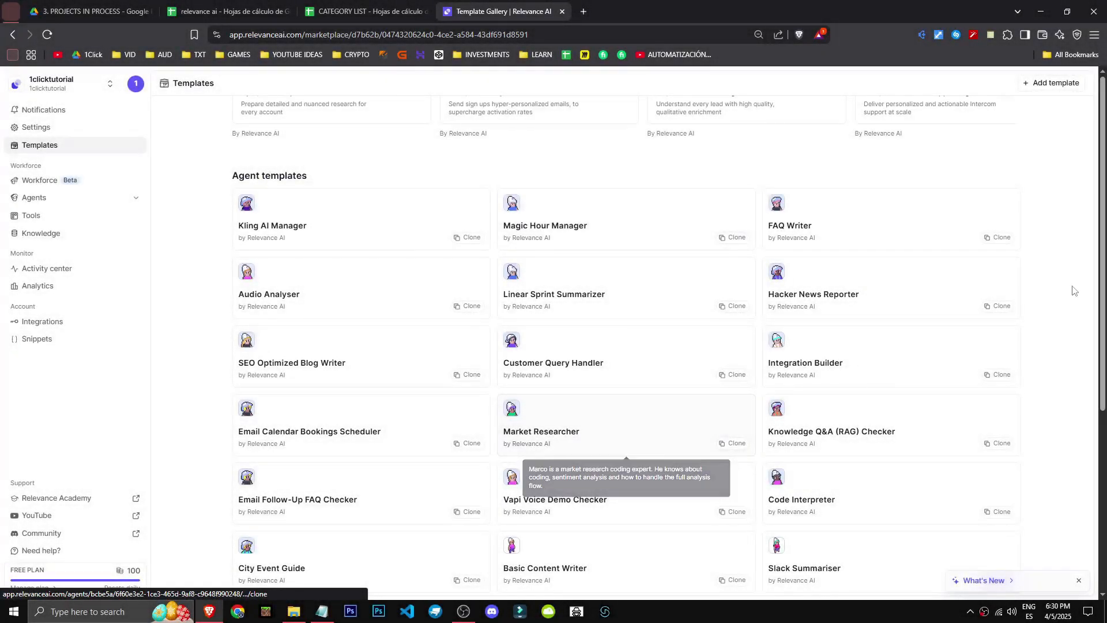
Look through the trending agents and agent templates in the template gallery.
scroll(990, 354, "up", 5)
scroll(990, 354, "up", 3)
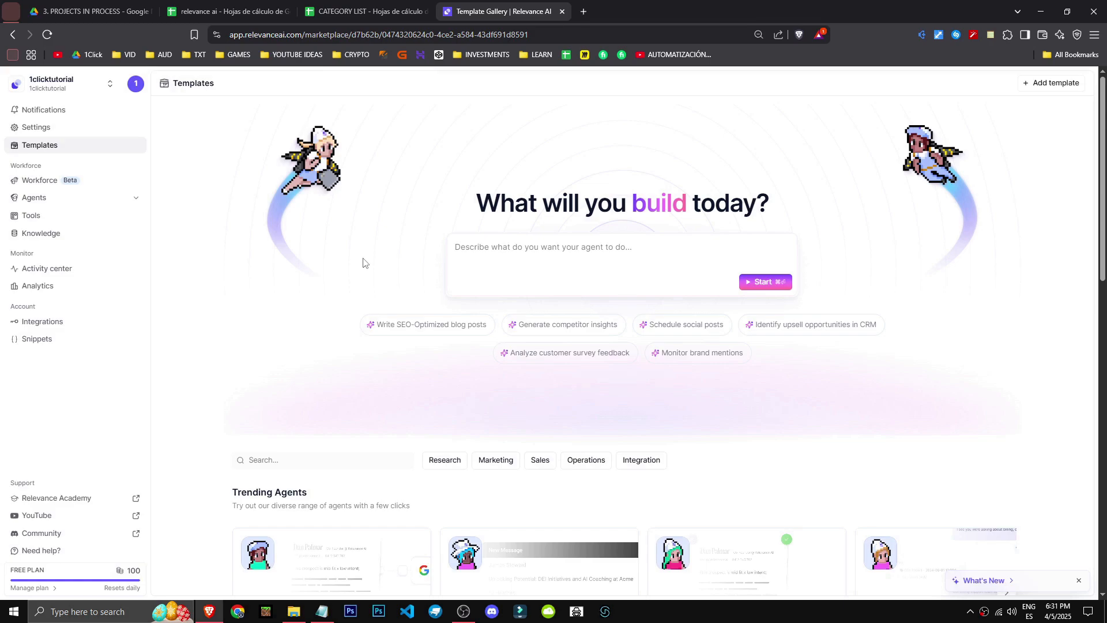
scroll(190, 248, "down", 5)
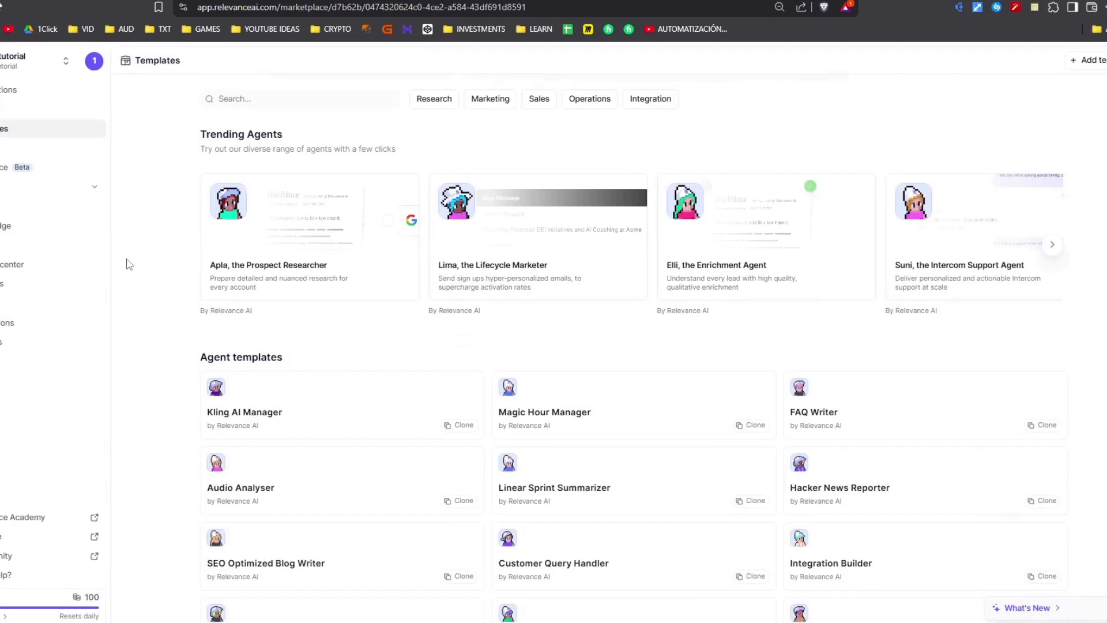
scroll(127, 263, "down", 2)
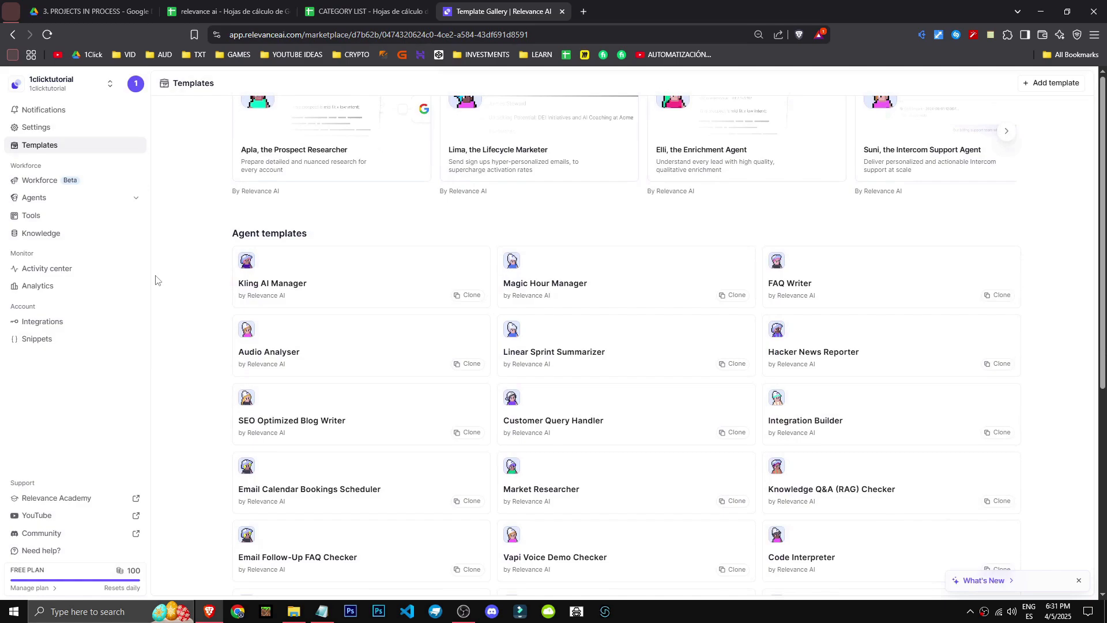
scroll(155, 280, "down", 2)
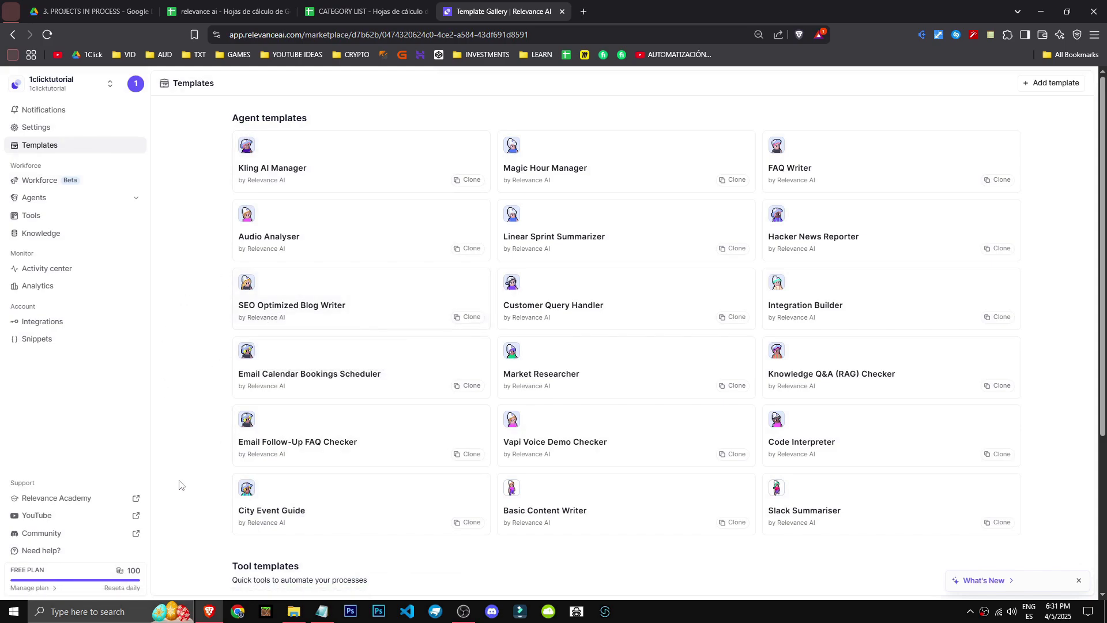
Search the template gallery for "seo optimiz" and open the SEO Optimized Blog Writer agent.
scroll(179, 485, "up", 10)
left_click(300, 408)
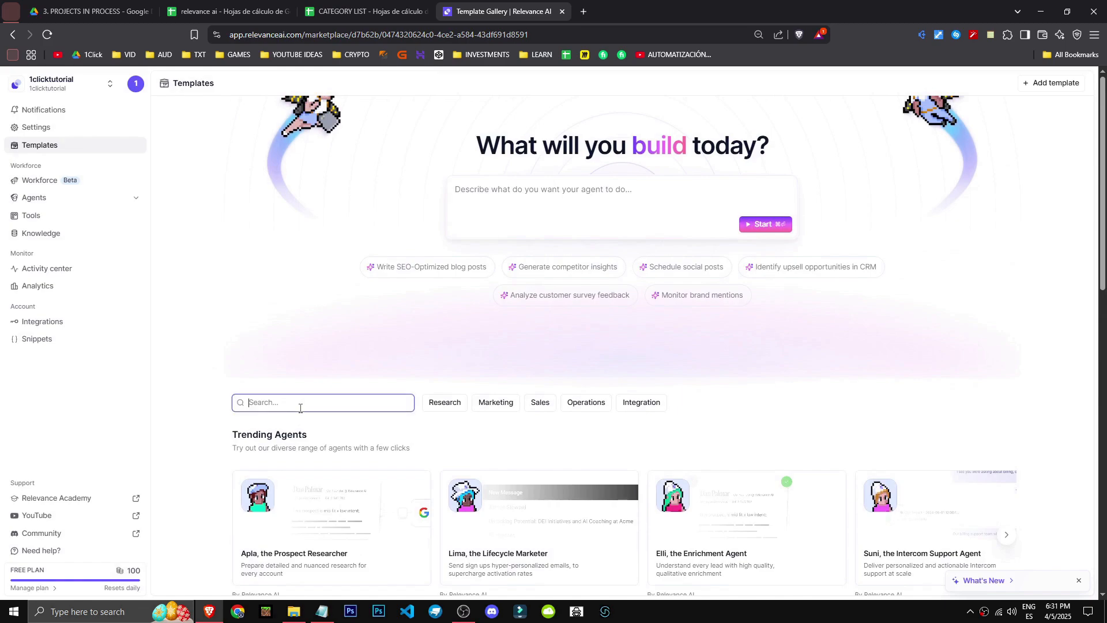
type("seo optimiz")
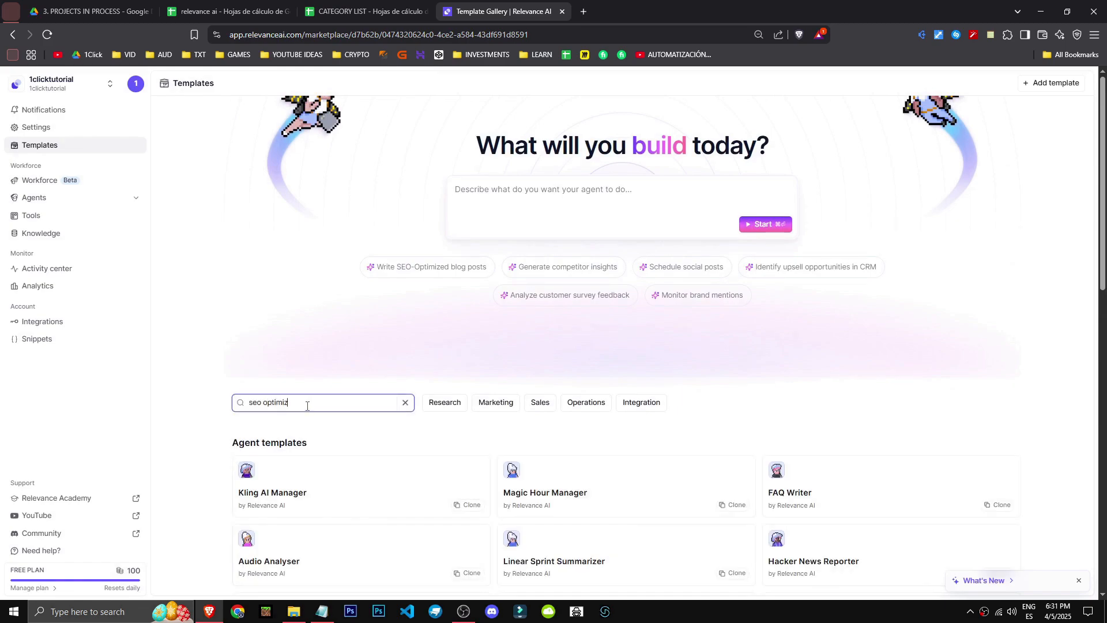
left_click(306, 505)
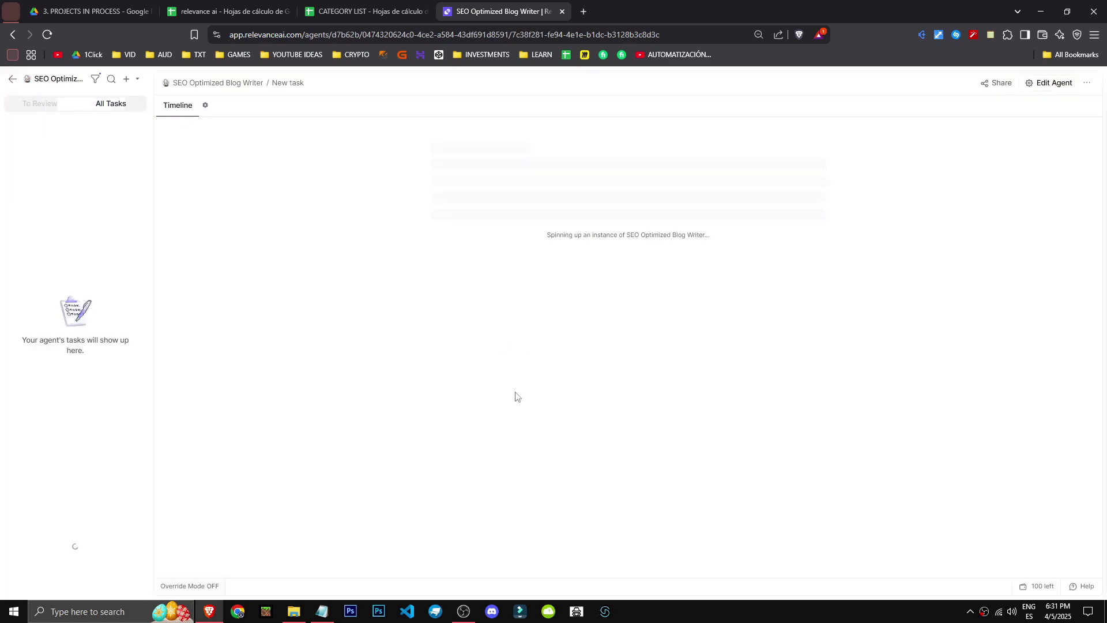
Submit the suggested blog post request to the SEO Optimized Blog Writer with the topic replaced by "RELEVANCE AI VS N8N".
left_click(1089, 84)
left_click(506, 555)
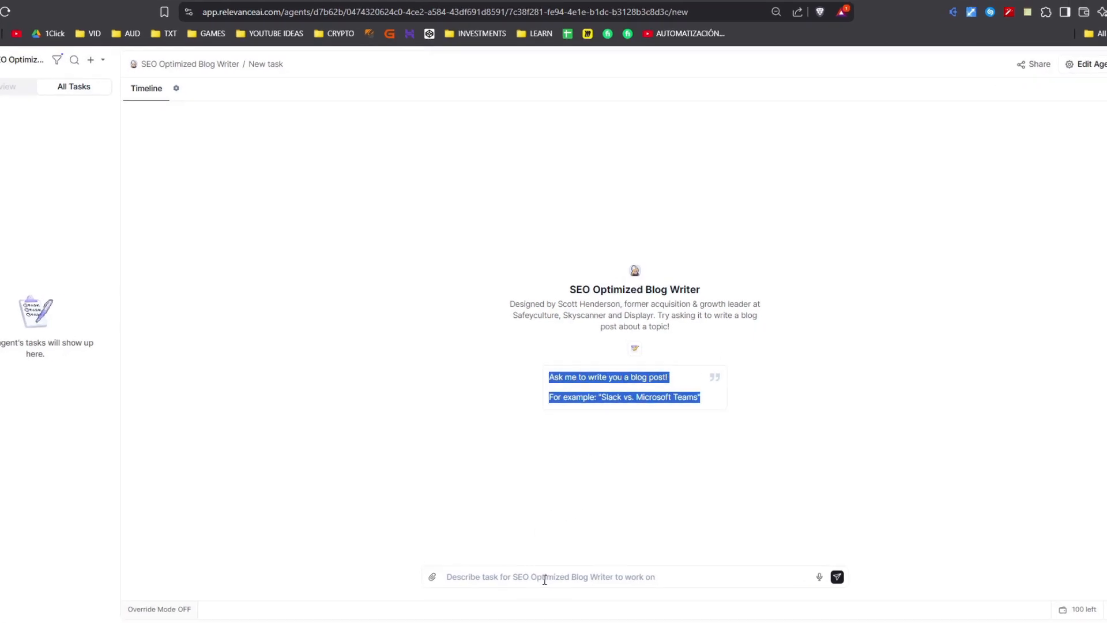
left_click(544, 579)
type("Ask me to write you a blog post!  For example: \"Slack vs. Microsoft Teams\"")
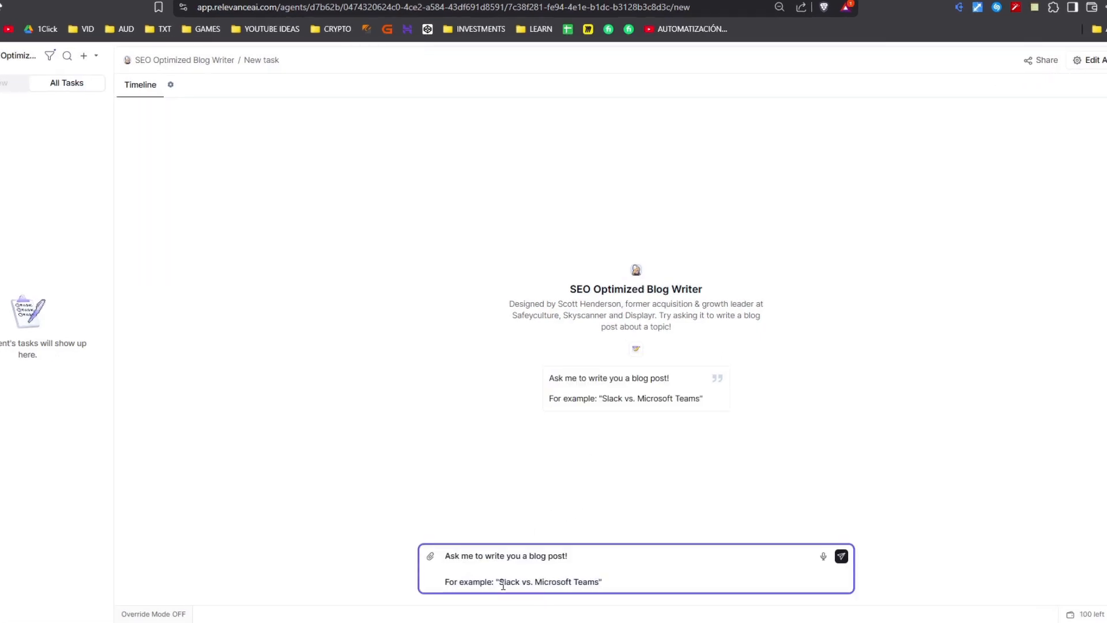
left_click_drag(500, 583, 600, 582)
type("RELE")
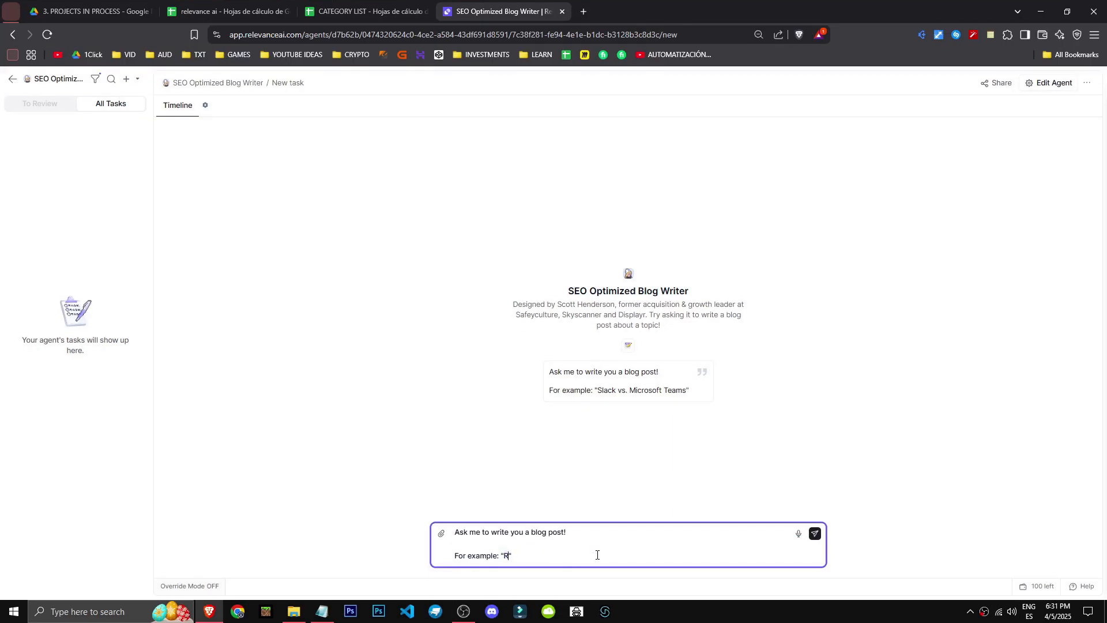
type("VANCE AI VS N8N")
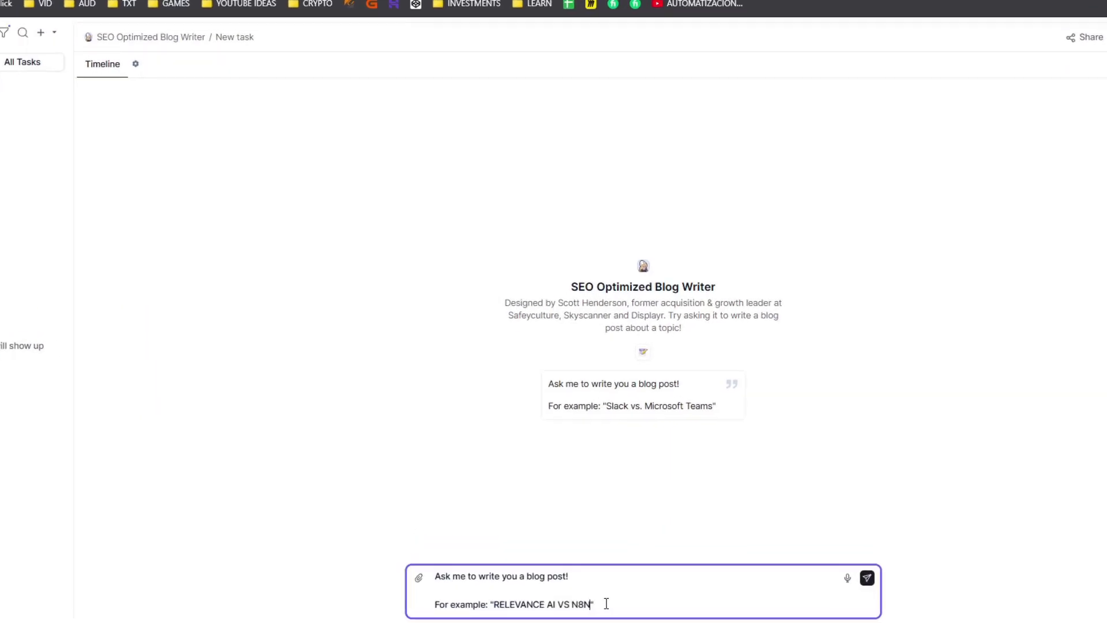
left_click(867, 577)
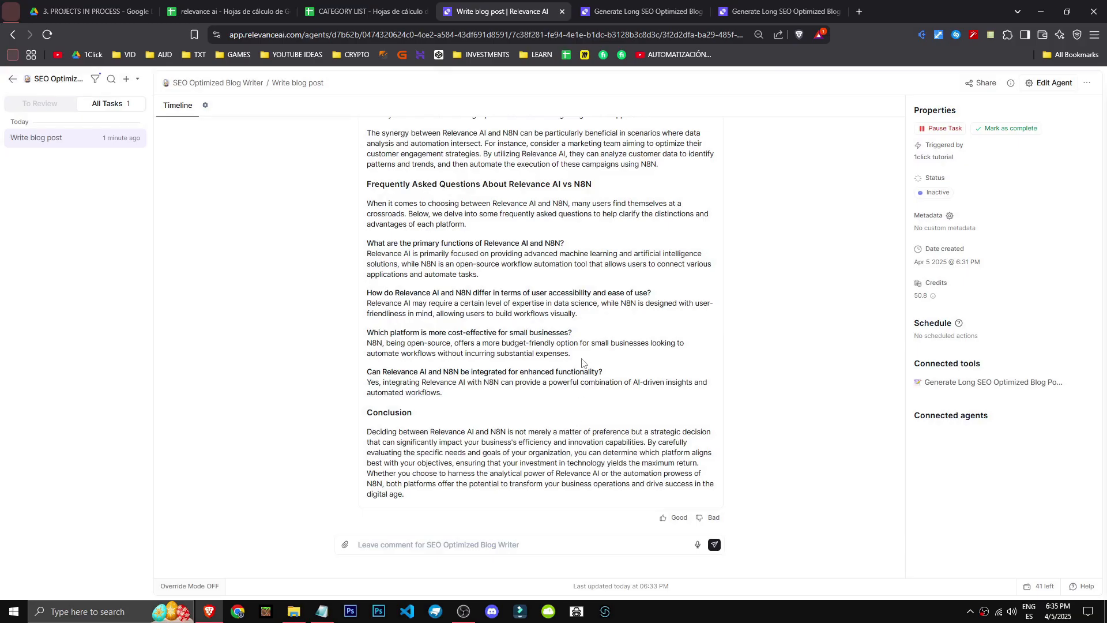
Read through the generated Relevance AI vs N8N blog post, from its introduction to the FAQ and conclusion.
scroll(576, 346, "up", 10)
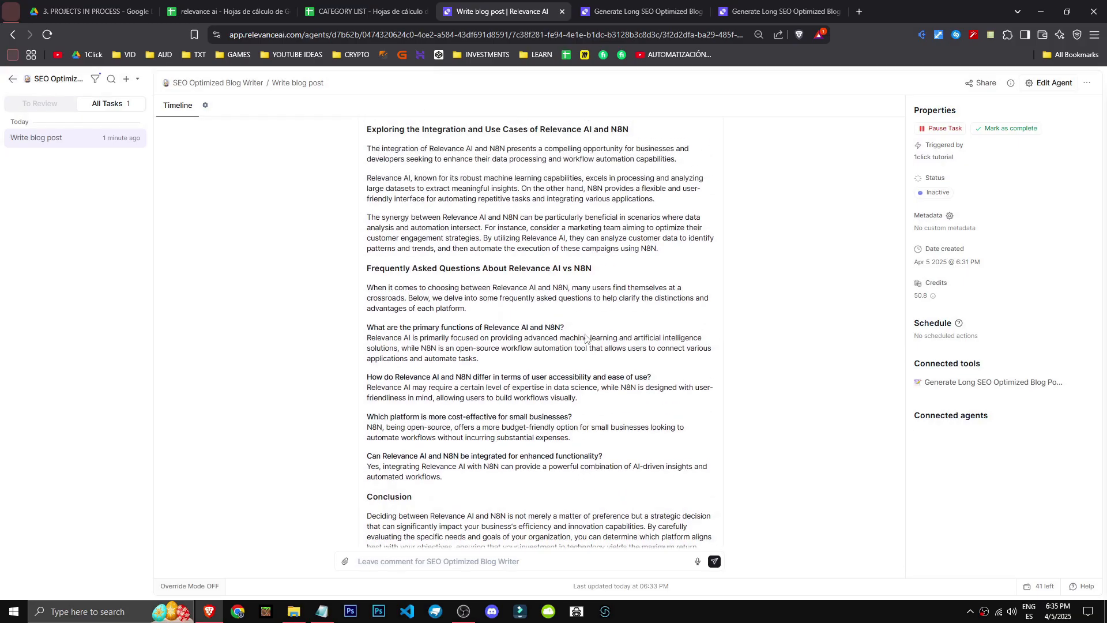
scroll(601, 353, "up", 10)
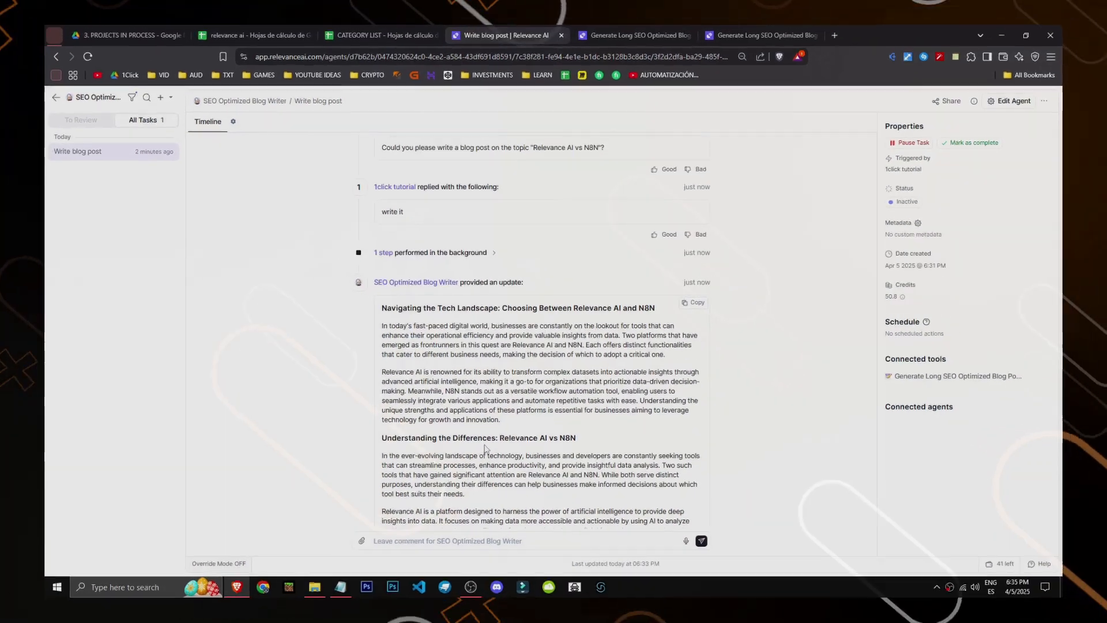
left_click_drag(385, 286, 707, 365)
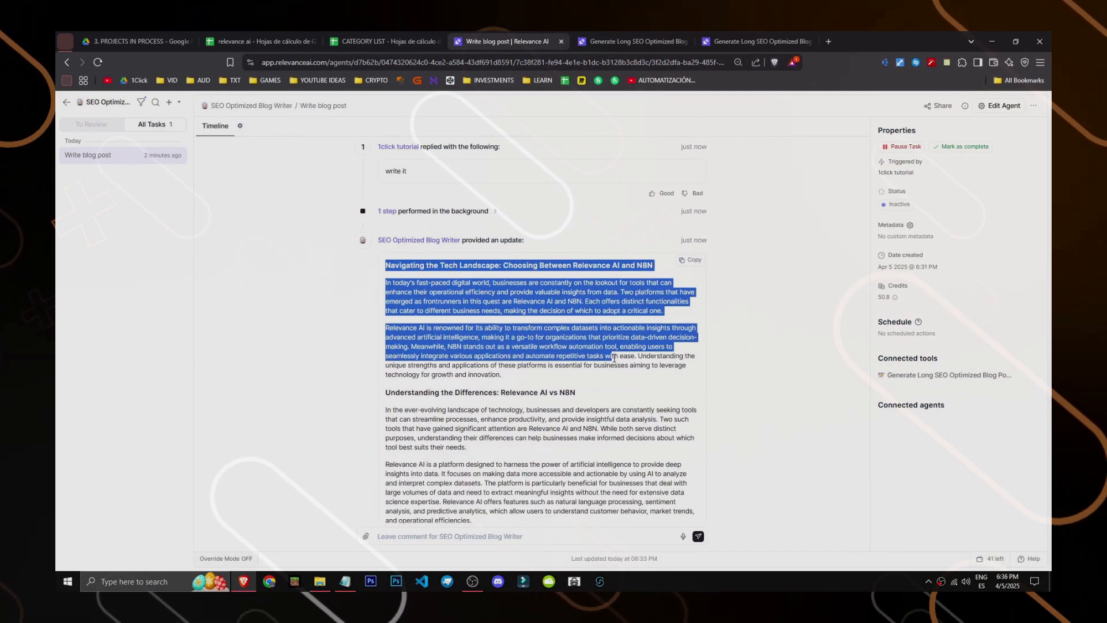
left_click(740, 375)
scroll(692, 369, "down", 13)
scroll(441, 415, "up", 7)
middle_click(444, 407)
scroll(489, 548, "down", 20)
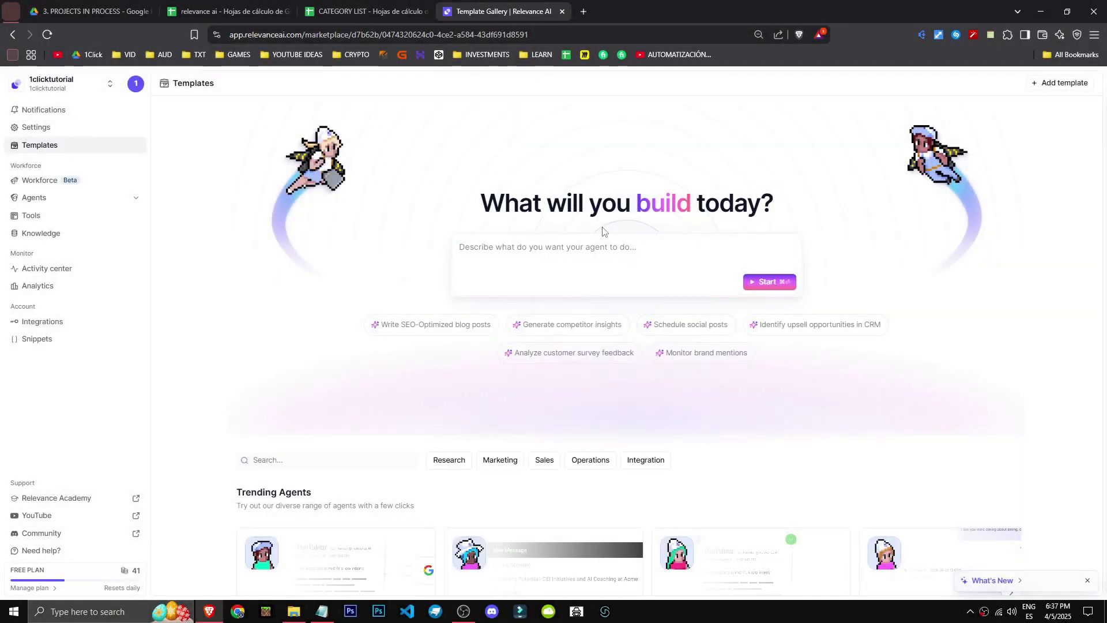
Look through the template gallery's trending agents, agent templates and tool templates, loading additional tool templates.
scroll(314, 301, "down", 6)
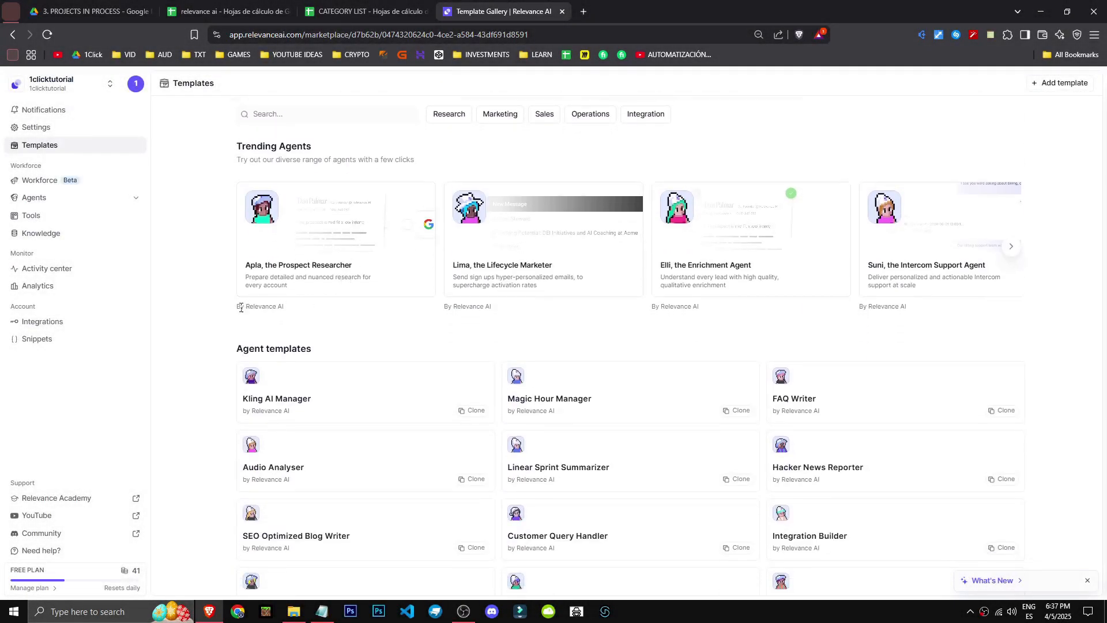
scroll(242, 304, "down", 10)
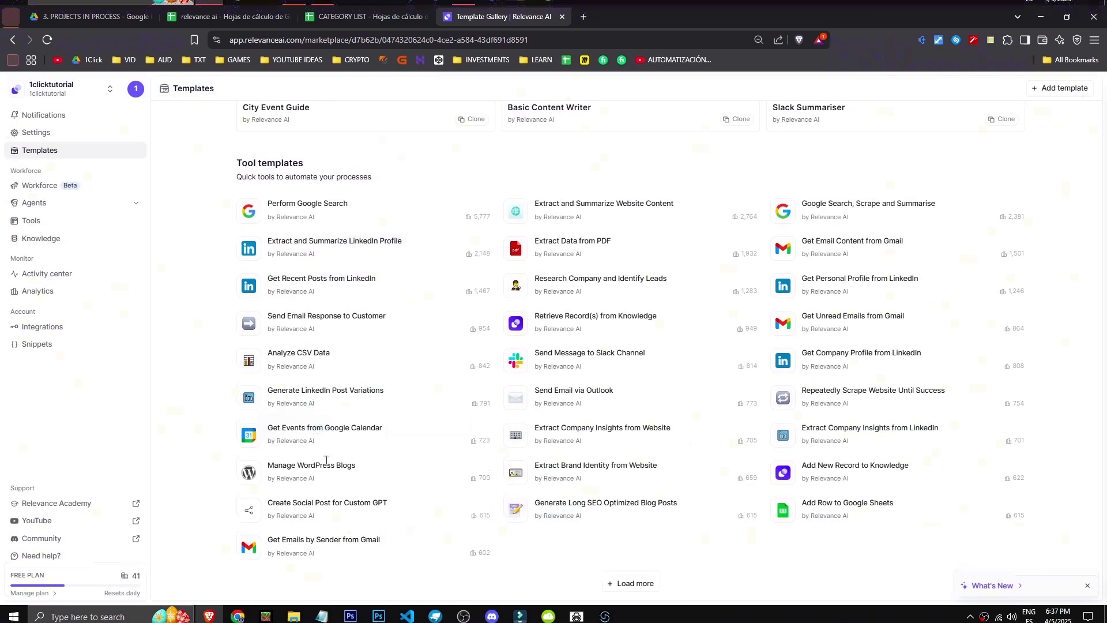
scroll(536, 449, "down", 6)
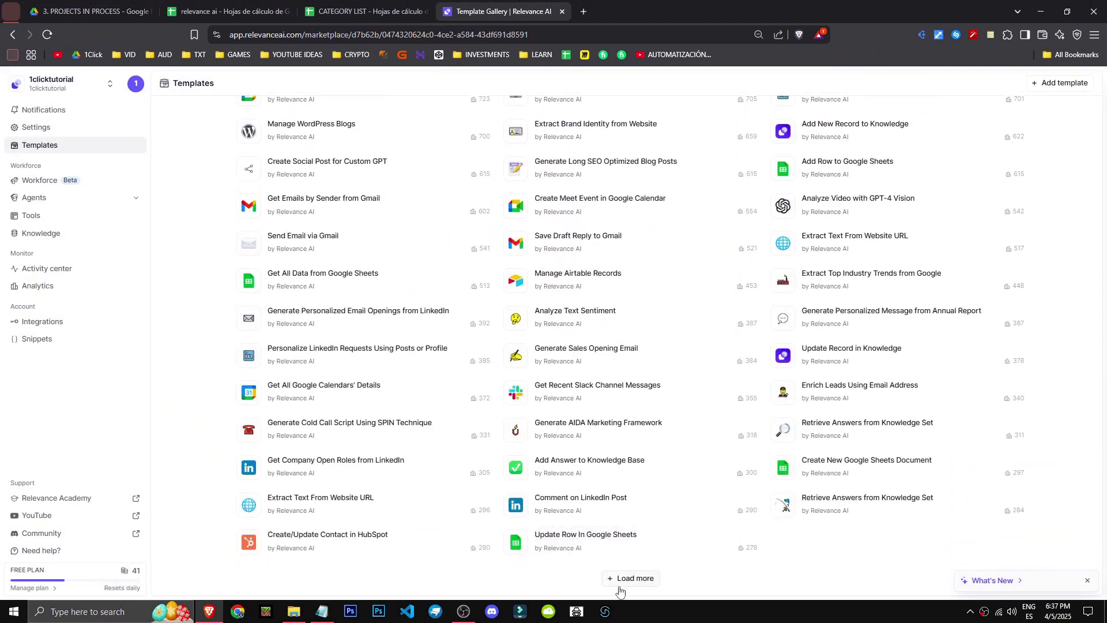
scroll(619, 574, "down", 6)
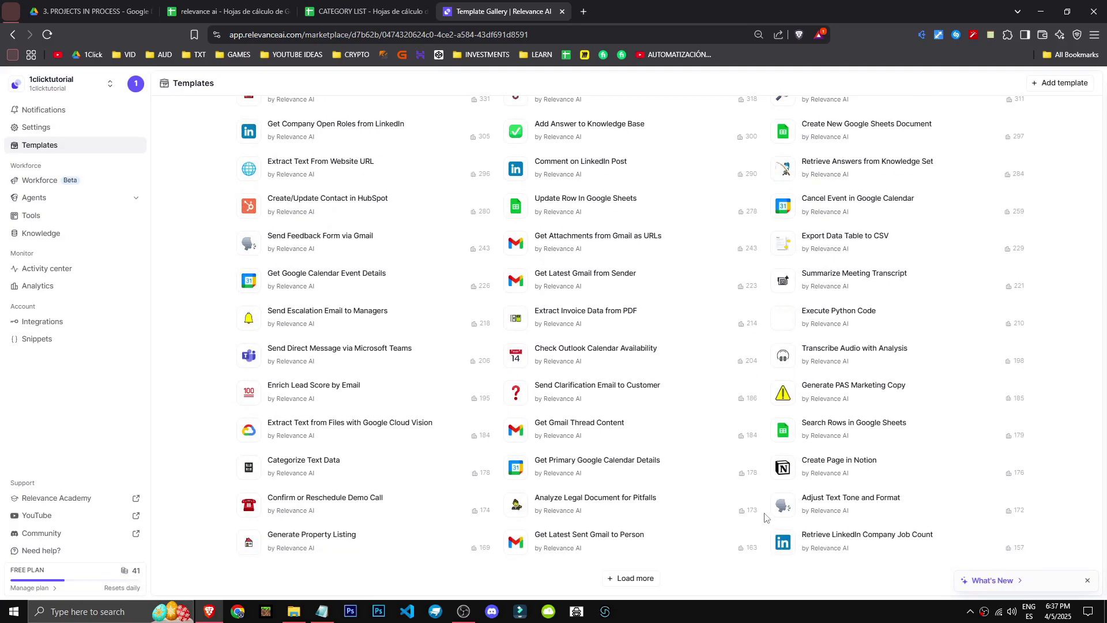
left_click(627, 582)
scroll(627, 555, "down", 6)
scroll(576, 536, "up", 9)
scroll(533, 570, "up", 15)
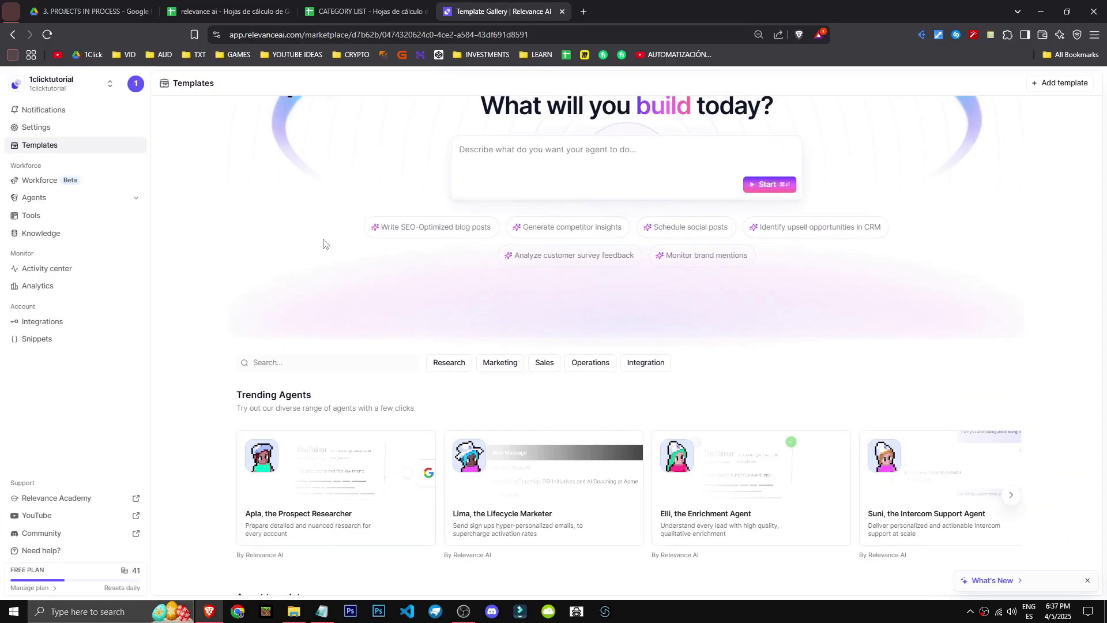
scroll(444, 461, "down", 5)
scroll(461, 461, "up", 8)
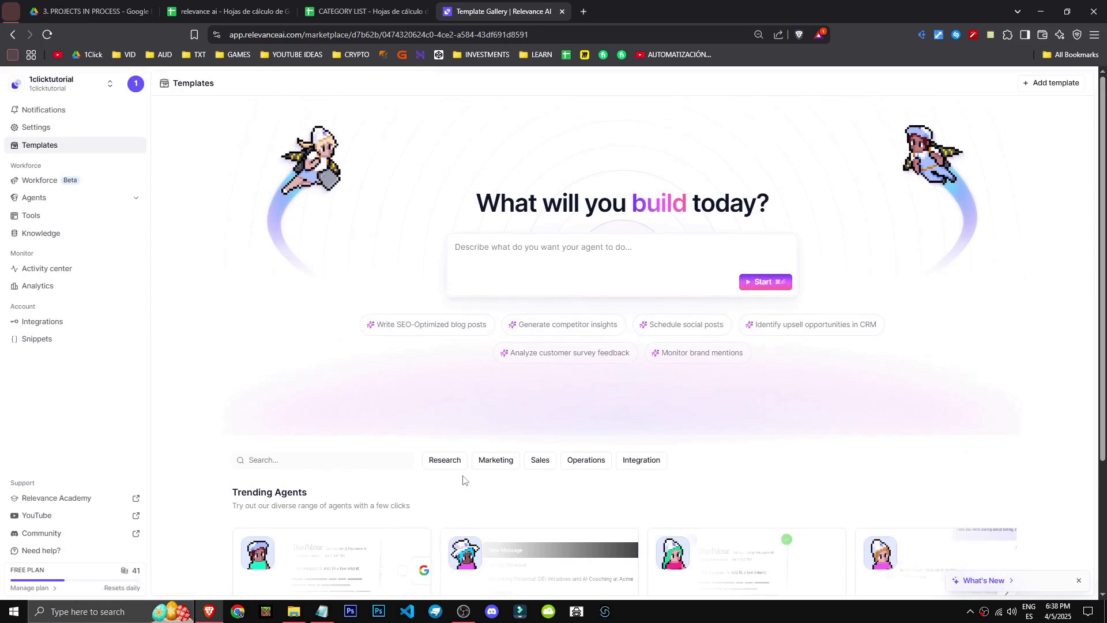
Clone the Perform Google Search tool template, examine its inputs, steps and output in the builder, and close it.
scroll(372, 247, "down", 10)
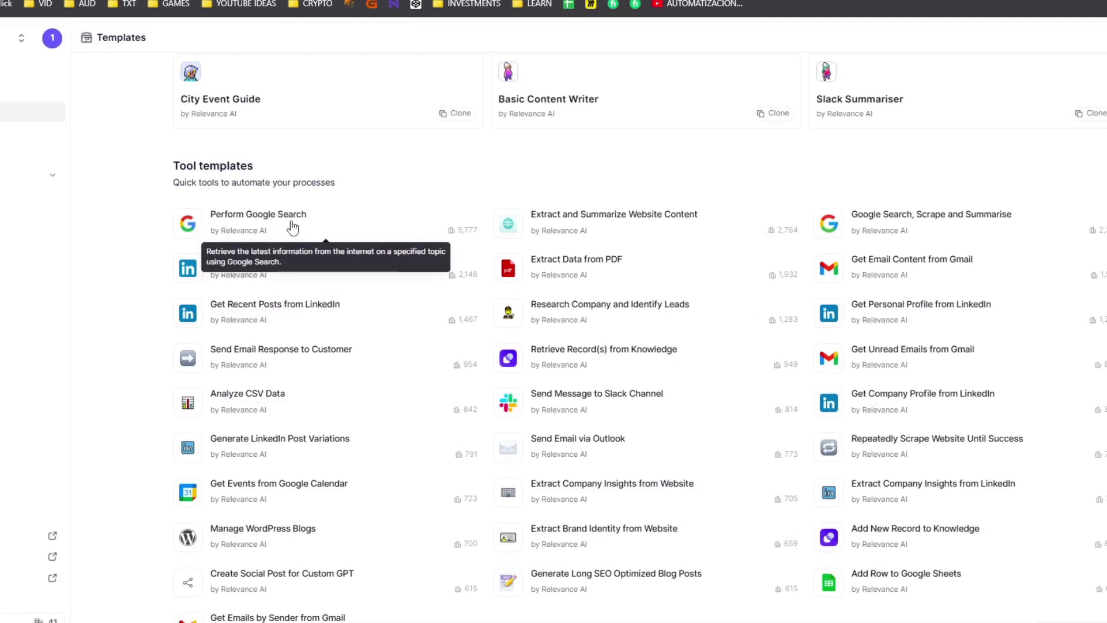
left_click(292, 228)
left_click(415, 452)
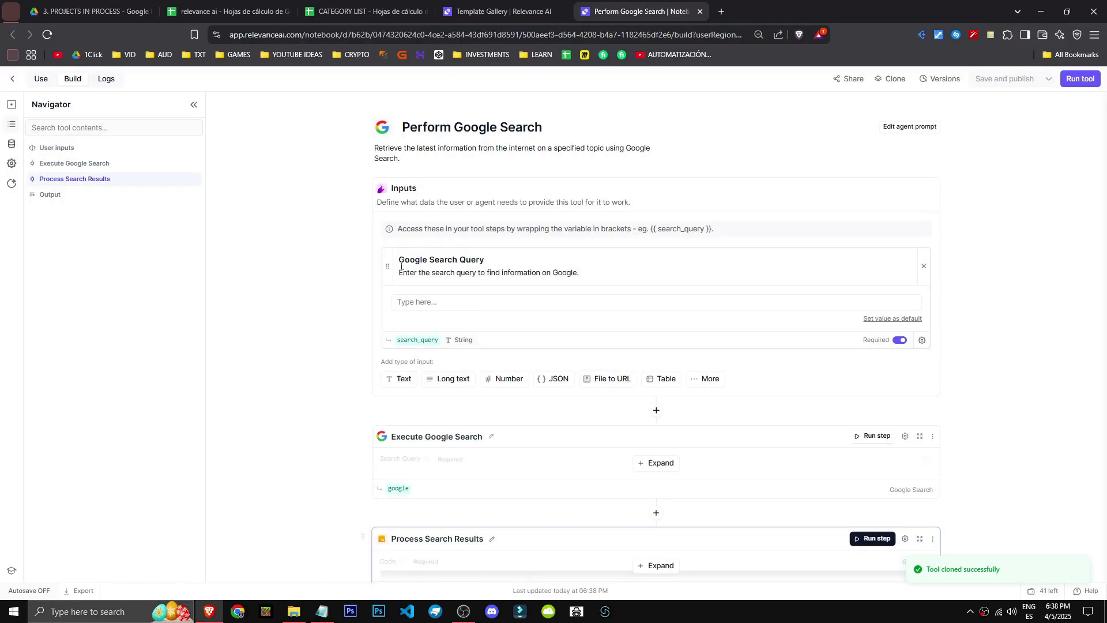
scroll(905, 447, "down", 2)
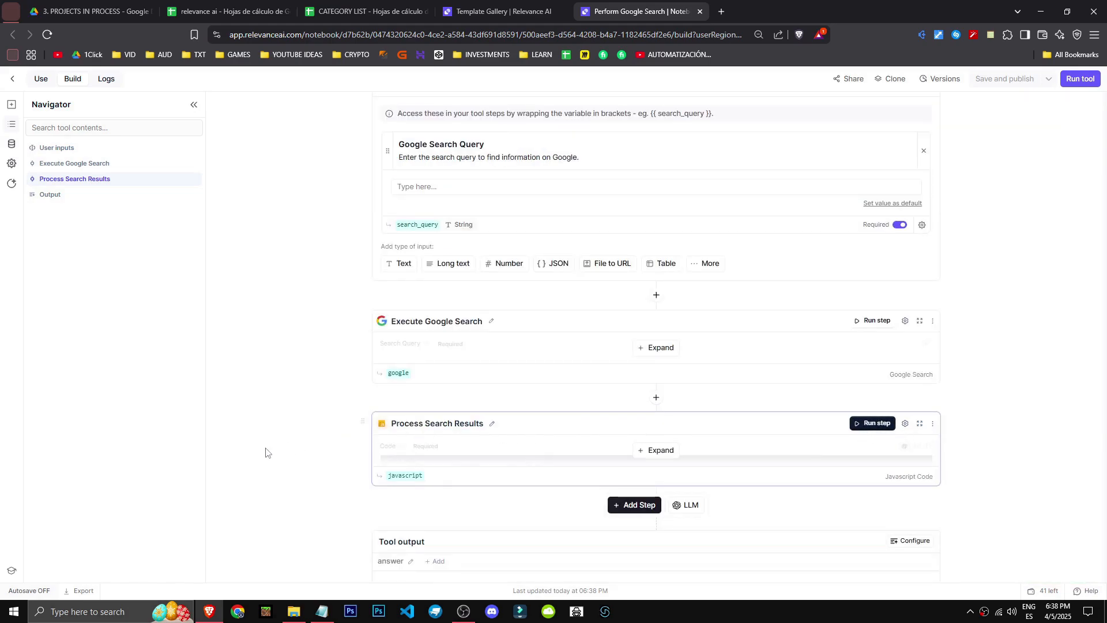
scroll(428, 345, "up", 2)
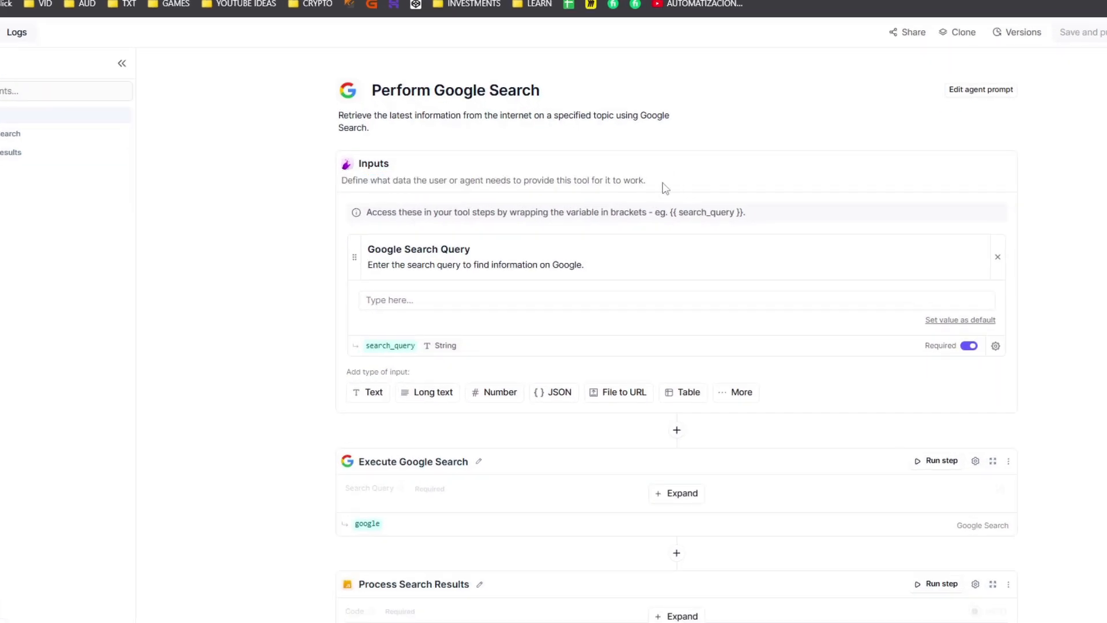
scroll(203, 381, "down", 5)
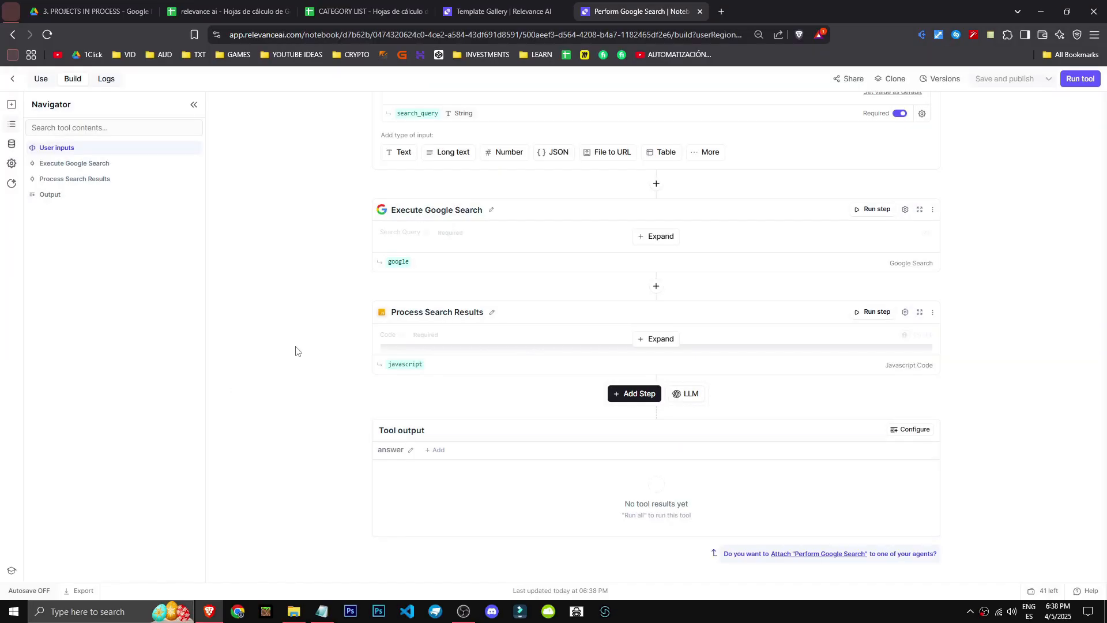
key("ctrl+w")
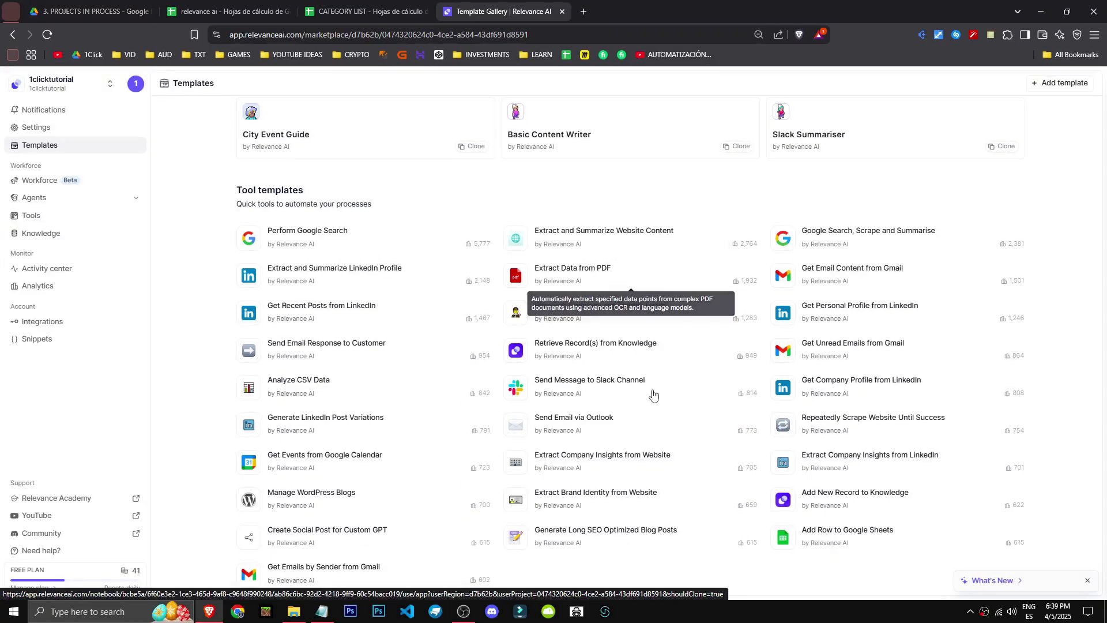
Load further batches of tool templates in the gallery and examine the Gmail, Notion, HubSpot and other app tools.
scroll(417, 405, "up", 15)
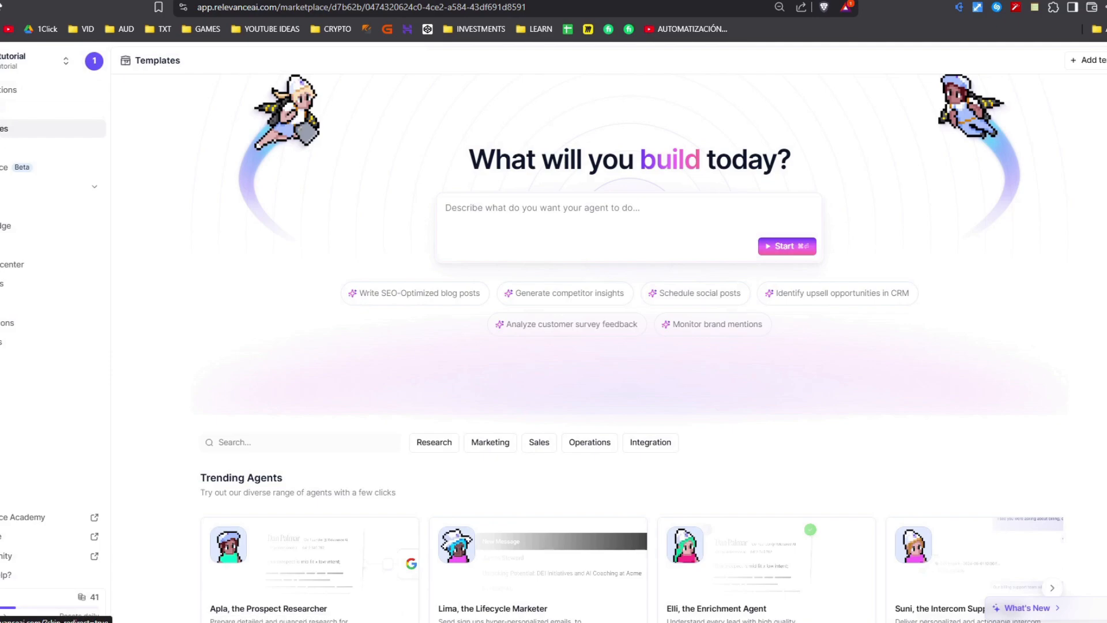
scroll(634, 577, "down", 15)
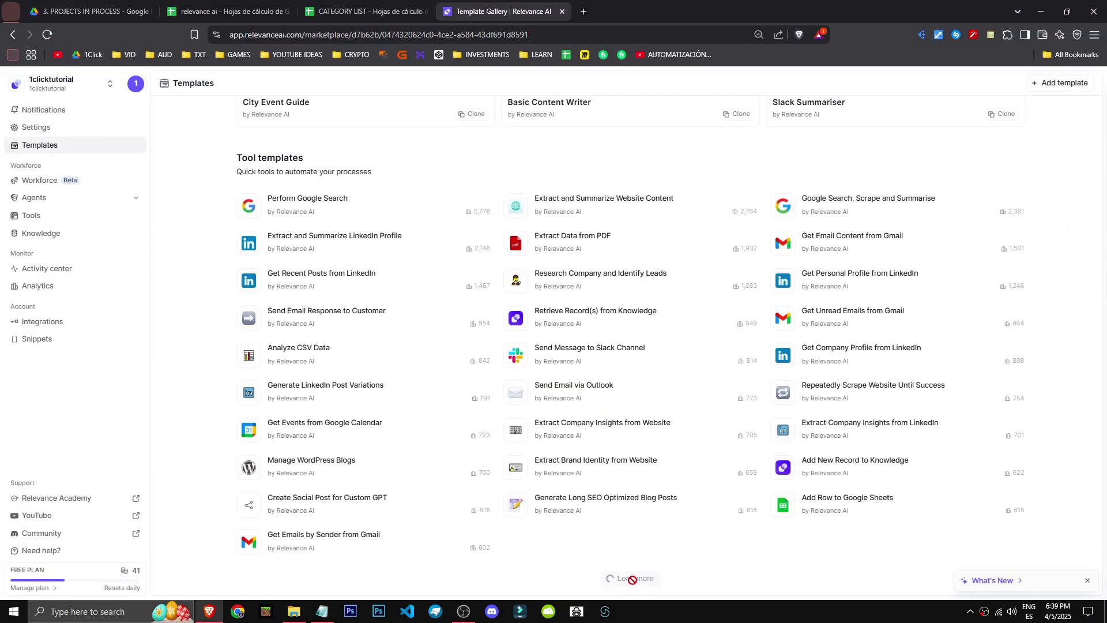
scroll(349, 481, "down", 1)
scroll(369, 487, "down", 4)
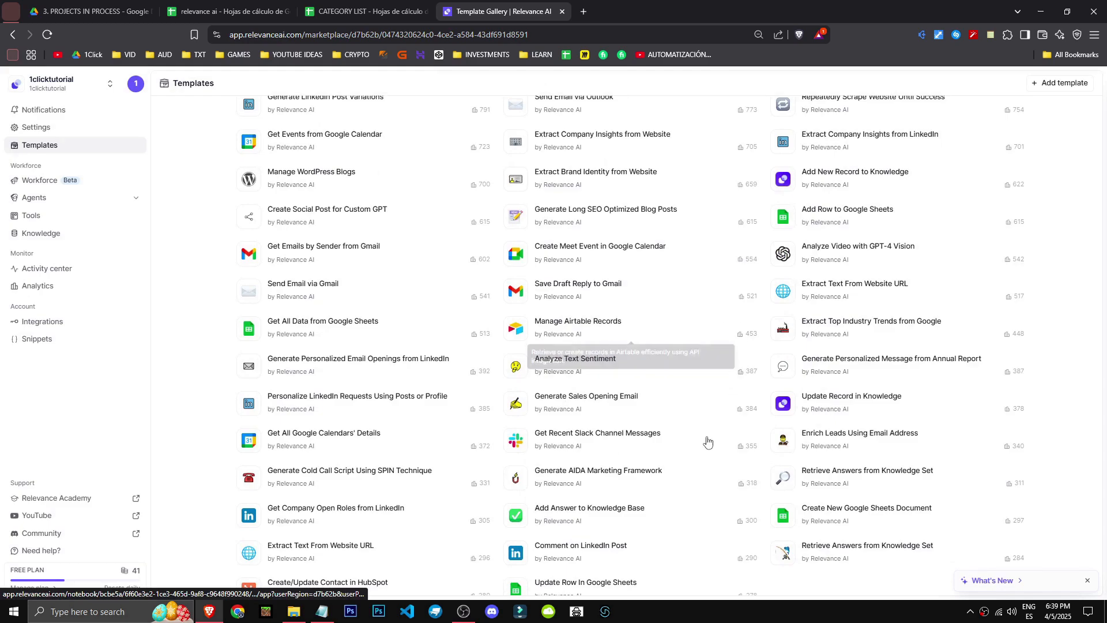
scroll(392, 403, "down", 7)
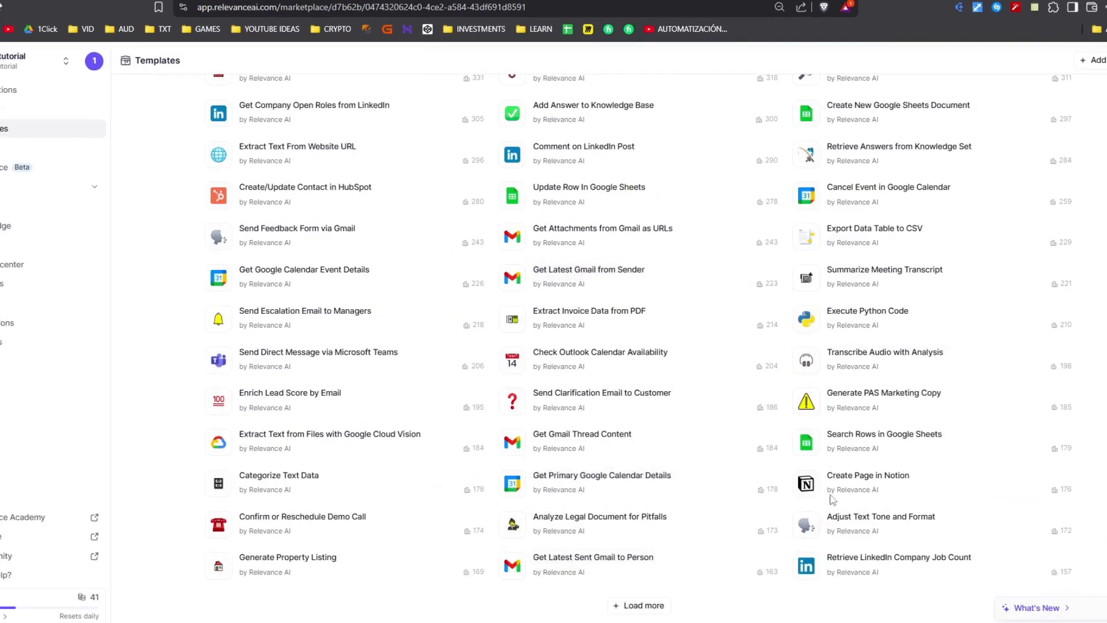
mouse_move(832, 490)
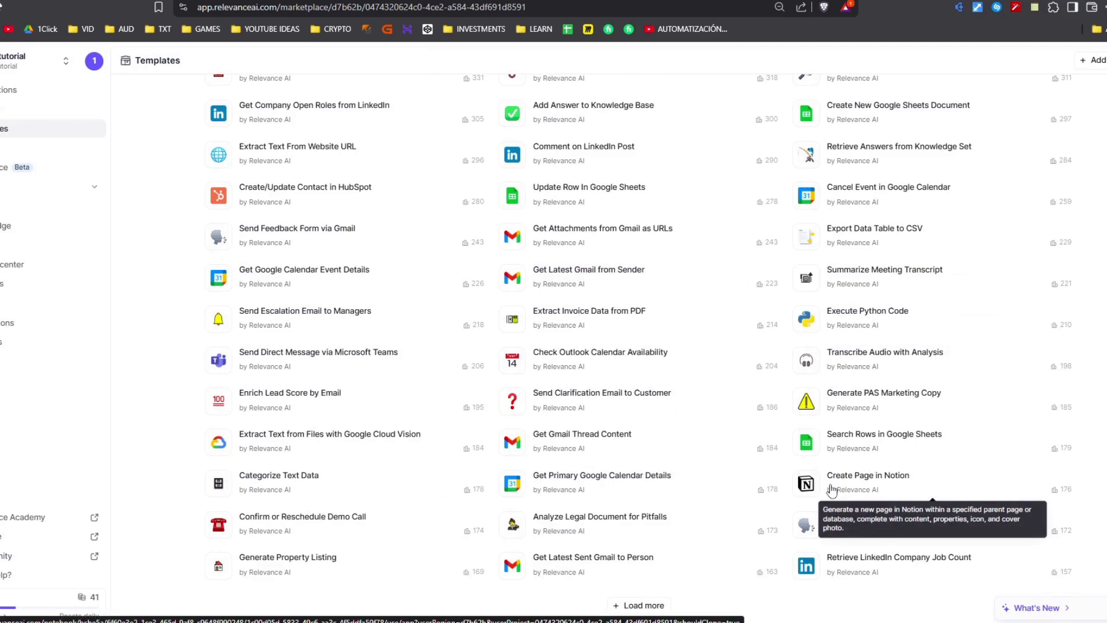
left_click(640, 605)
scroll(640, 611, "down", 6)
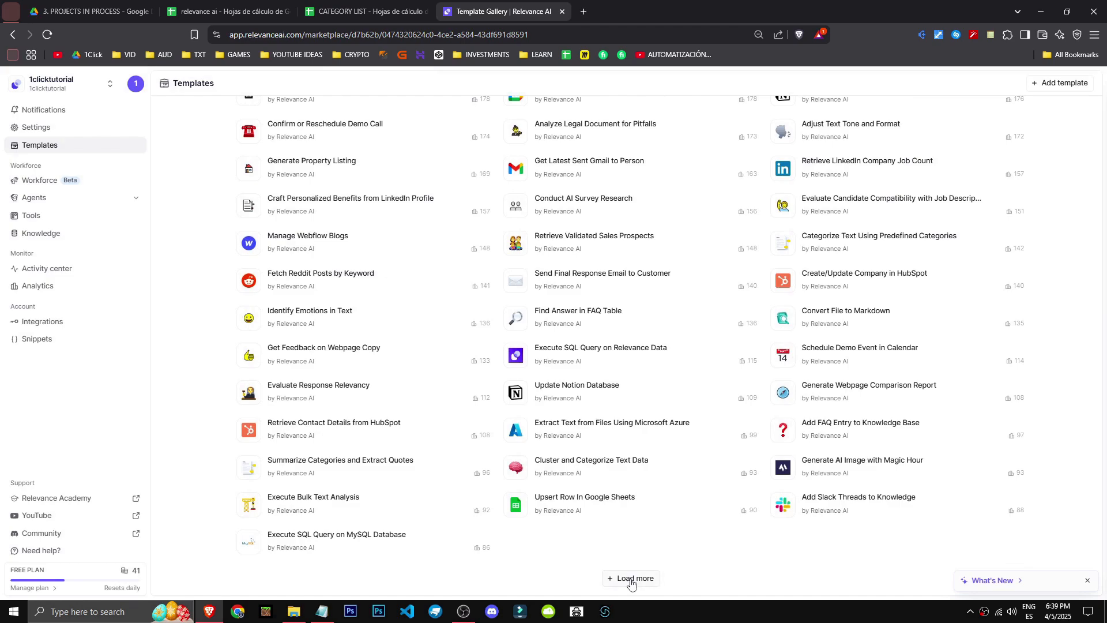
left_click(633, 578)
scroll(624, 568, "down", 6)
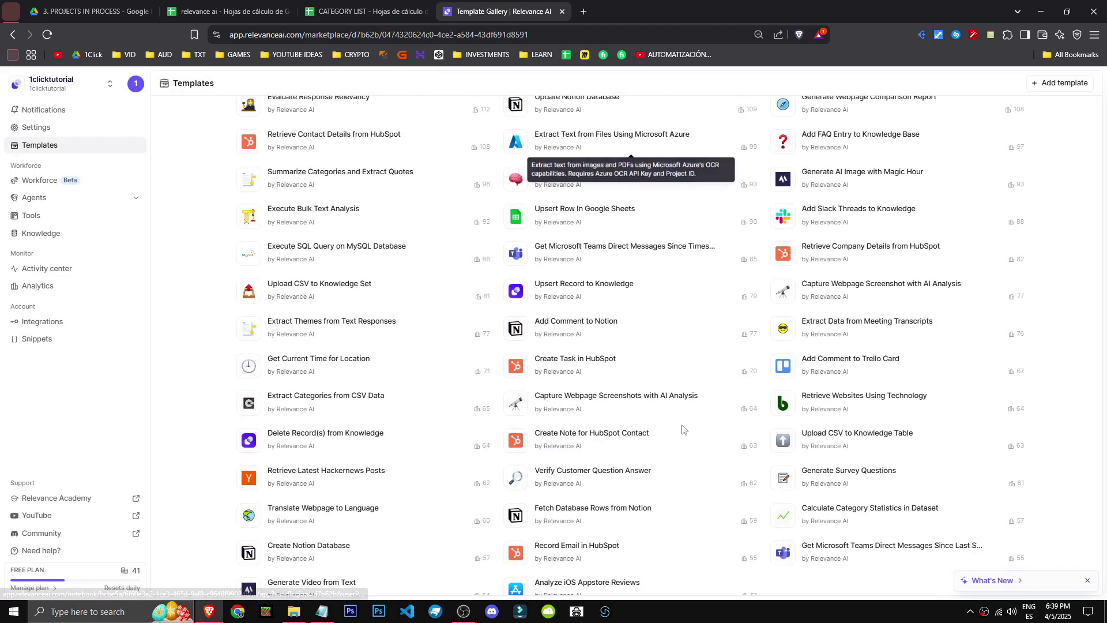